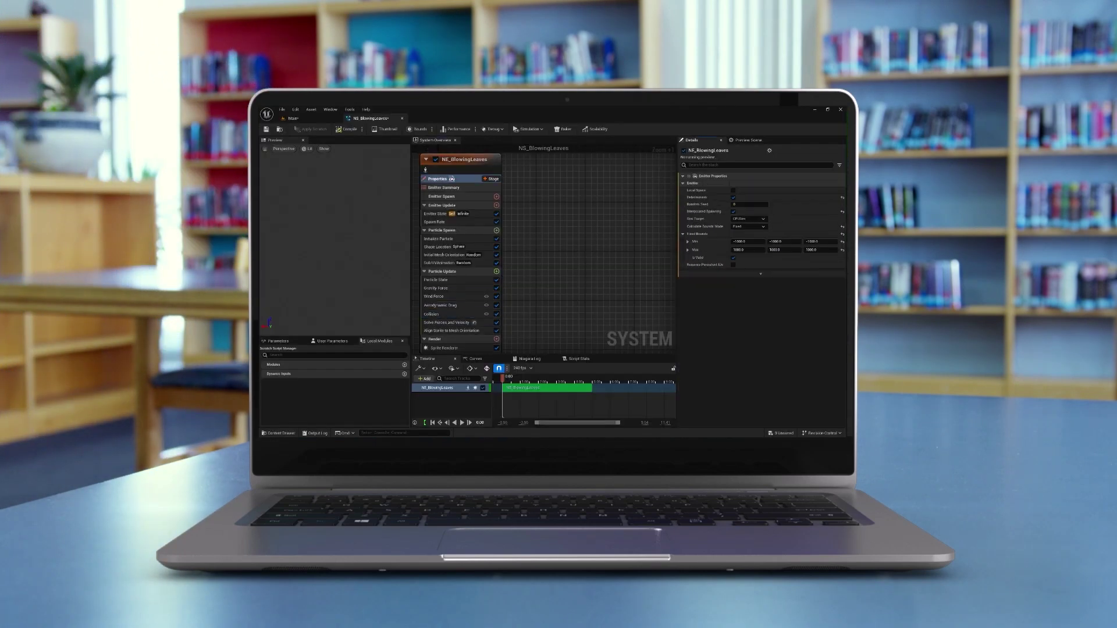
{"action": "left_click", "coordinate": [442, 330]}
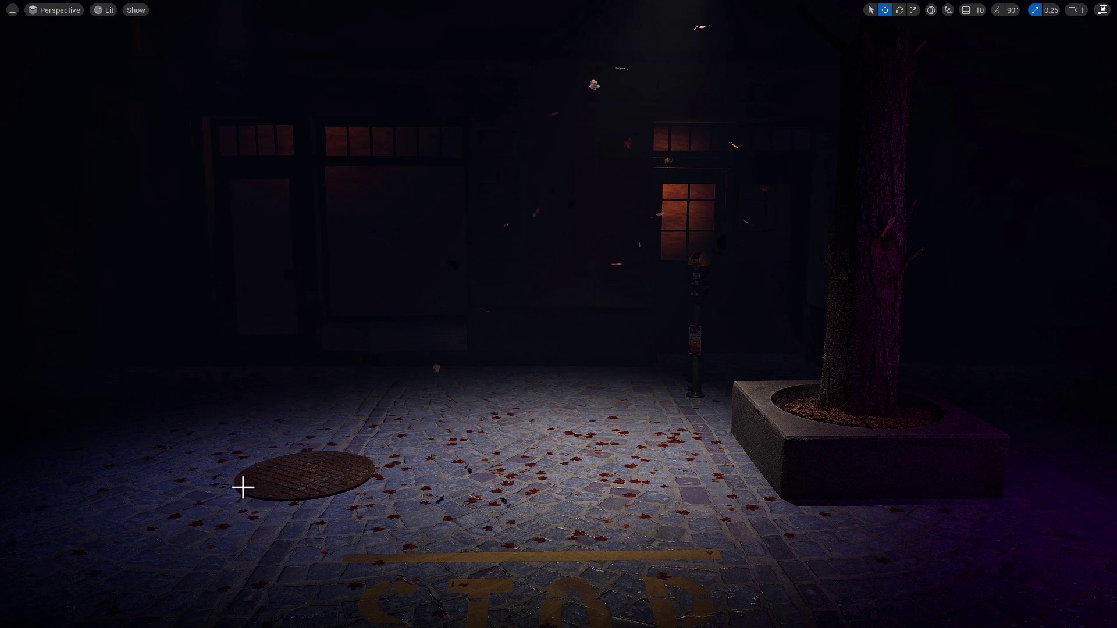
{"action": "key", "text": "w"}
{"action": "mouse_move", "coordinate": [249, 485]}
{"action": "right_mouse_down"}
{"action": "mouse_move", "coordinate": [235, 515]}
{"action": "mouse_move", "coordinate": [249, 485]}
{"action": "right_mouse_up"}
{"action": "key", "text": "e"}
{"action": "key", "text": "q"}
{"action": "key", "text": "q"}
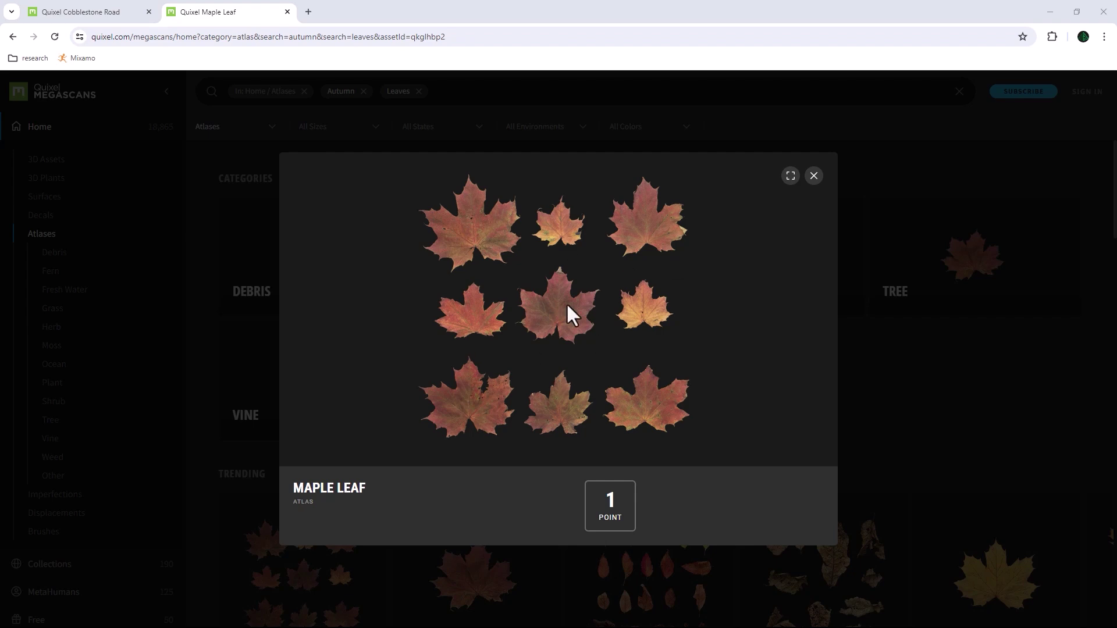
- Compare the Quixel Cobblestone Road surface and the Maple Leaf atlas pages
{"action": "left_click", "coordinate": [106, 13]}
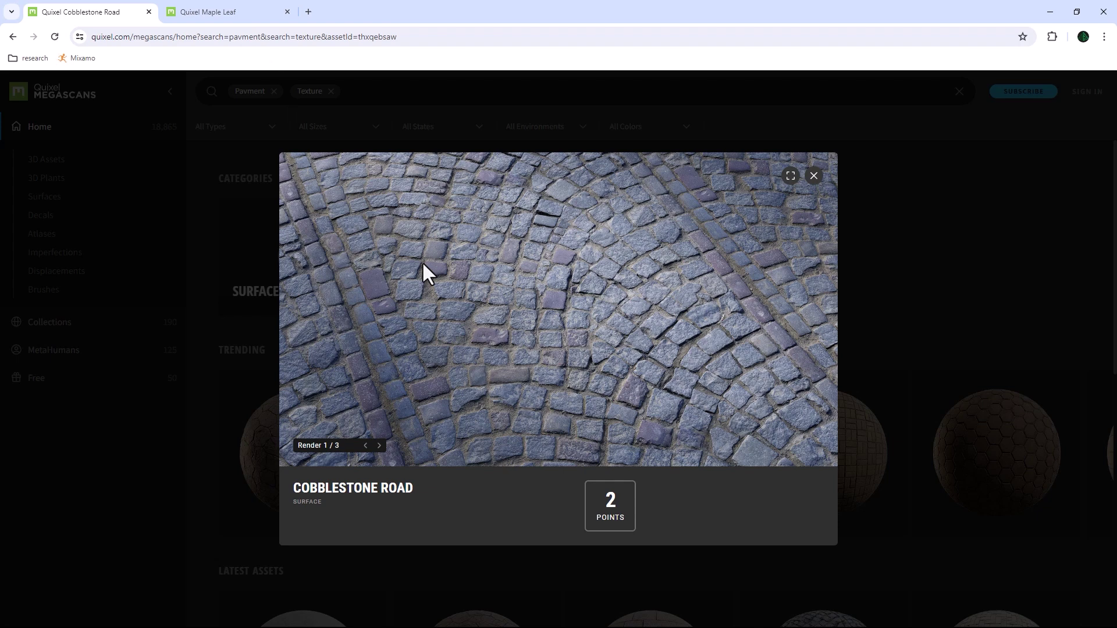
{"action": "left_click", "coordinate": [222, 12]}
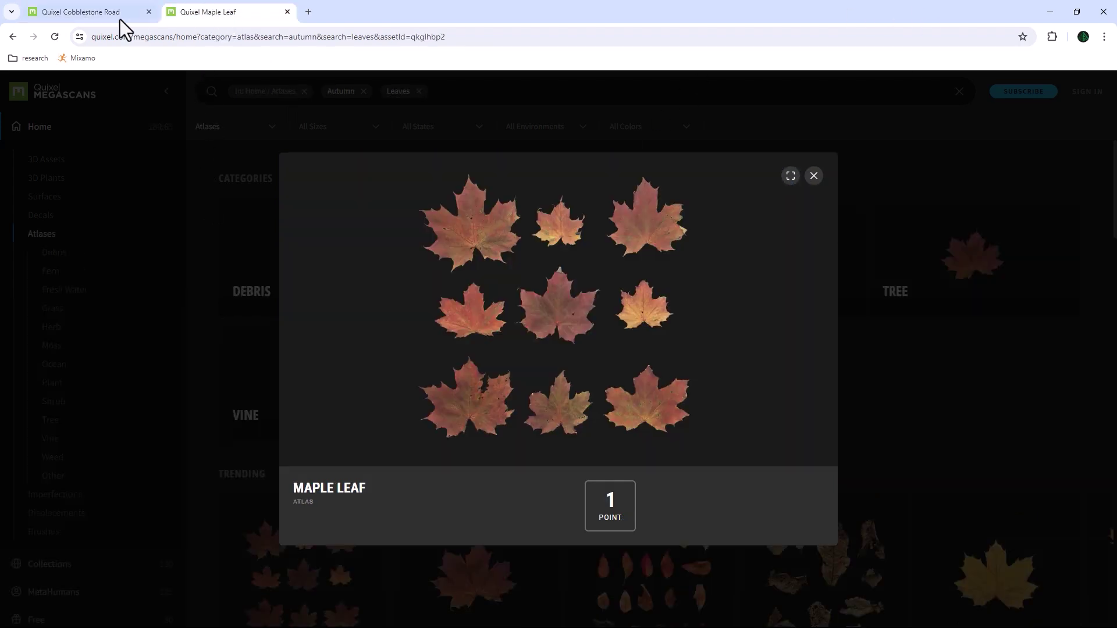
{"action": "left_click", "coordinate": [120, 12]}
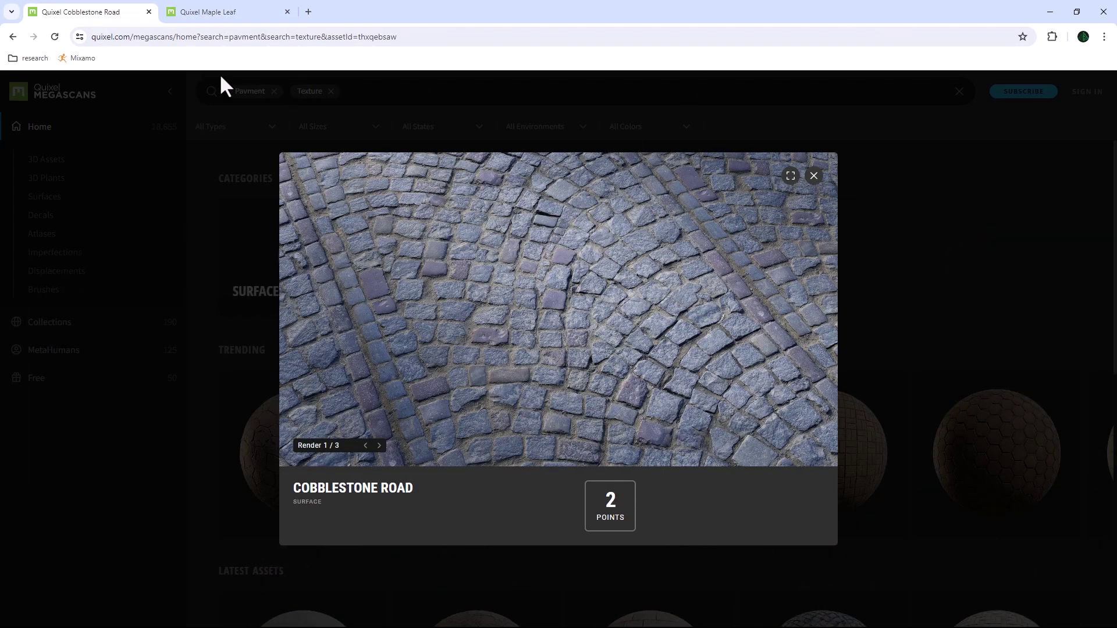
- Switch to Unreal Editor and open the MI_Particle_SubUV material instance from the Niagara folder
{"action": "left_click", "coordinate": [1048, 12]}
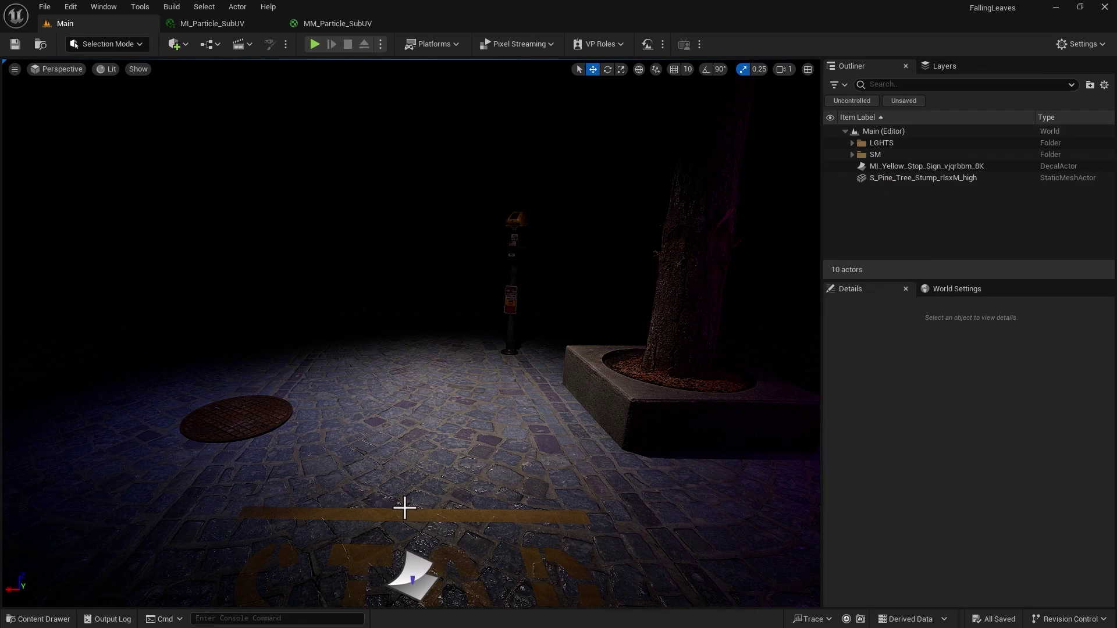
{"action": "left_click", "coordinate": [58, 619]}
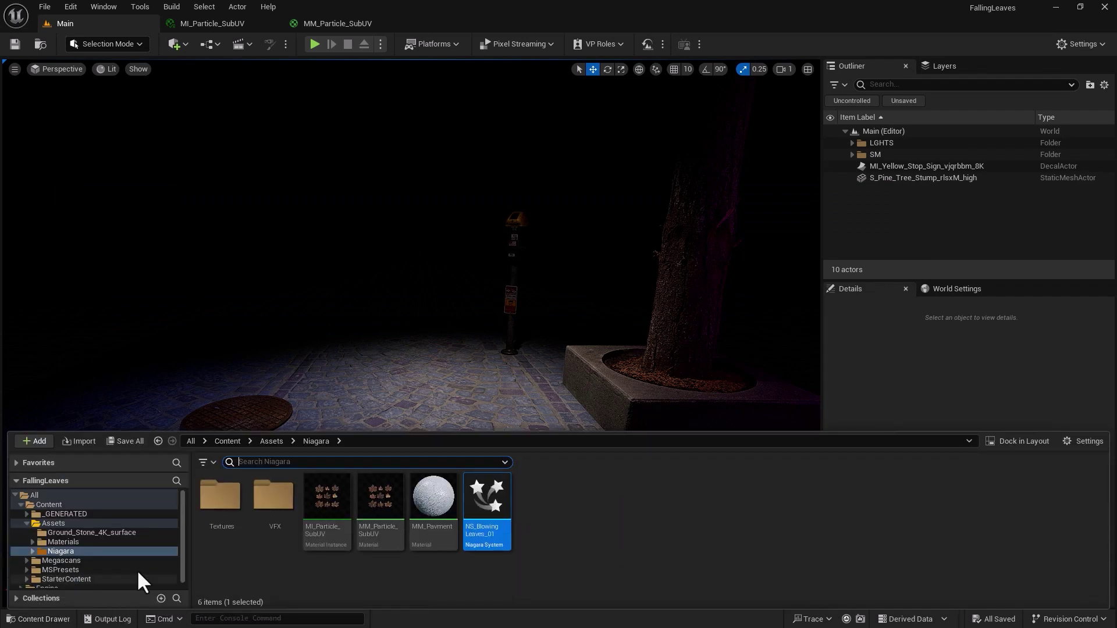
{"action": "mouse_move", "coordinate": [326, 518]}
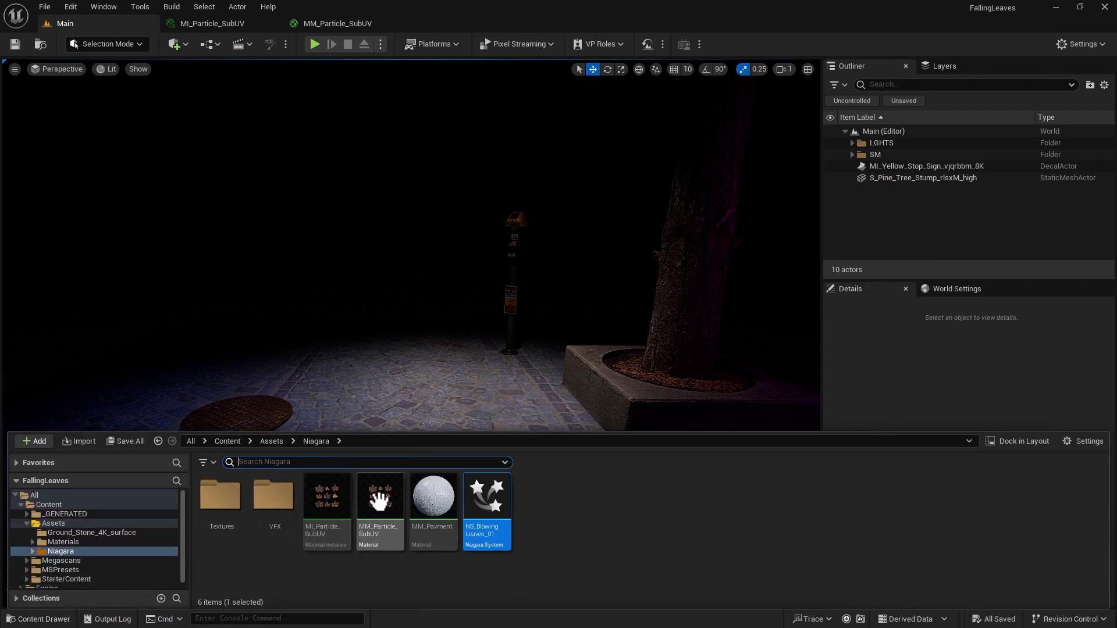
{"action": "left_click", "coordinate": [378, 501]}
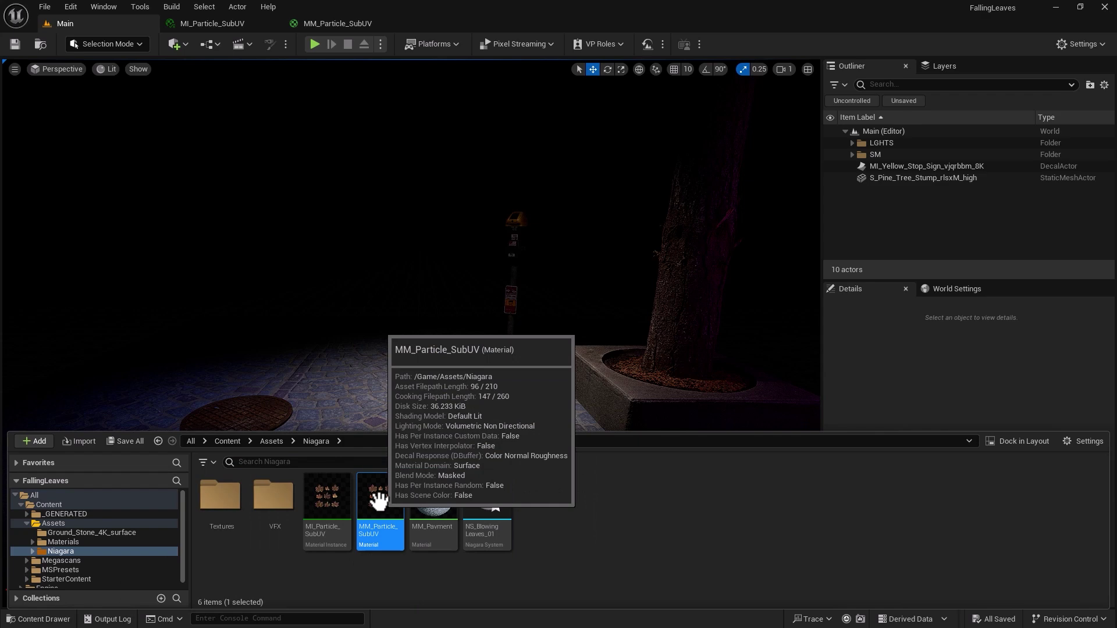
{"action": "double_click", "coordinate": [325, 507]}
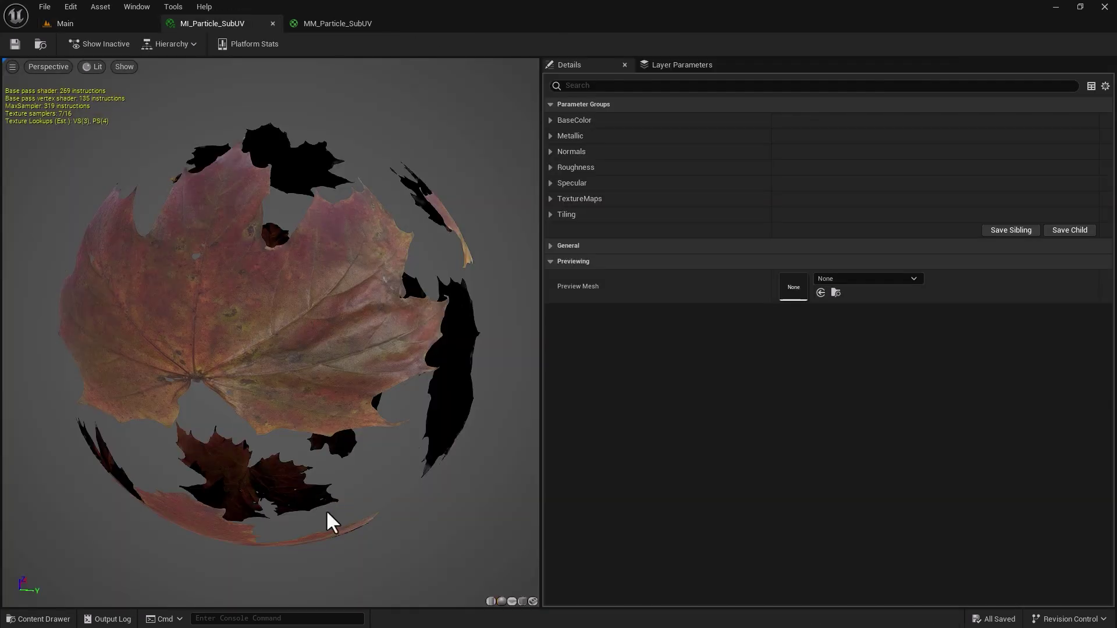
- Examine the BaseColor, Metallic, Normals, Roughness, Specular and Tiling parameters of the leaf material instance
{"action": "left_click", "coordinate": [550, 120]}
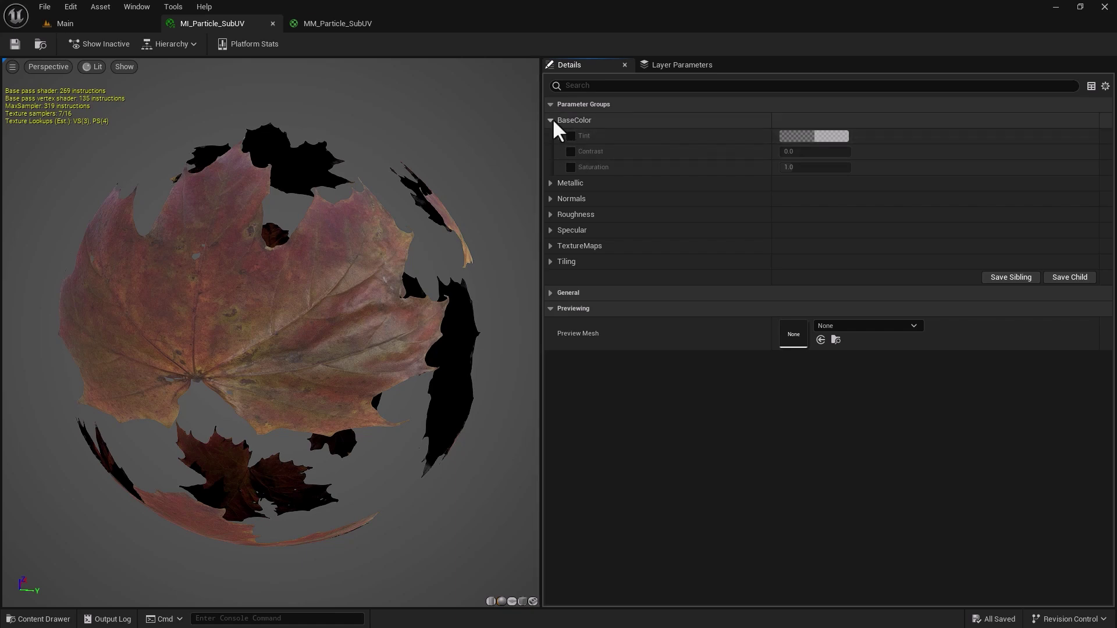
{"action": "left_click", "coordinate": [551, 120]}
{"action": "left_click", "coordinate": [551, 135]}
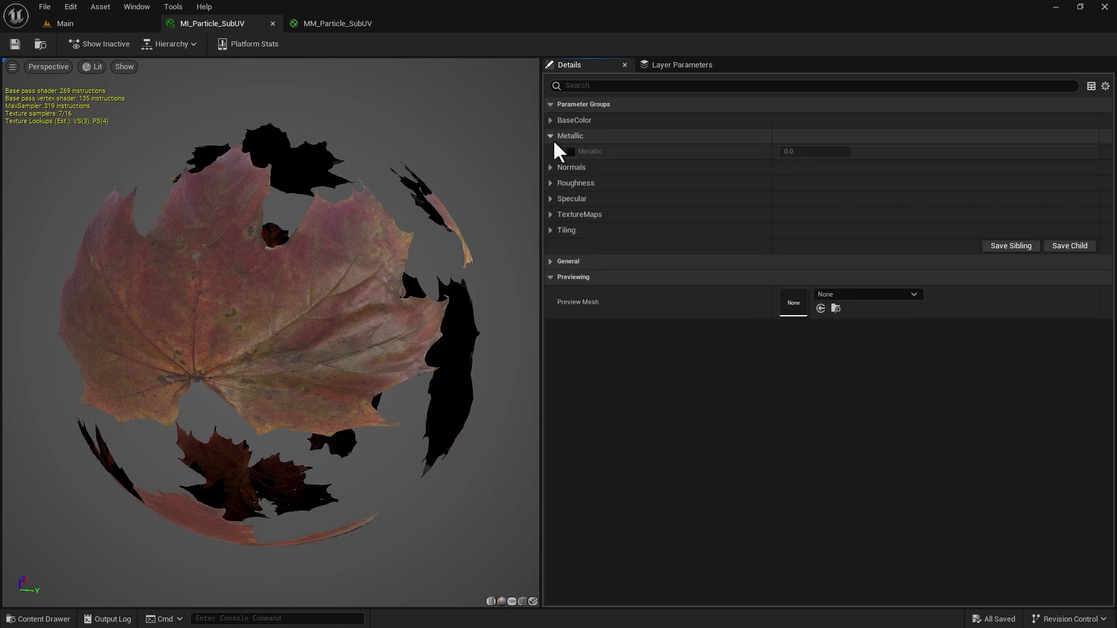
{"action": "left_click", "coordinate": [549, 135]}
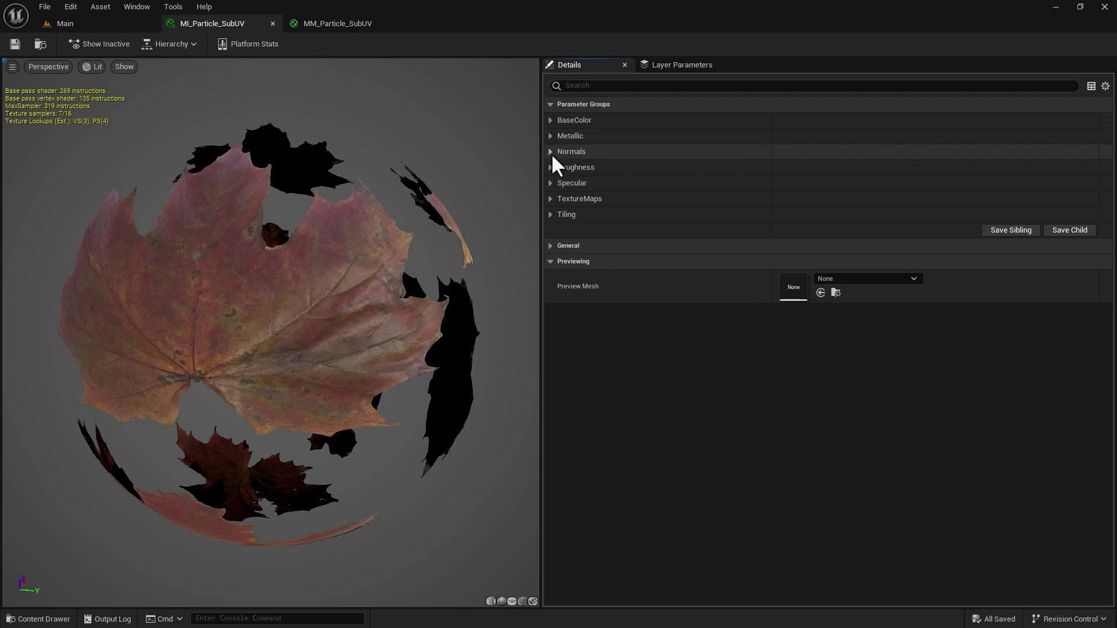
{"action": "left_click", "coordinate": [550, 151]}
{"action": "left_click", "coordinate": [550, 151]}
{"action": "left_click", "coordinate": [550, 167]}
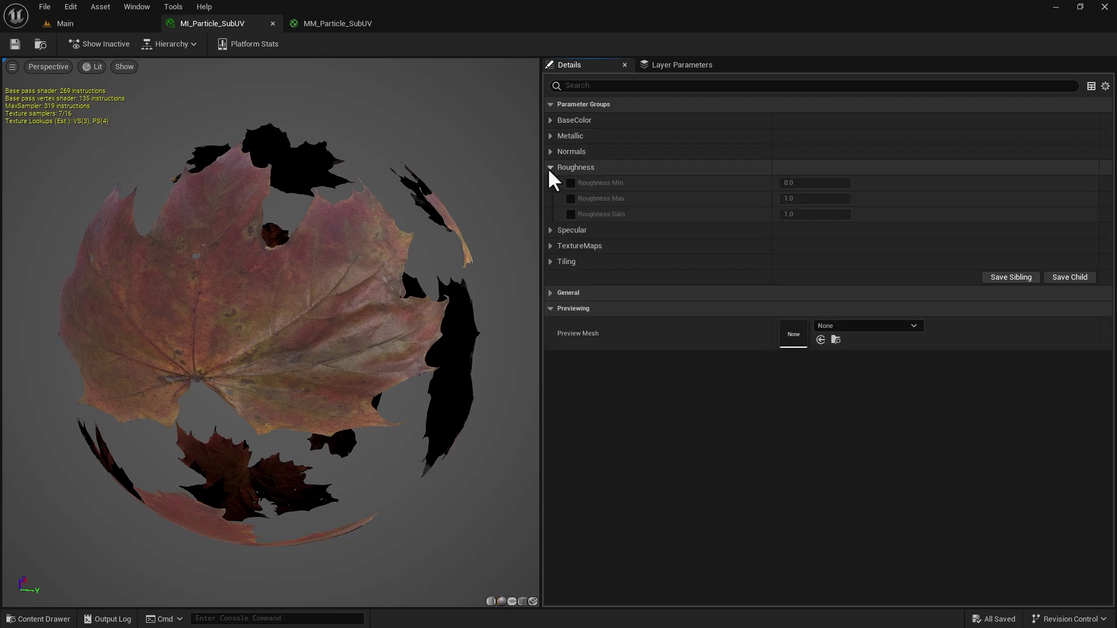
{"action": "left_click", "coordinate": [550, 167]}
{"action": "left_click", "coordinate": [550, 183]}
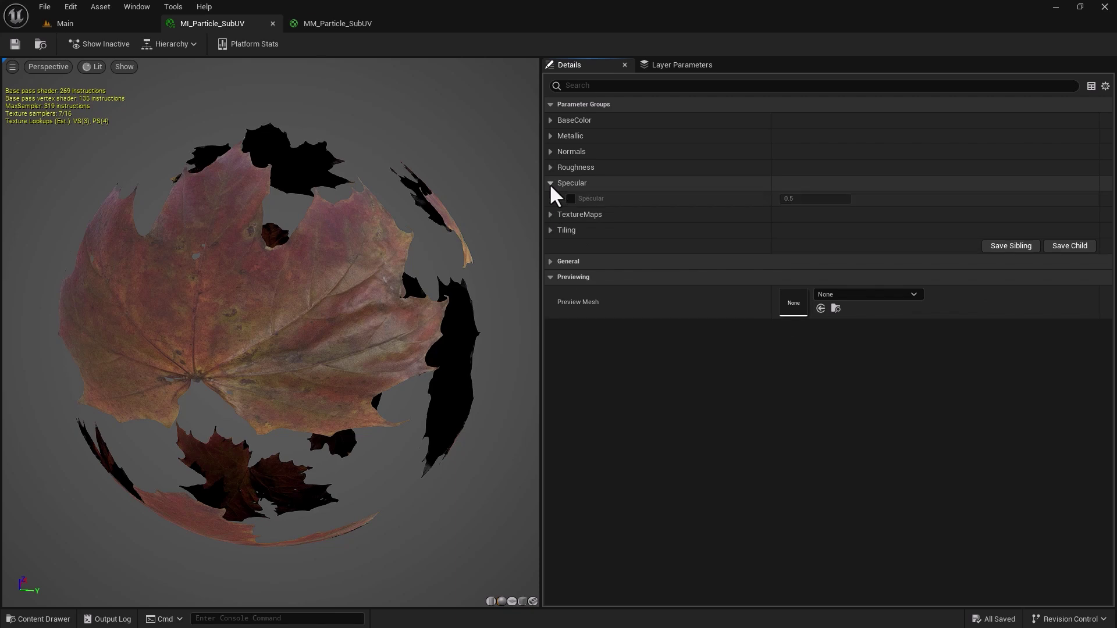
{"action": "left_click", "coordinate": [550, 183]}
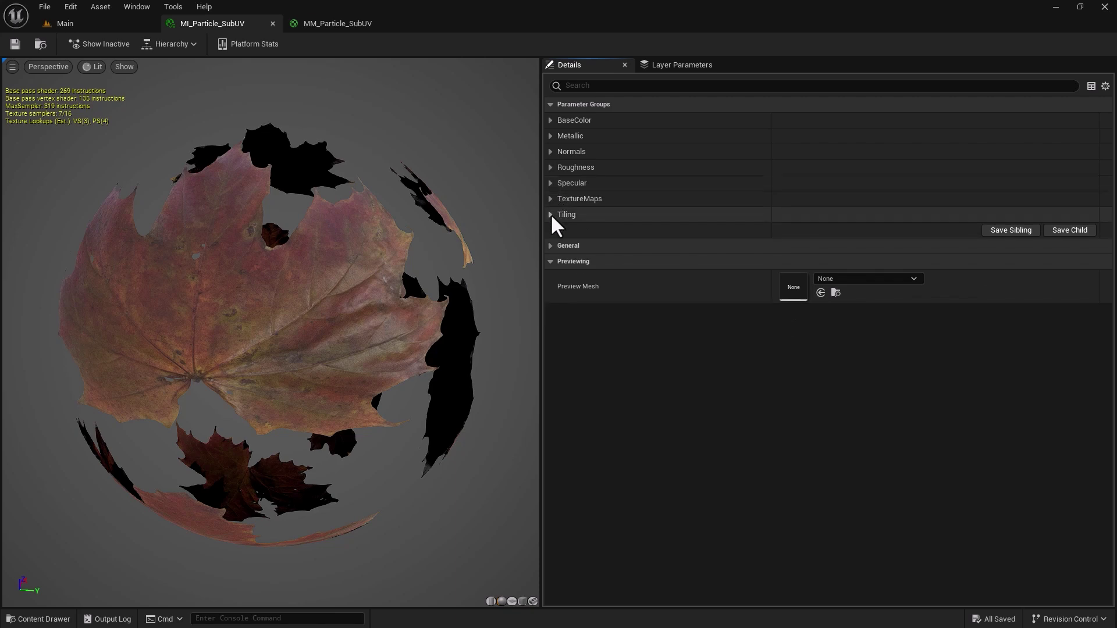
{"action": "left_click", "coordinate": [551, 214]}
{"action": "left_click", "coordinate": [551, 214]}
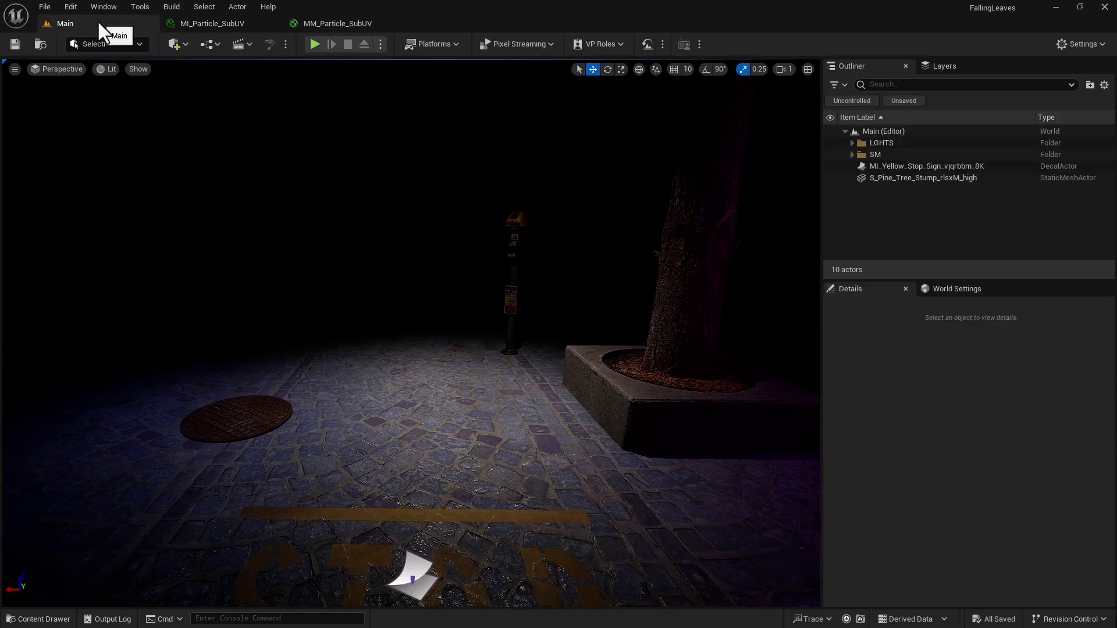
- Create an empty Niagara system named NS_BlowingLeaves in the Niagara/VFX content folder of the Main level's project
{"action": "left_click", "coordinate": [97, 20]}
{"action": "left_click", "coordinate": [39, 618]}
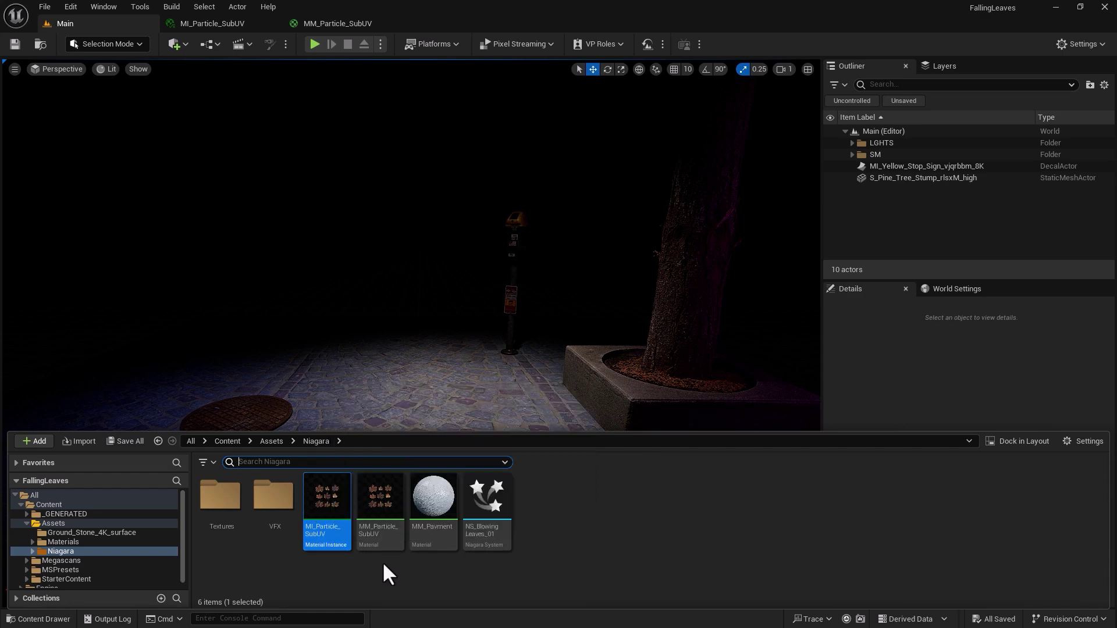
{"action": "mouse_move", "coordinate": [383, 501]}
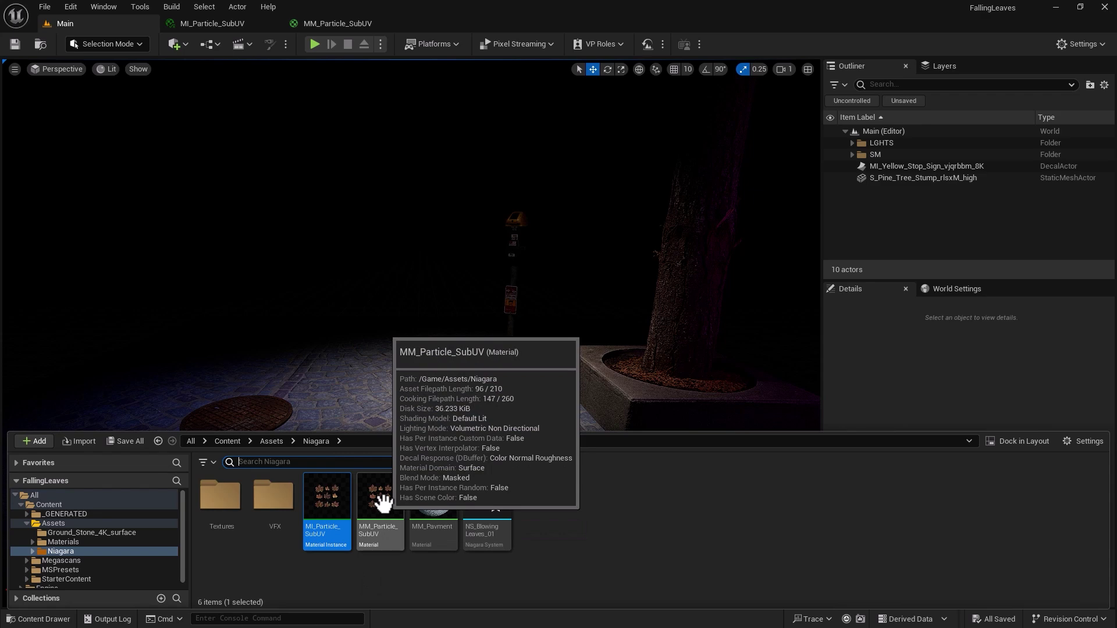
{"action": "double_click", "coordinate": [274, 499]}
{"action": "right_click", "coordinate": [238, 524]}
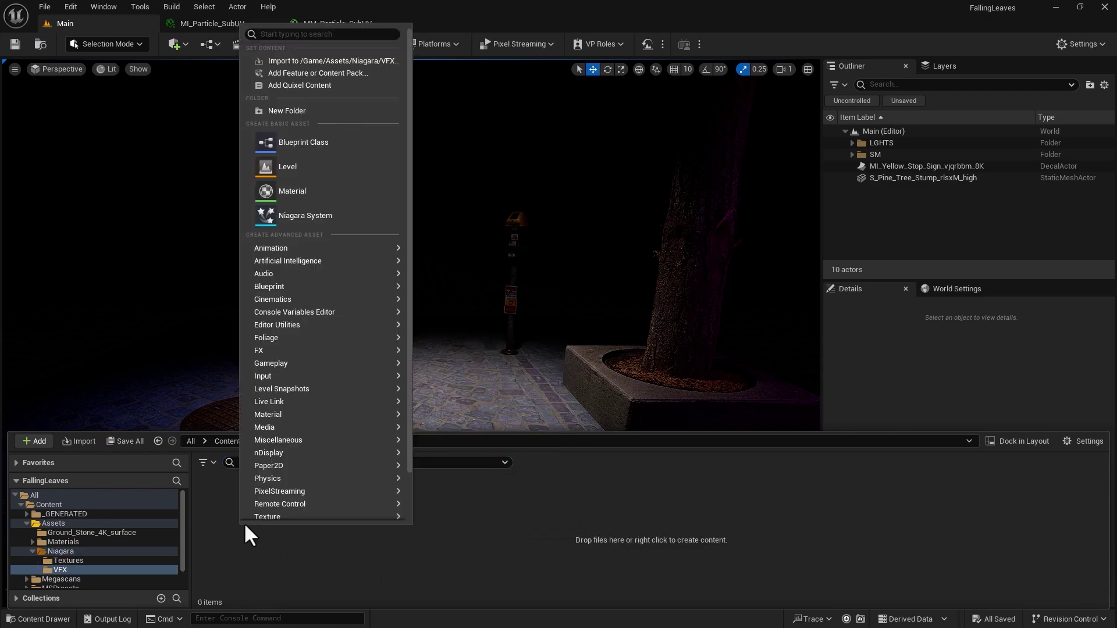
{"action": "left_click", "coordinate": [312, 217]}
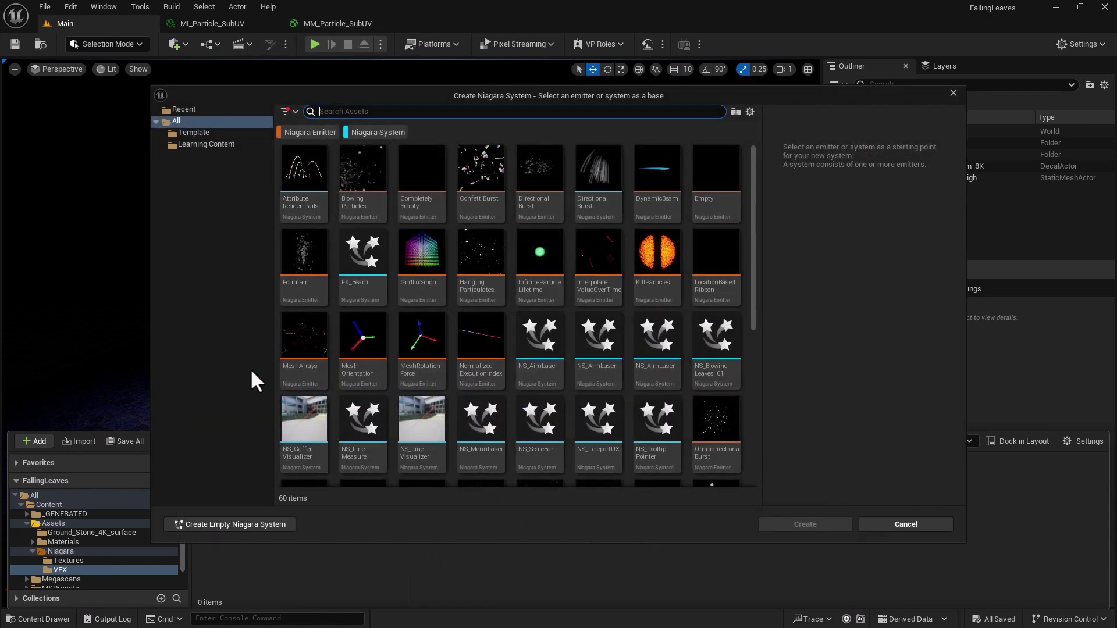
{"action": "left_click", "coordinate": [211, 522]}
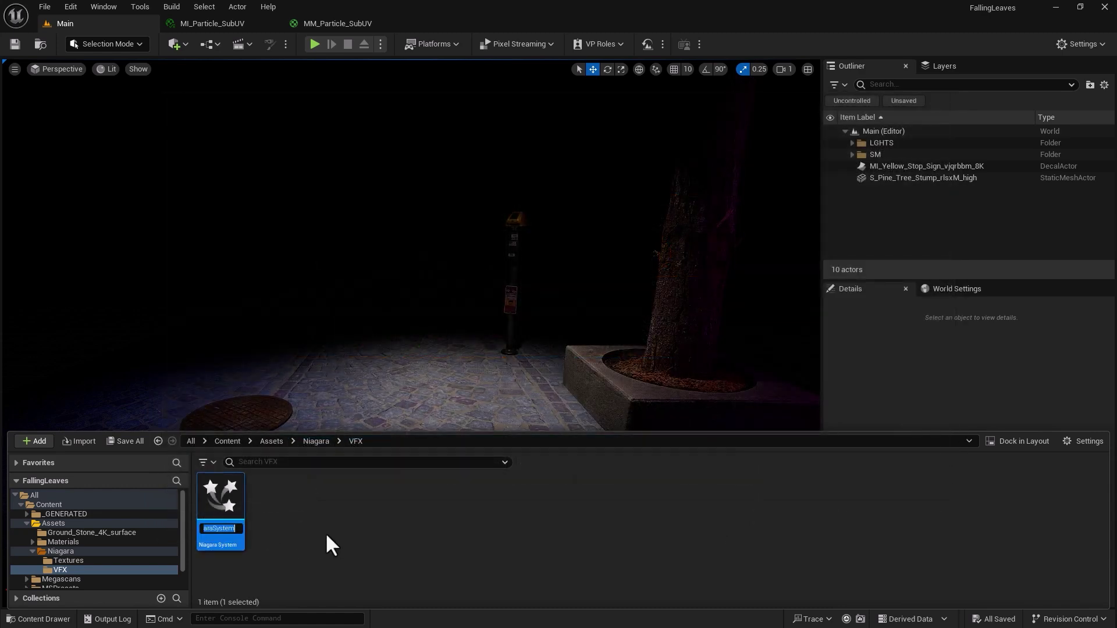
{"action": "type", "text": "NS_Blowing"}
{"action": "key", "text": "BackSpace"}
{"action": "type", "text": "Leaves"}
{"action": "key", "text": "Return"}
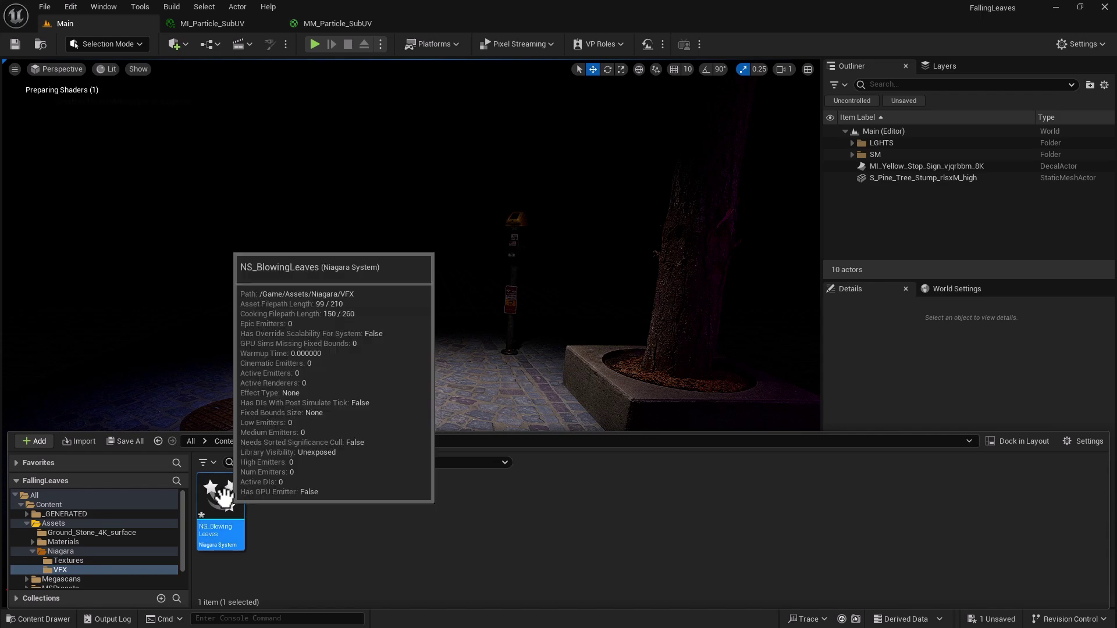
- Open the NS_BlowingLeaves system, shift its node aside in the overview graph and add an empty Niagara emitter
{"action": "double_click", "coordinate": [220, 497]}
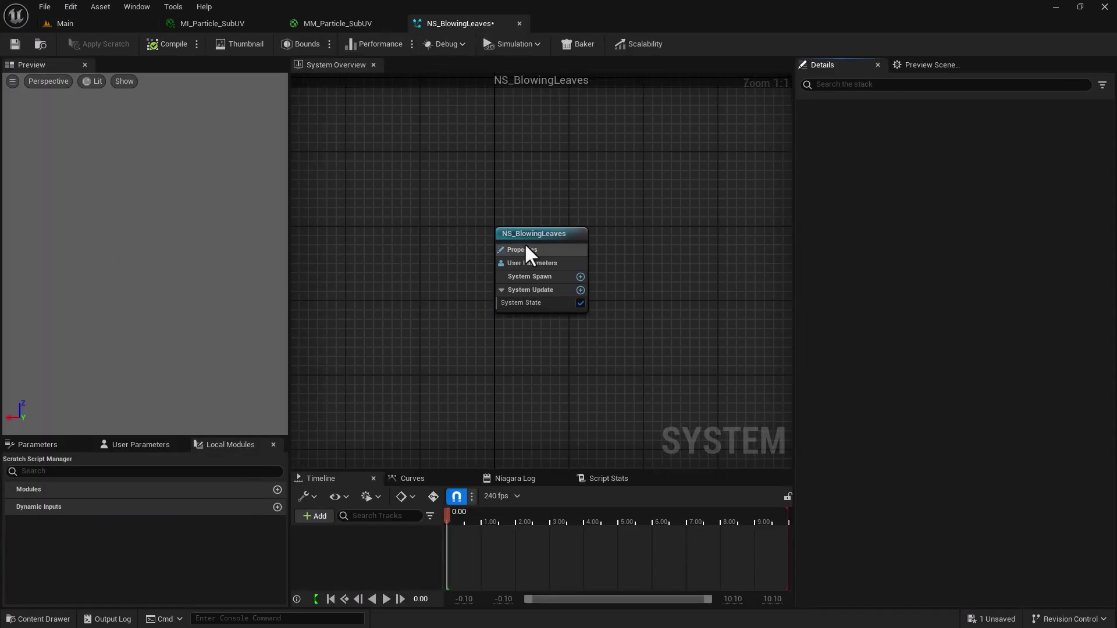
{"action": "left_click_drag", "start_coordinate": [531, 246], "coordinate": [392, 245]}
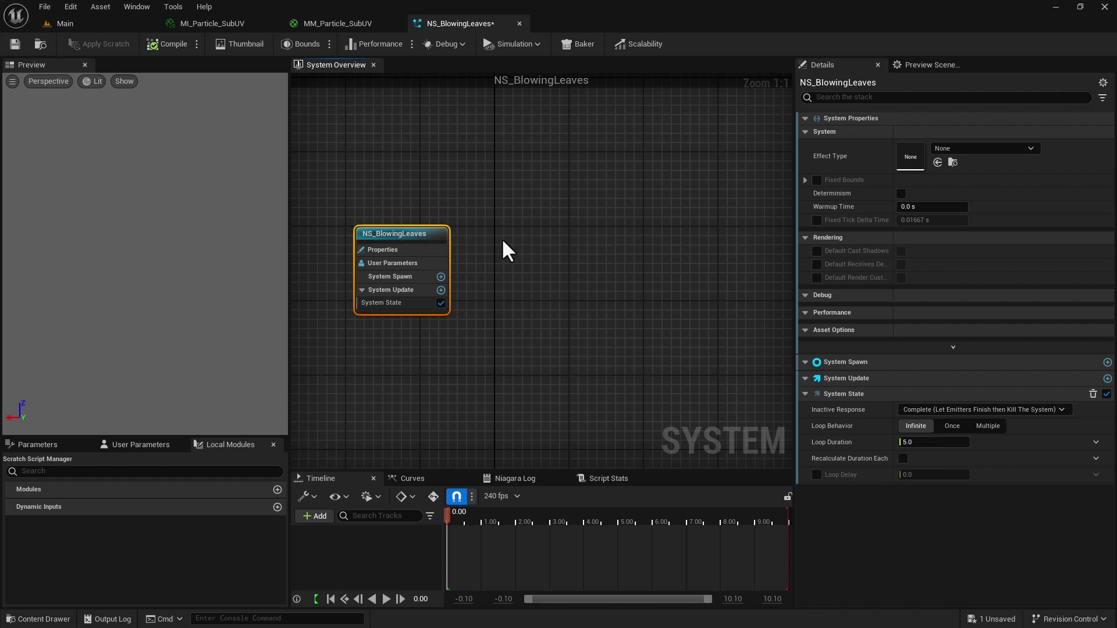
{"action": "key", "text": "e"}
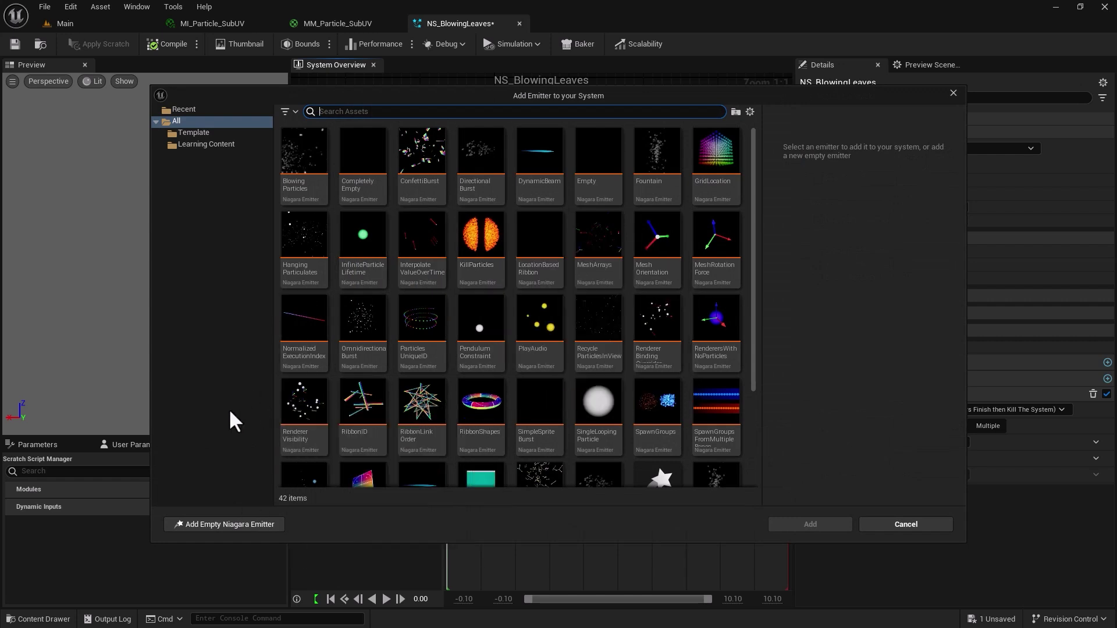
{"action": "left_click", "coordinate": [201, 525]}
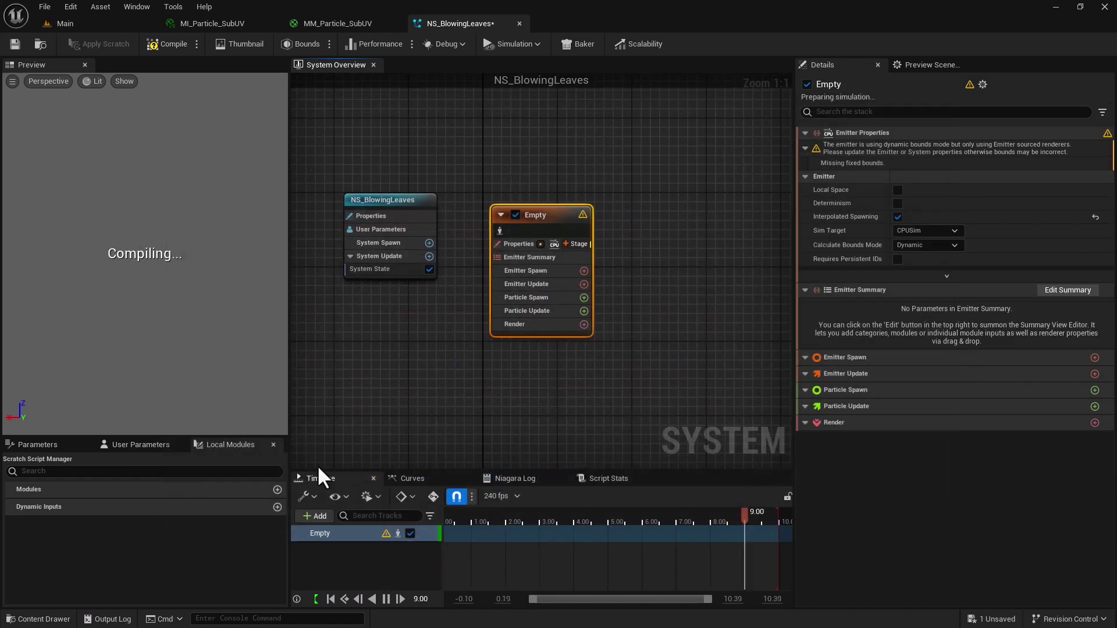
- Align the Empty emitter node directly beside the system node and pause the preview simulation
{"action": "left_click_drag", "start_coordinate": [529, 210], "coordinate": [495, 205]}
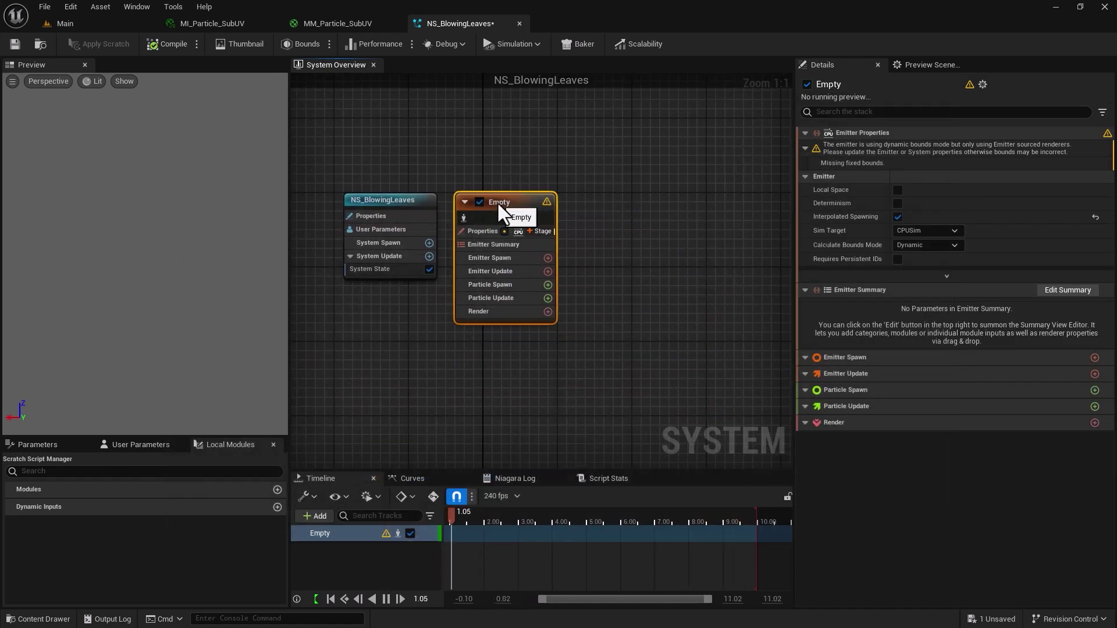
{"action": "left_click", "coordinate": [383, 597]}
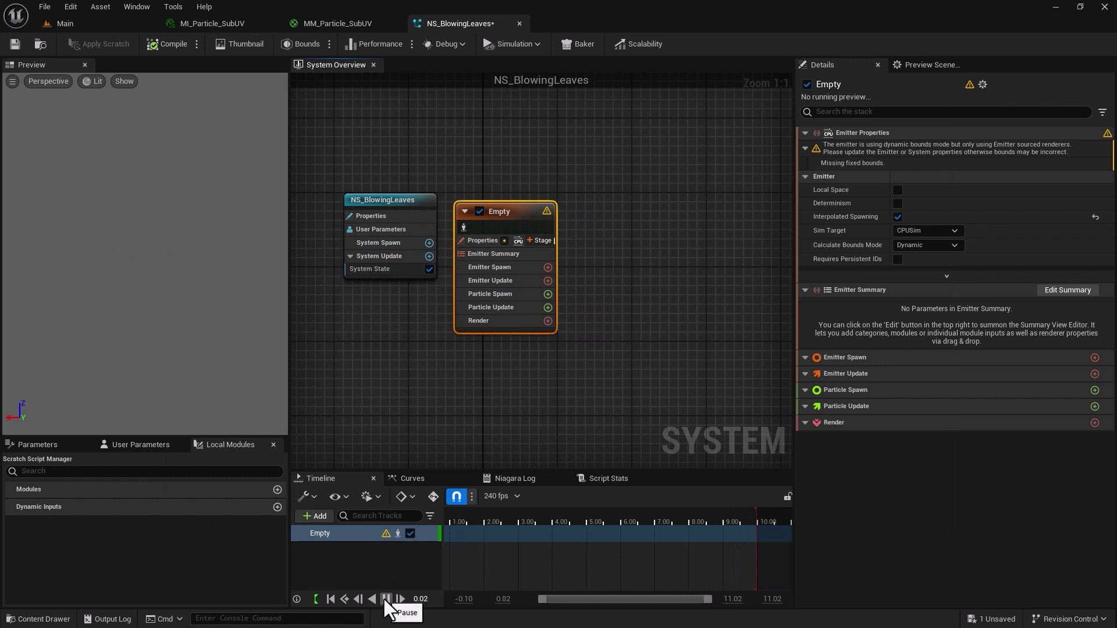
{"action": "left_click_drag", "start_coordinate": [508, 206], "coordinate": [508, 197]}
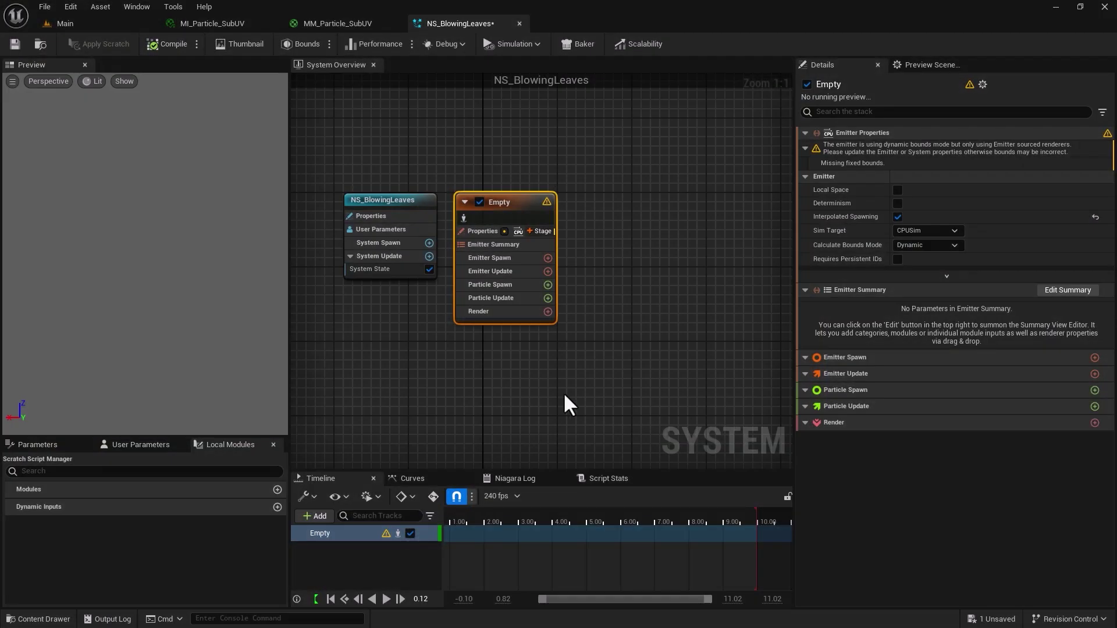
- Rename the Empty emitter as NE_BlowingLeaves
{"action": "right_click", "coordinate": [502, 204]}
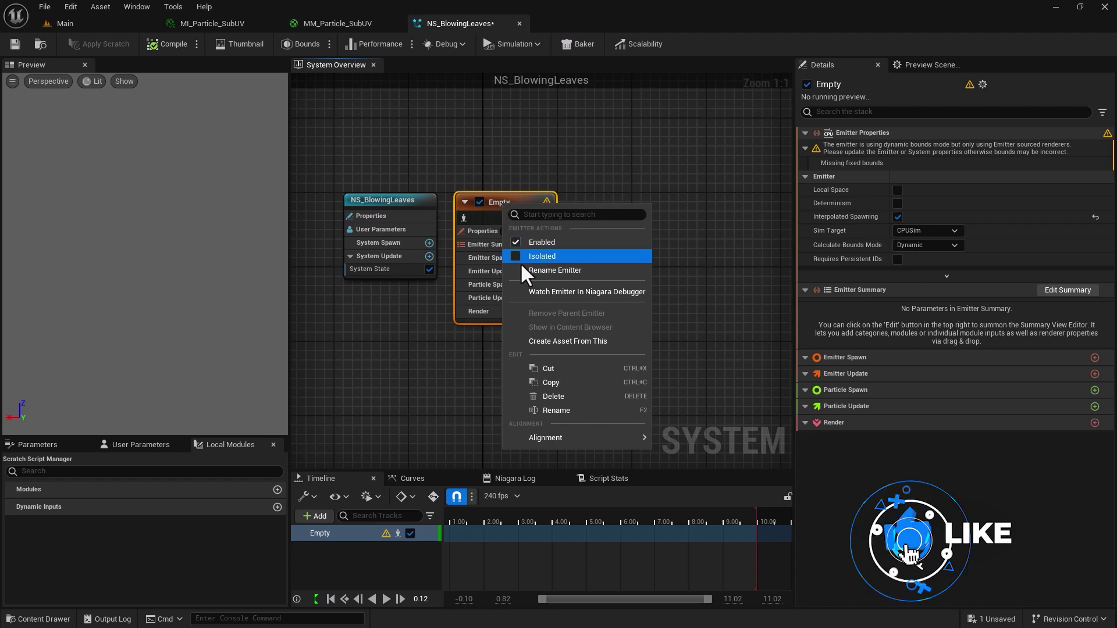
{"action": "left_click", "coordinate": [539, 407]}
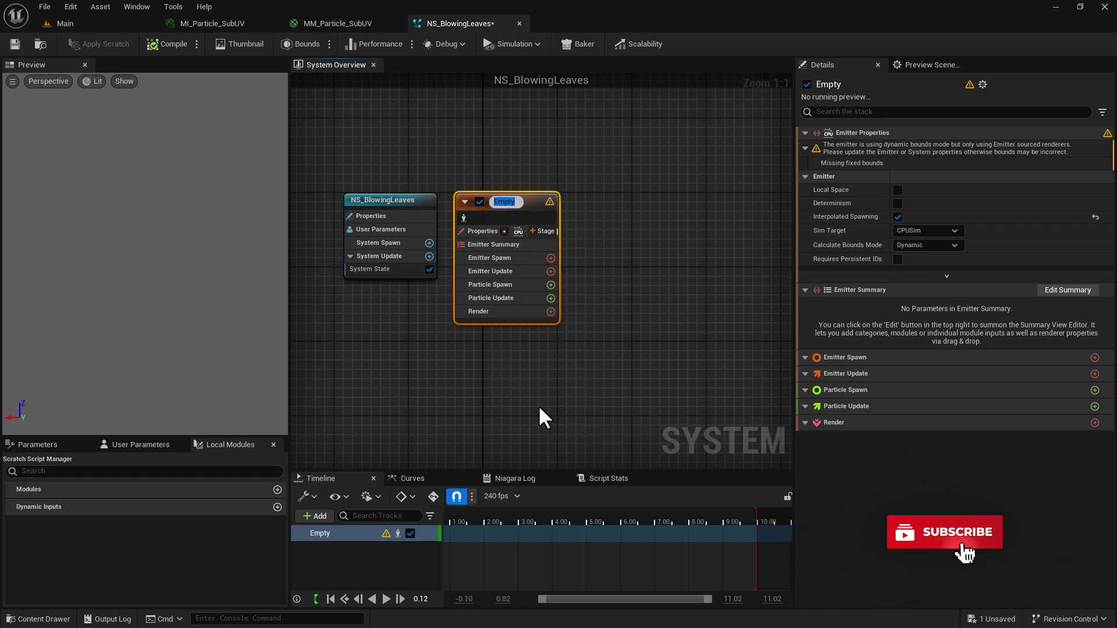
{"action": "type", "text": "NE_Blowing"}
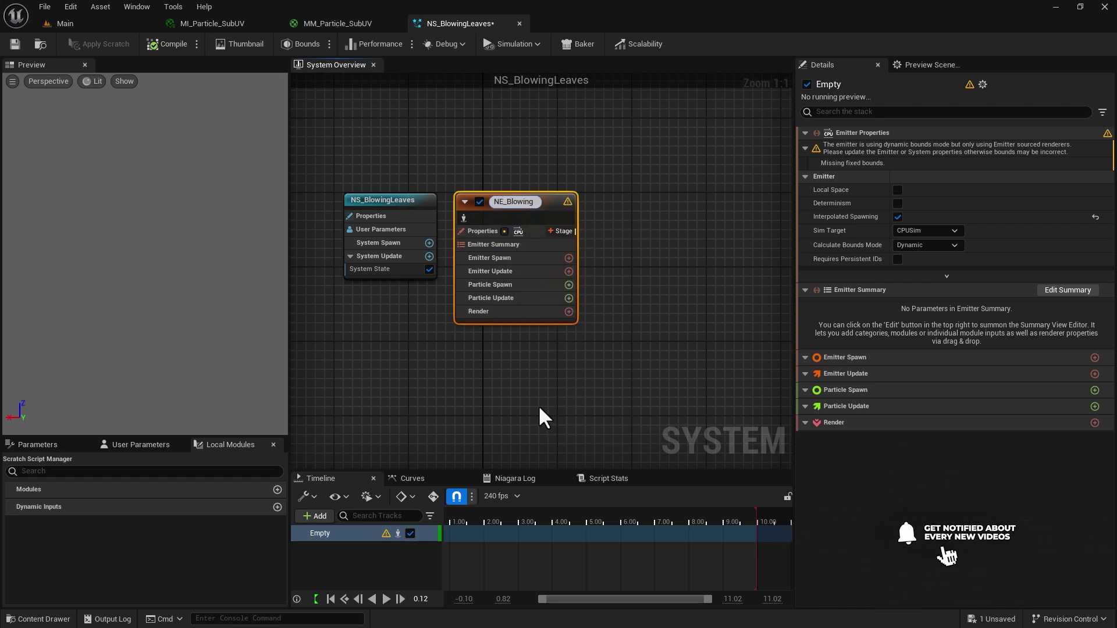
{"action": "type", "text": "Leaves"}
{"action": "key", "text": "Return"}
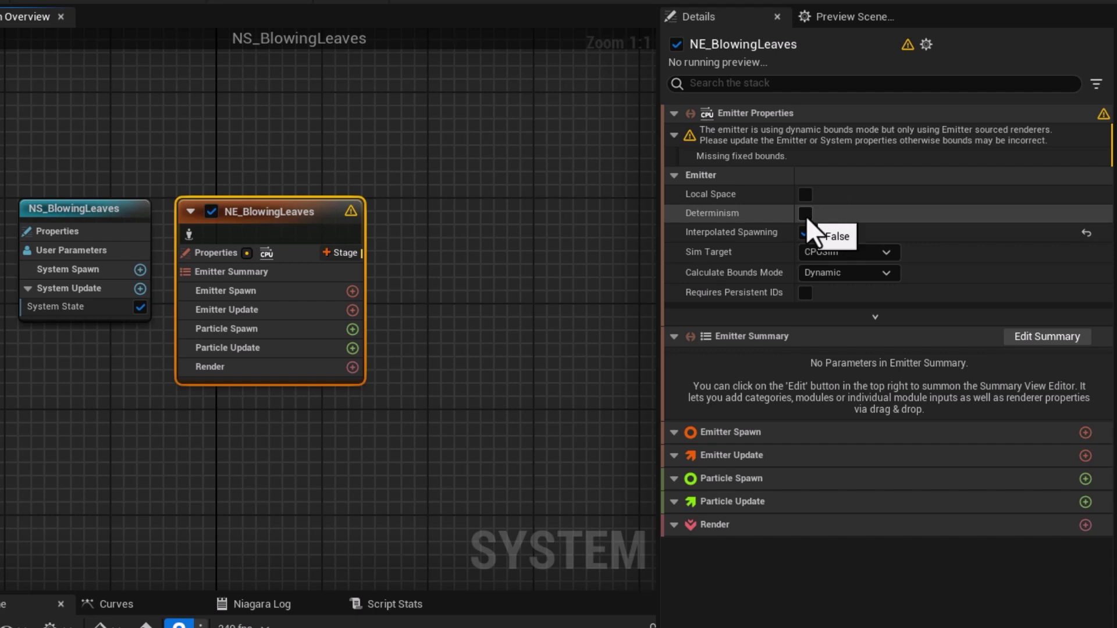
- Enable Determinism on both the NE_BlowingLeaves emitter and the NS_BlowingLeaves system
{"action": "left_click", "coordinate": [805, 214]}
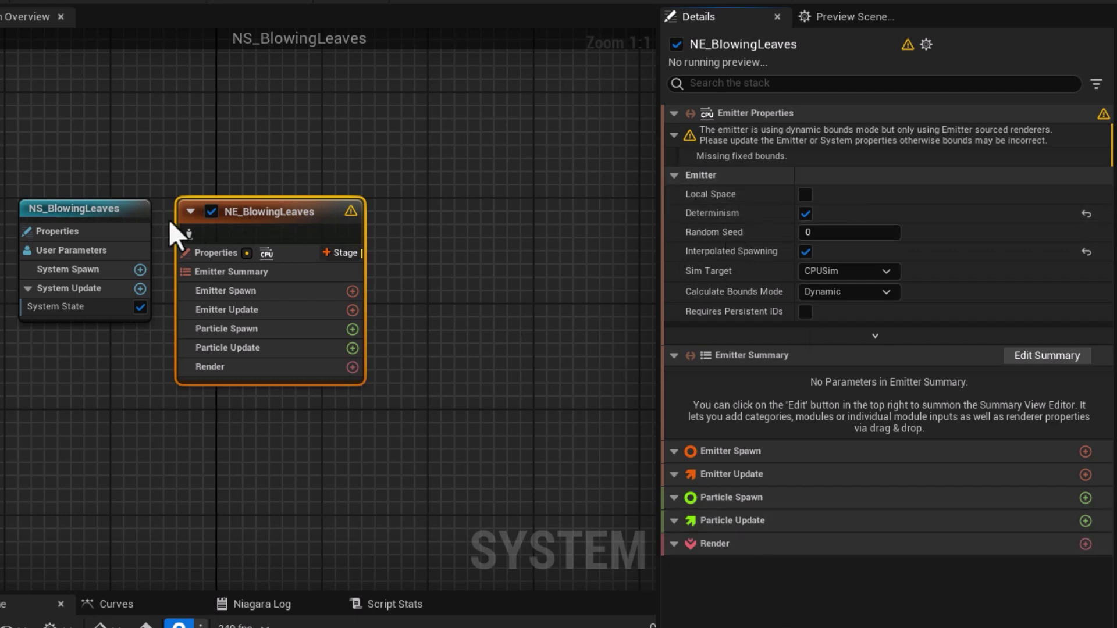
{"action": "left_click", "coordinate": [91, 220]}
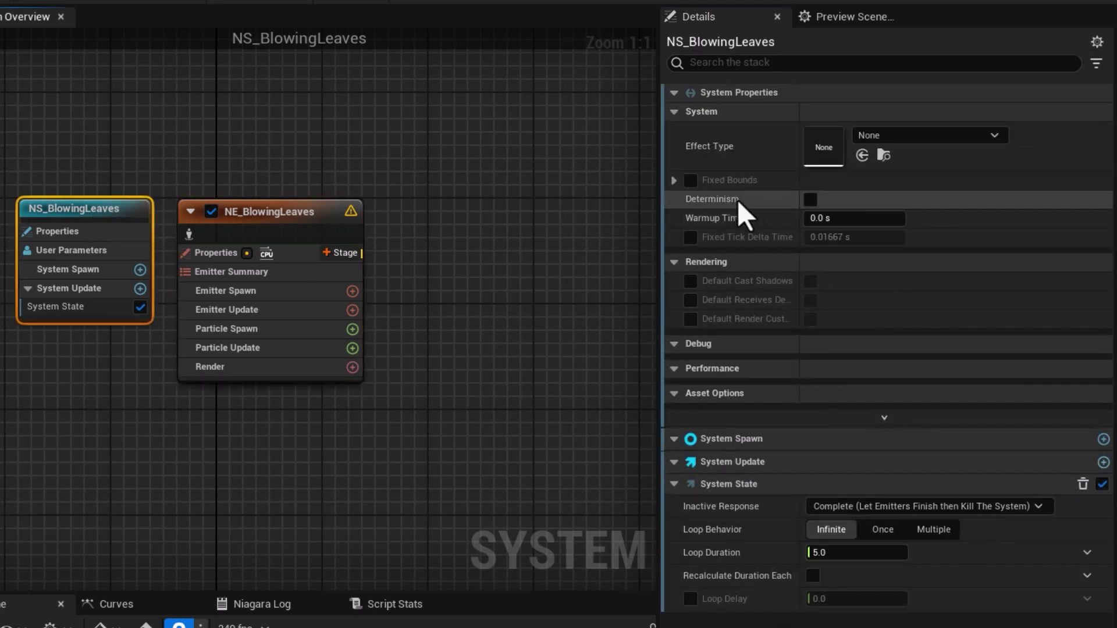
{"action": "left_click", "coordinate": [810, 199]}
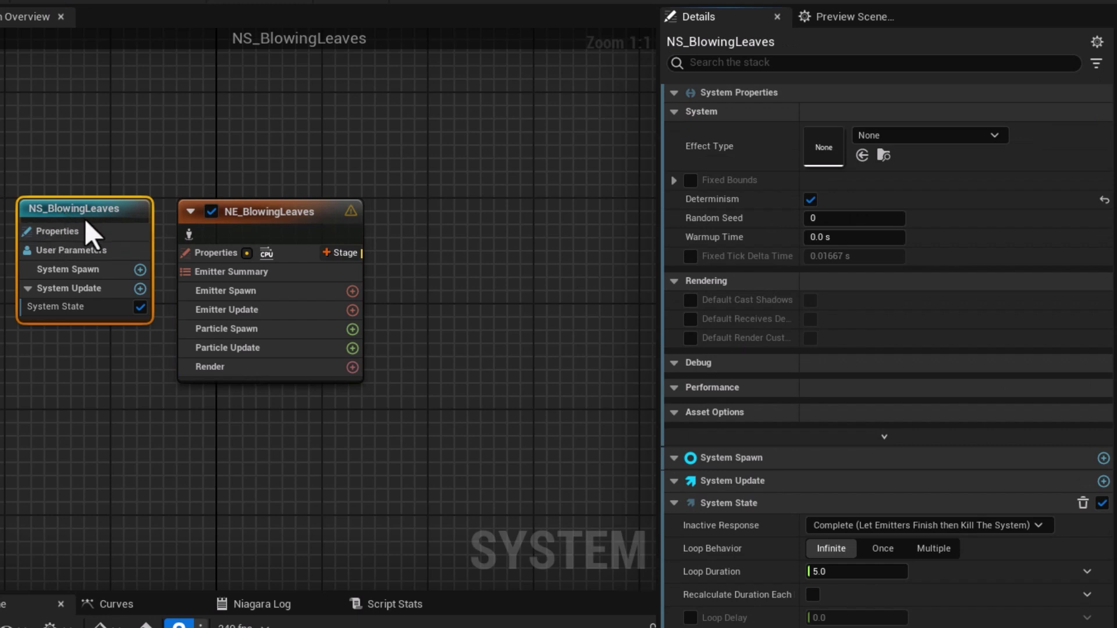
- Set the NE_BlowingLeaves emitter's Calculate Bounds Mode to Fixed
{"action": "left_click", "coordinate": [236, 270]}
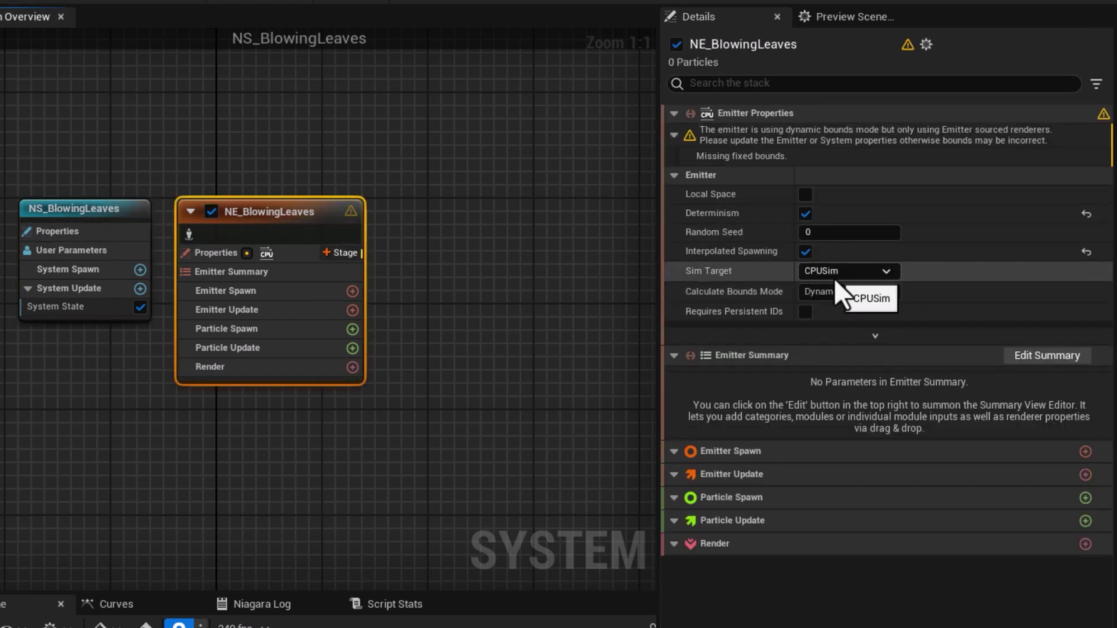
{"action": "left_click", "coordinate": [837, 293]}
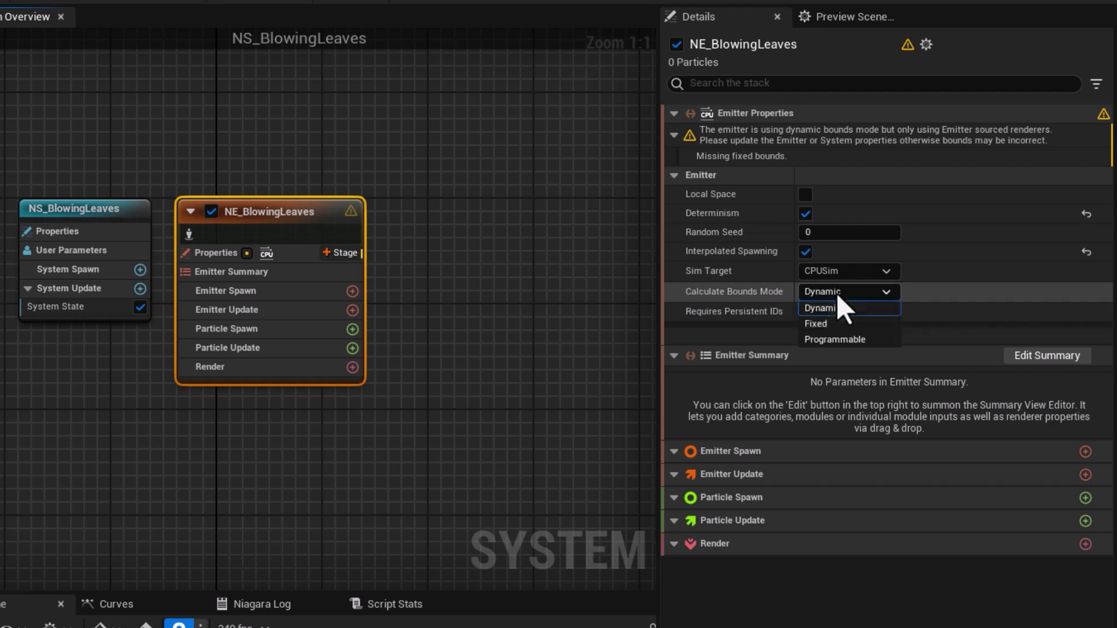
{"action": "left_click", "coordinate": [836, 323]}
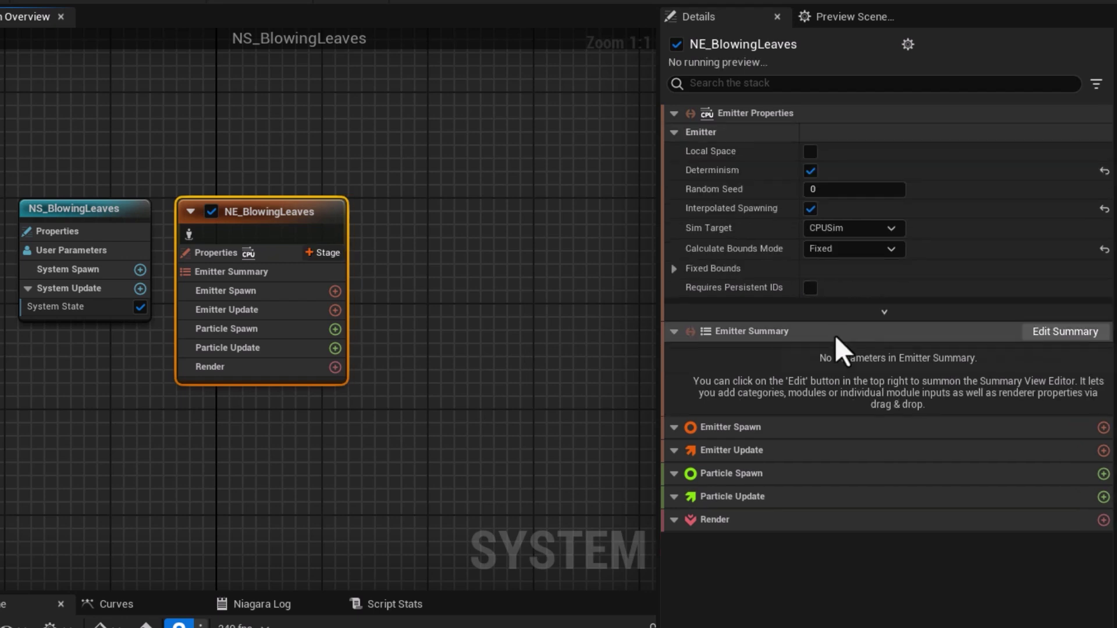
- Set the emitter's Fixed Bounds Min to -1000 on all three axes
{"action": "left_click", "coordinate": [673, 268]}
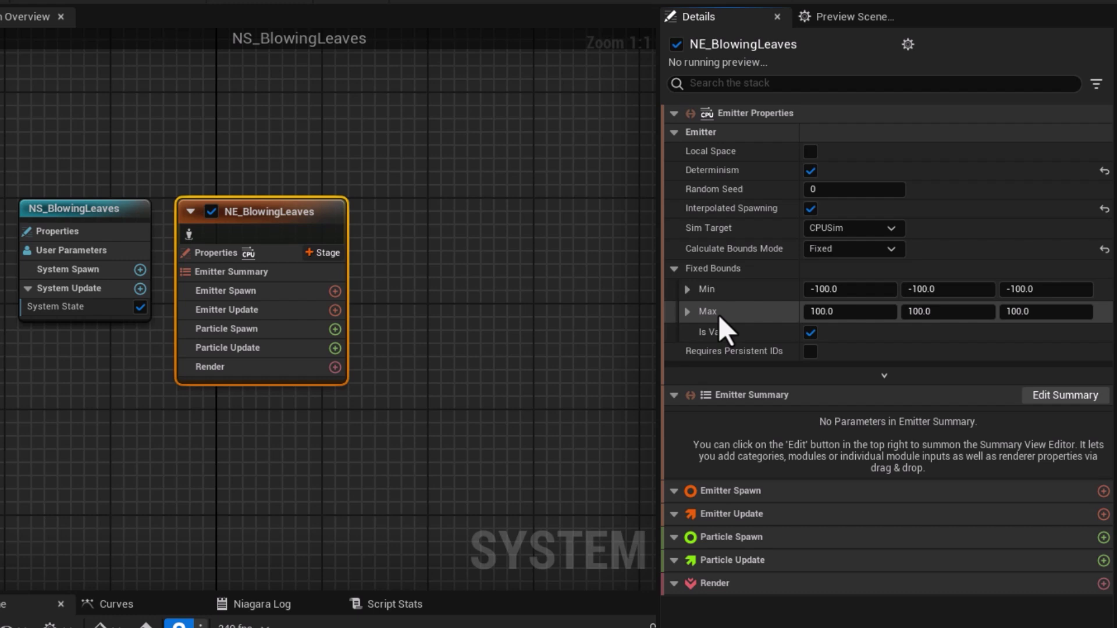
{"action": "left_click", "coordinate": [823, 290]}
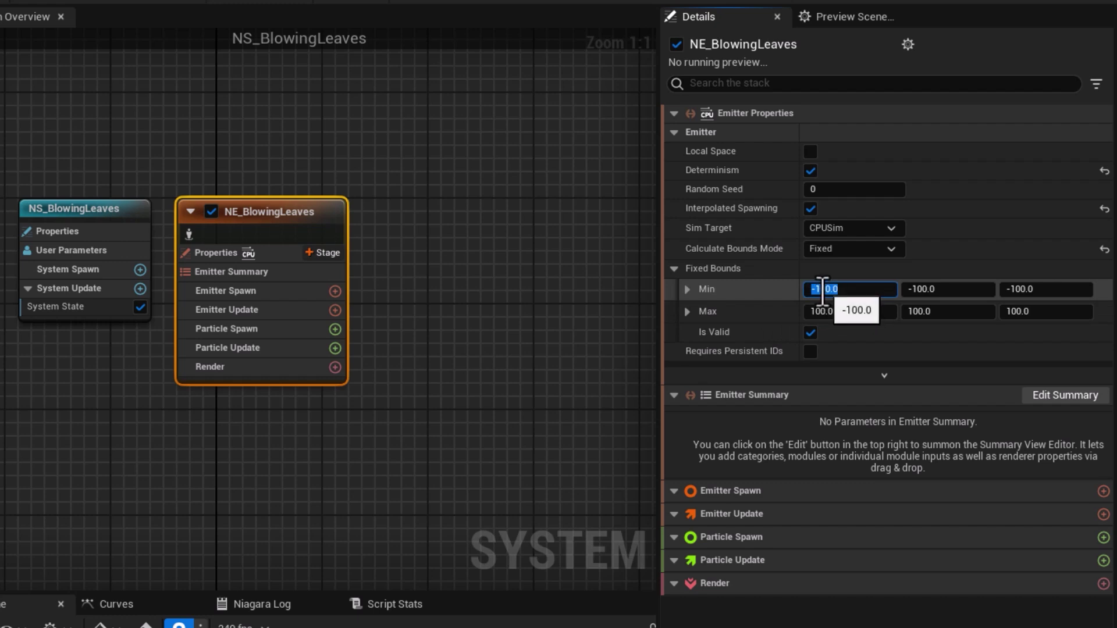
{"action": "left_click", "coordinate": [824, 290]}
{"action": "type", "text": "0"}
{"action": "left_click", "coordinate": [922, 291]}
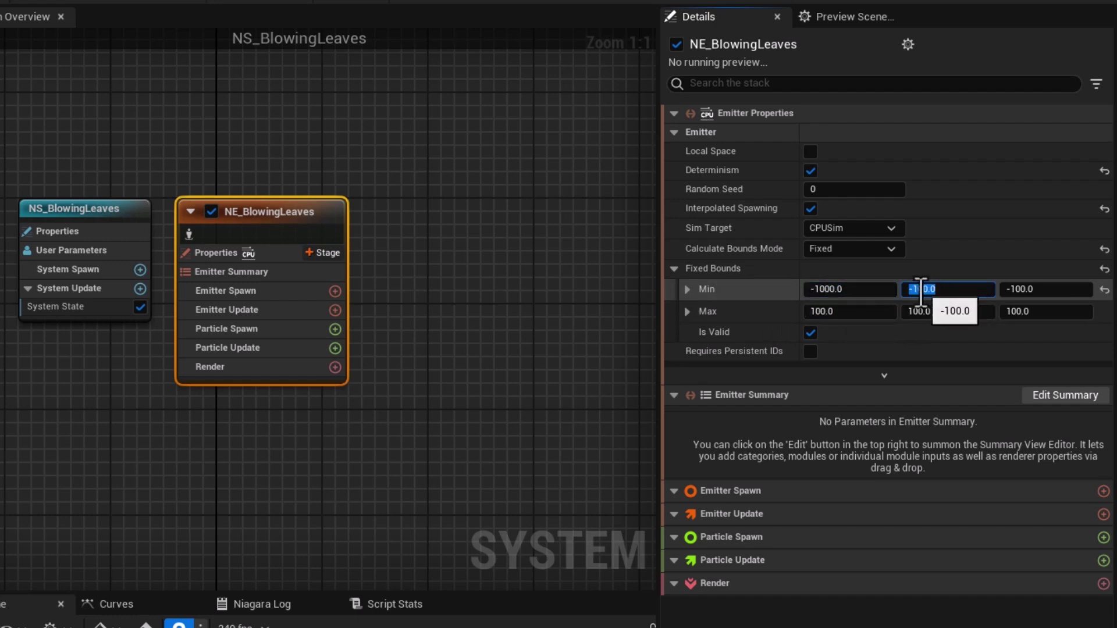
{"action": "left_click", "coordinate": [922, 289]}
{"action": "type", "text": "0"}
{"action": "left_click", "coordinate": [1015, 289]}
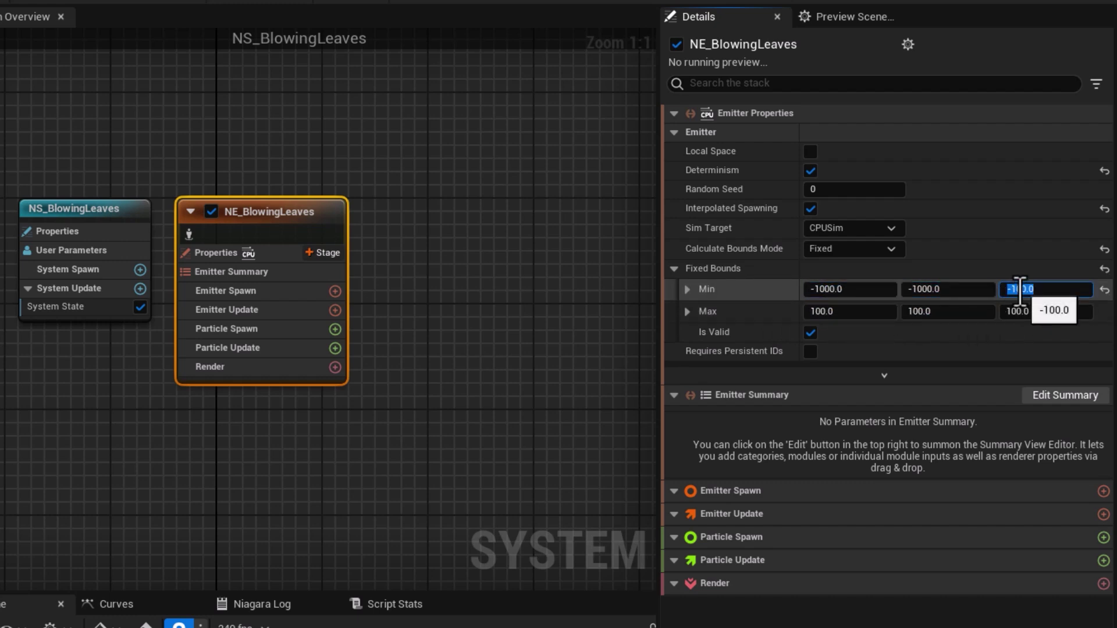
{"action": "left_click", "coordinate": [1020, 289]}
{"action": "type", "text": "0"}
- Set the emitter's Fixed Bounds Max to 1000 on all three axes
{"action": "left_click", "coordinate": [817, 311]}
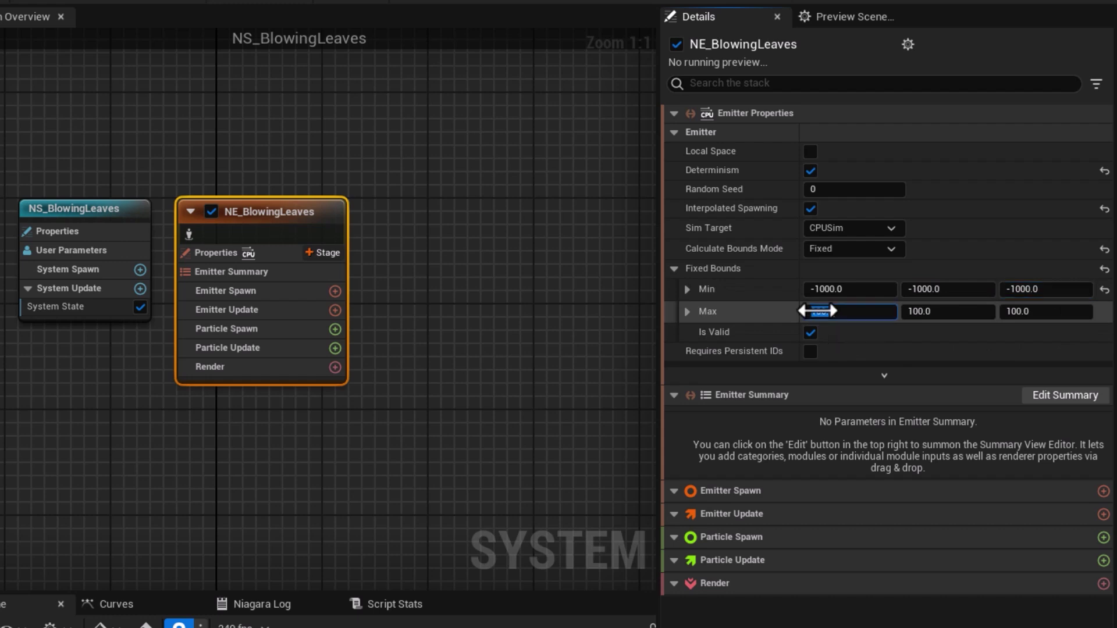
{"action": "left_click", "coordinate": [819, 311]}
{"action": "type", "text": "0"}
{"action": "left_click", "coordinate": [921, 311]}
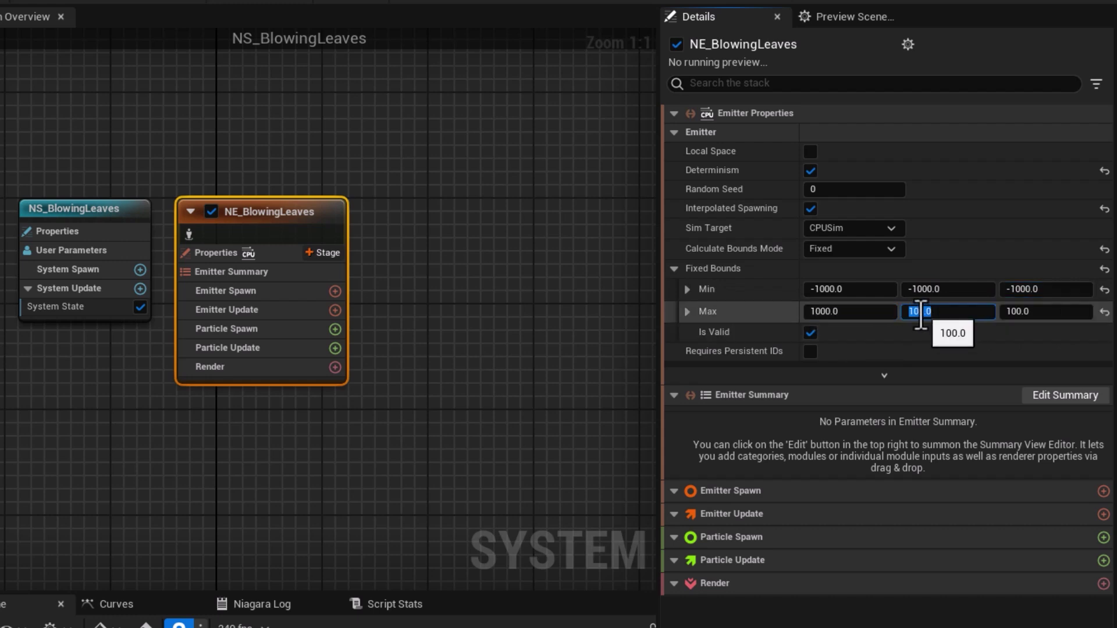
{"action": "left_click", "coordinate": [921, 312]}
{"action": "type", "text": "0"}
{"action": "left_click", "coordinate": [1016, 312]}
{"action": "left_click", "coordinate": [1020, 312]}
{"action": "type", "text": "0"}
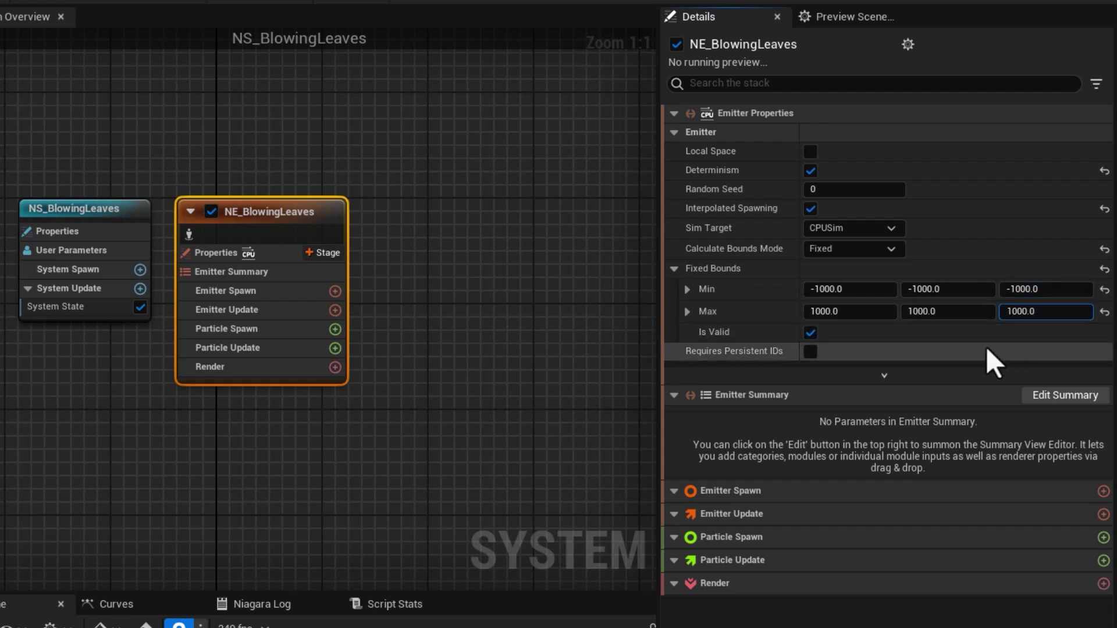
{"action": "left_click", "coordinate": [1006, 311]}
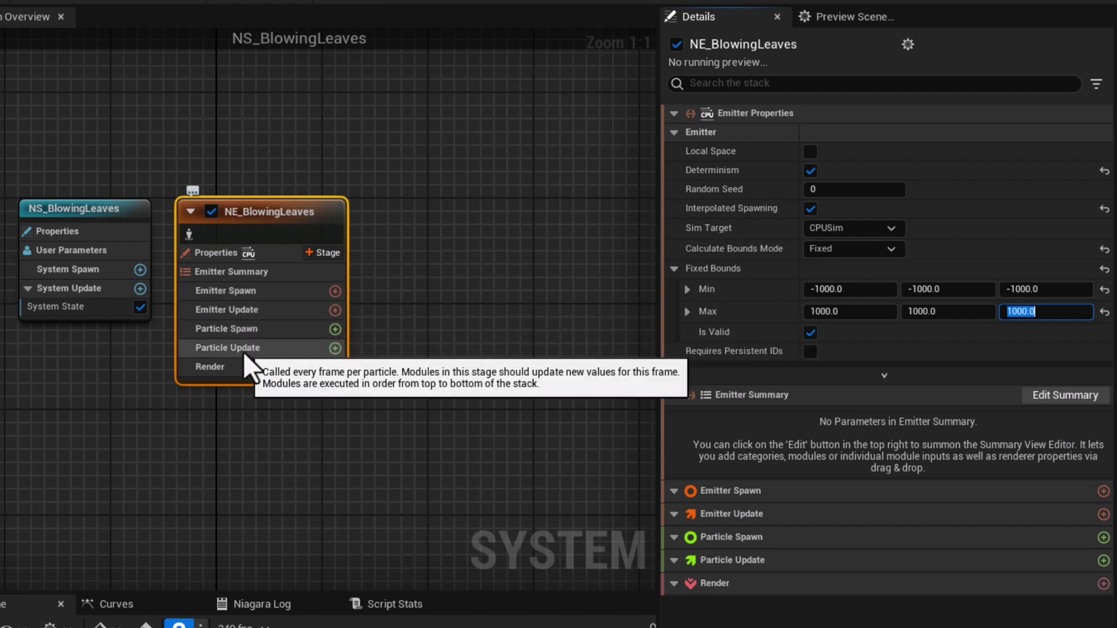
- Add an Emitter State module to the Emitter Update stage of NE_BlowingLeaves
{"action": "left_click", "coordinate": [220, 309]}
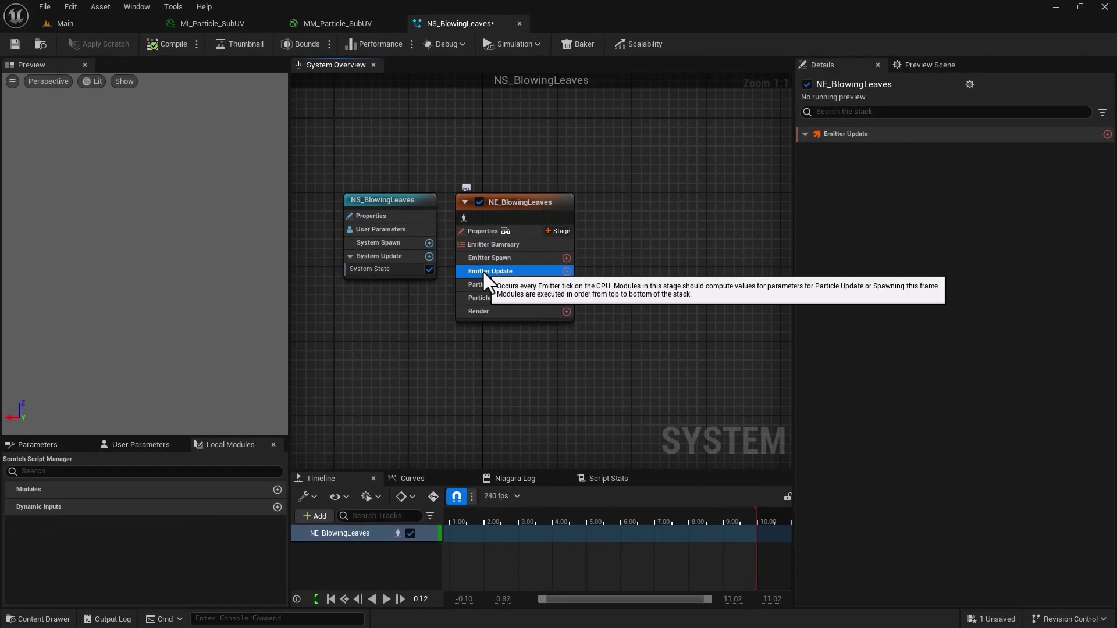
{"action": "left_click", "coordinate": [567, 272]}
{"action": "type", "text": "state"}
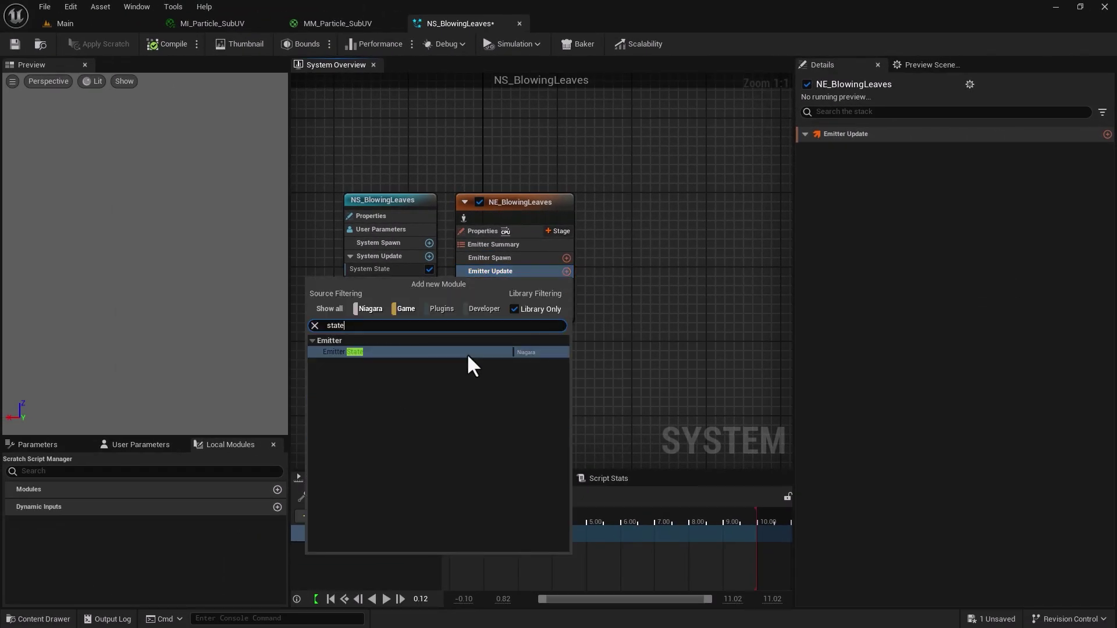
{"action": "left_click", "coordinate": [369, 352]}
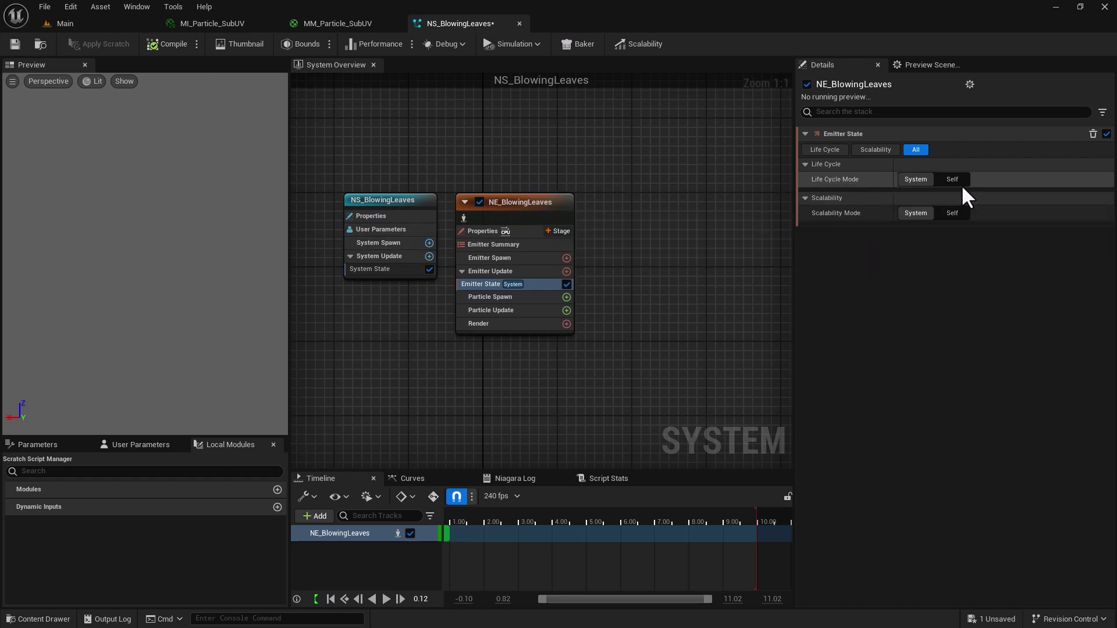
- Set the Emitter State's Life Cycle Mode to Self and its Loop Duration to 5
{"action": "left_click", "coordinate": [952, 179]}
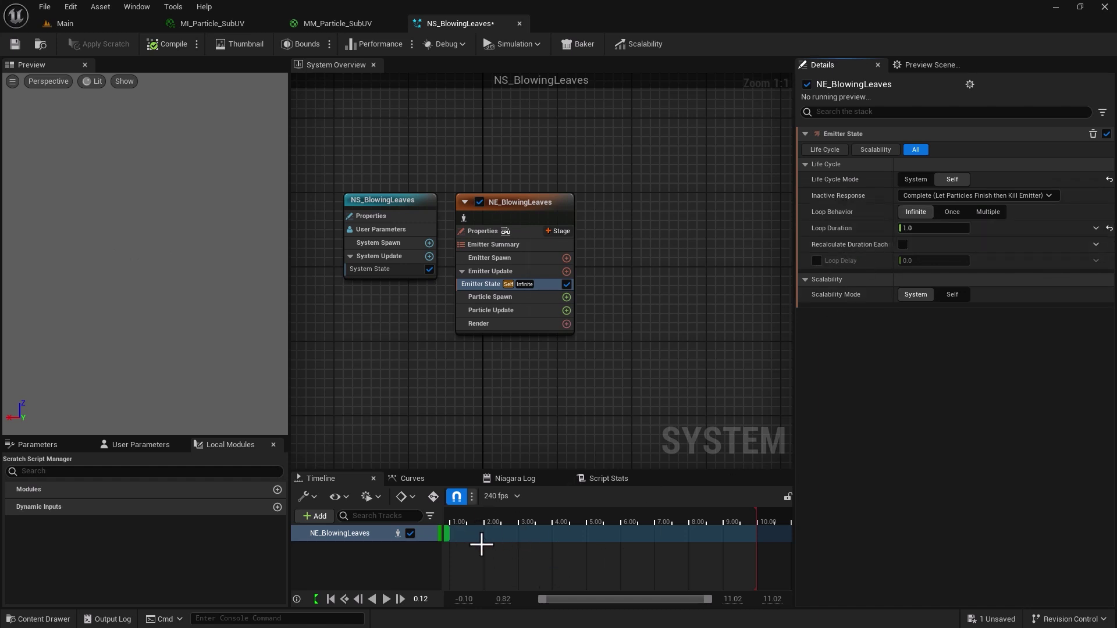
{"action": "left_click", "coordinate": [922, 229]}
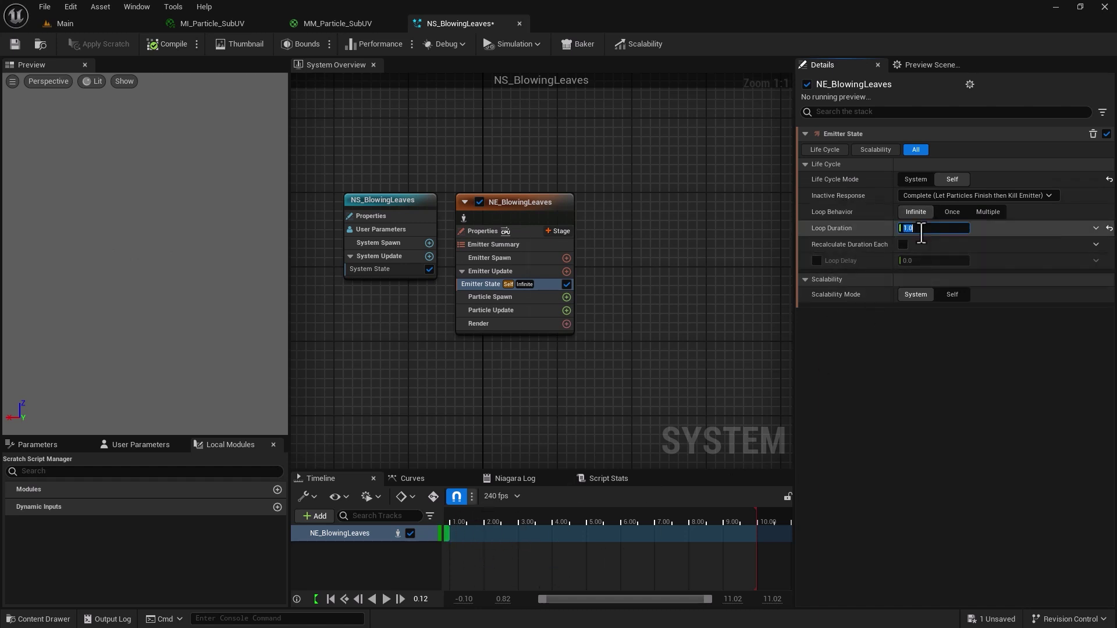
{"action": "type", "text": "5"}
{"action": "key", "text": "Return"}
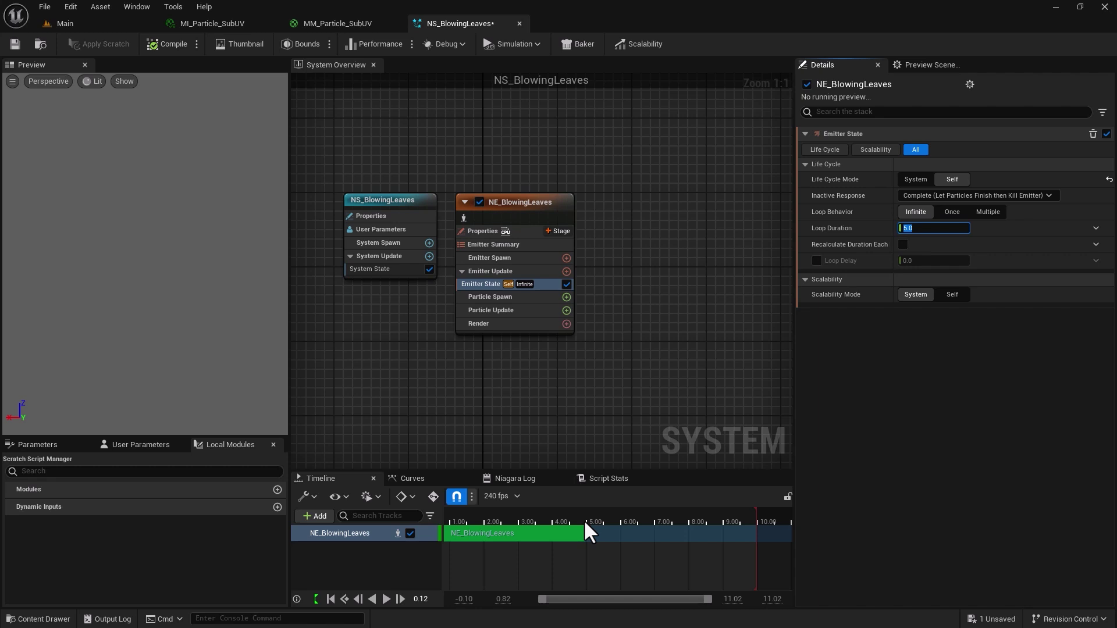
{"action": "key", "text": "Return"}
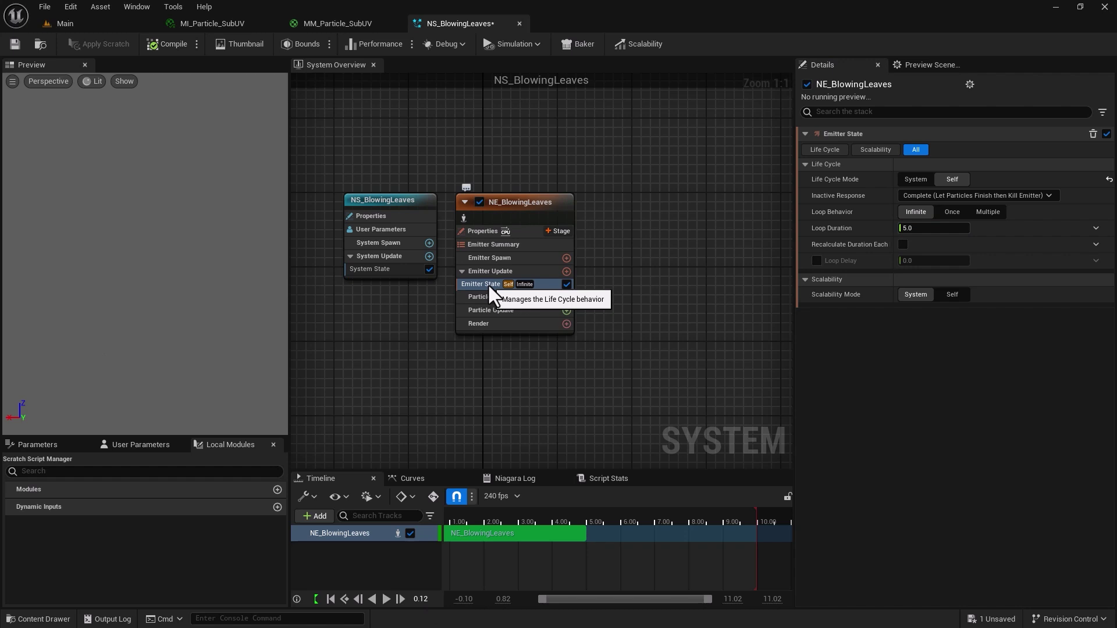
- Add a Spawn Rate module to the Emitter Update stage and set its SpawnRate to 15
{"action": "left_click", "coordinate": [566, 272]}
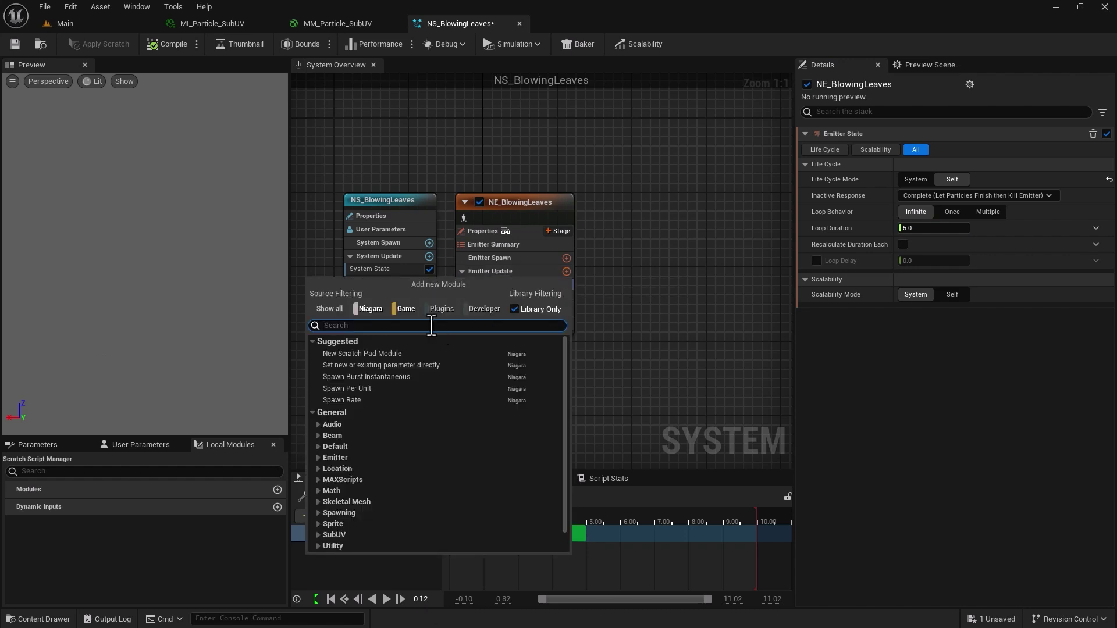
{"action": "left_click", "coordinate": [349, 400]}
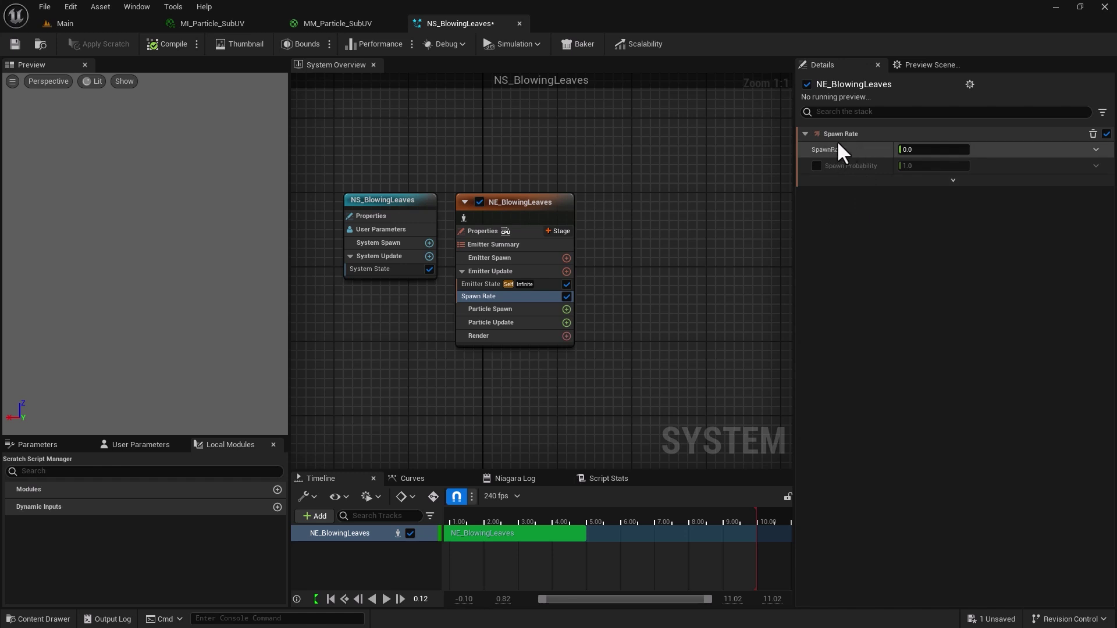
{"action": "left_click", "coordinate": [903, 151]}
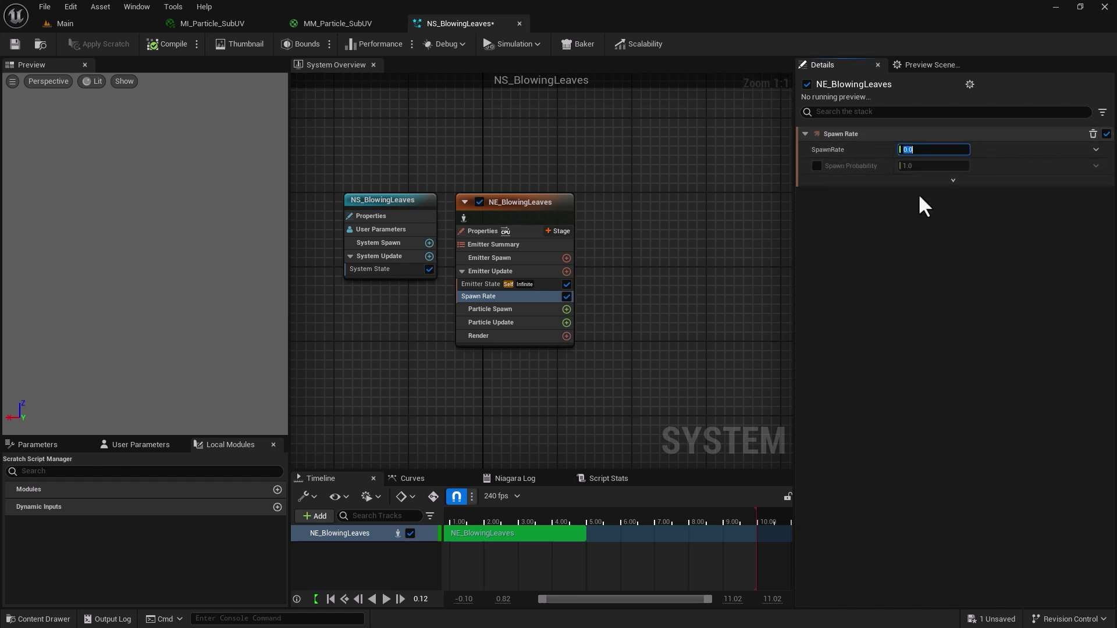
{"action": "type", "text": "15"}
{"action": "key", "text": "Return"}
- Add a Sprite Renderer to the Render stage of NE_BlowingLeaves
{"action": "left_click", "coordinate": [566, 337]}
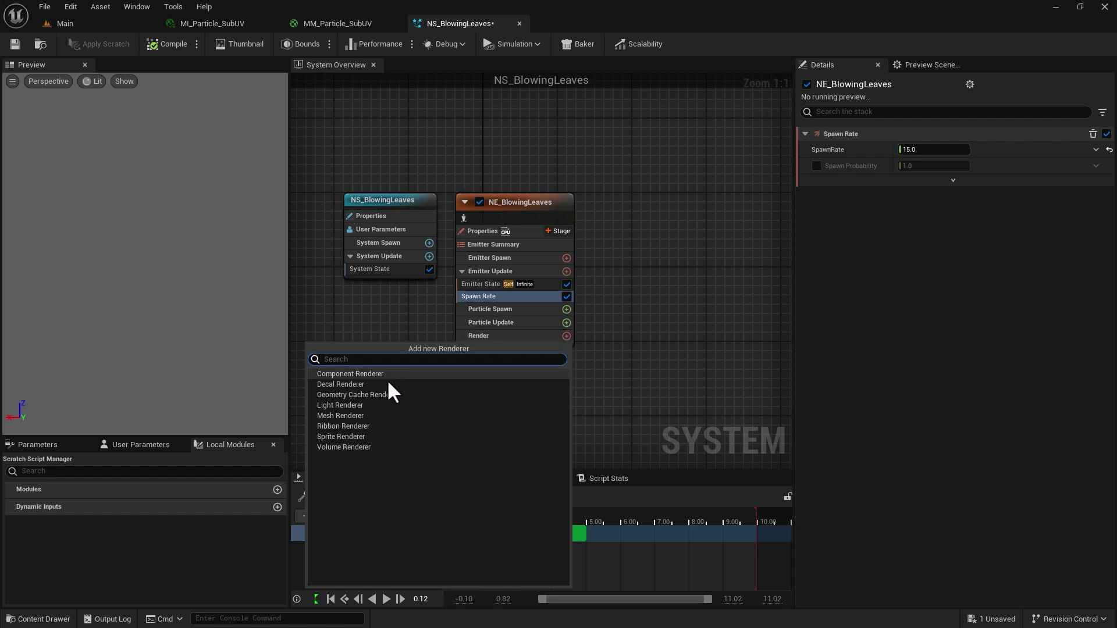
{"action": "left_click", "coordinate": [354, 437]}
{"action": "left_click", "coordinate": [354, 436]}
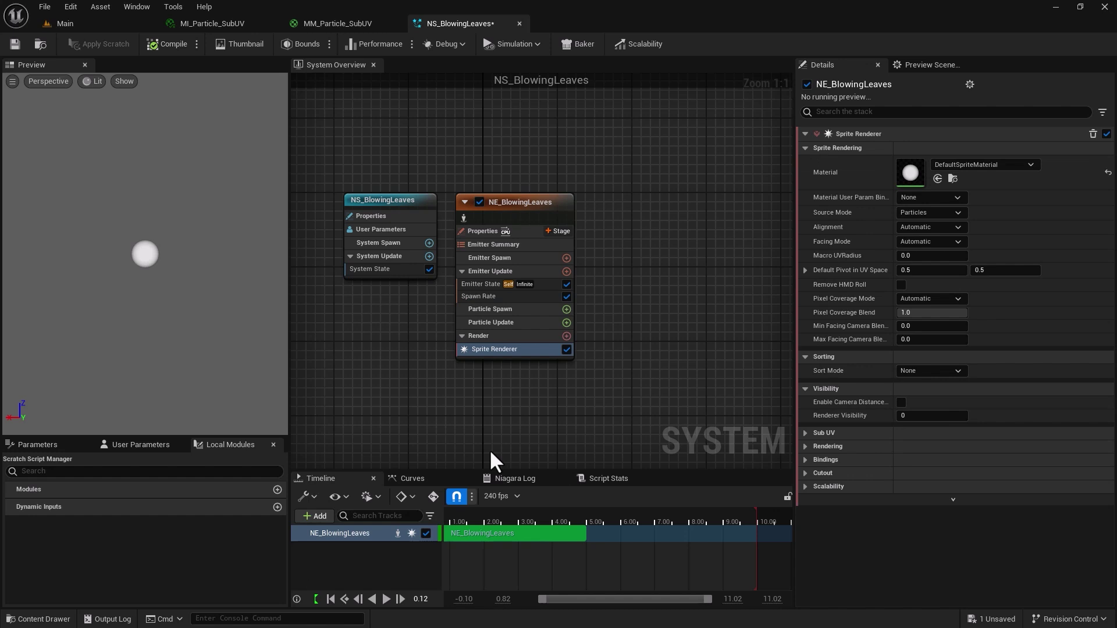
- Assign the MI_Particle_SubUV material instance from the Assets/Niagara content folder as the Sprite Renderer's material
{"action": "left_click", "coordinate": [38, 620]}
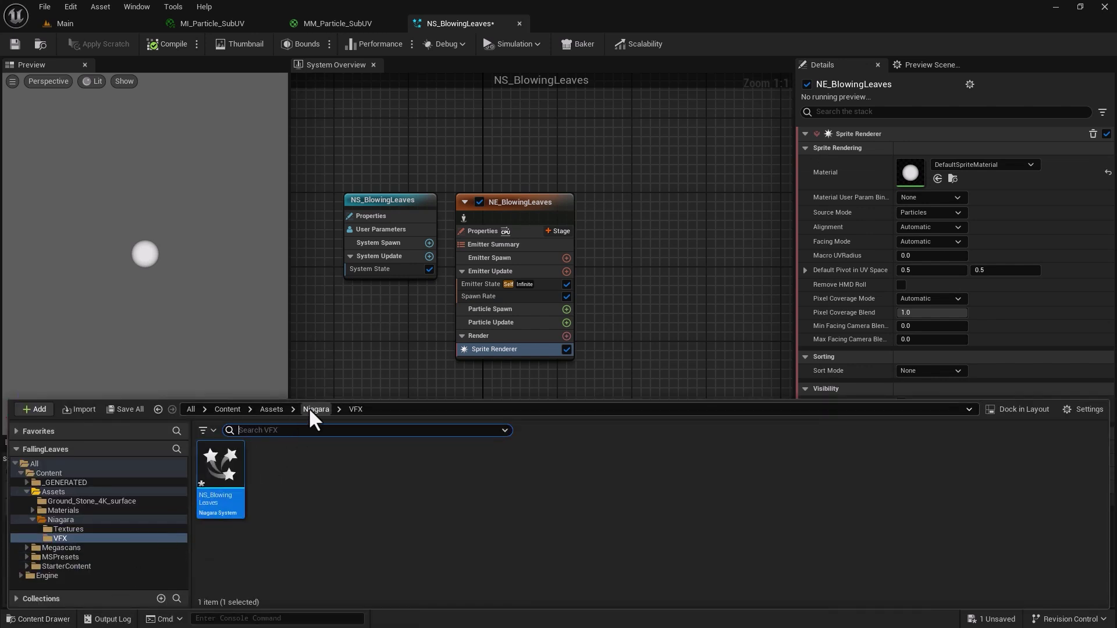
{"action": "left_click", "coordinate": [329, 478]}
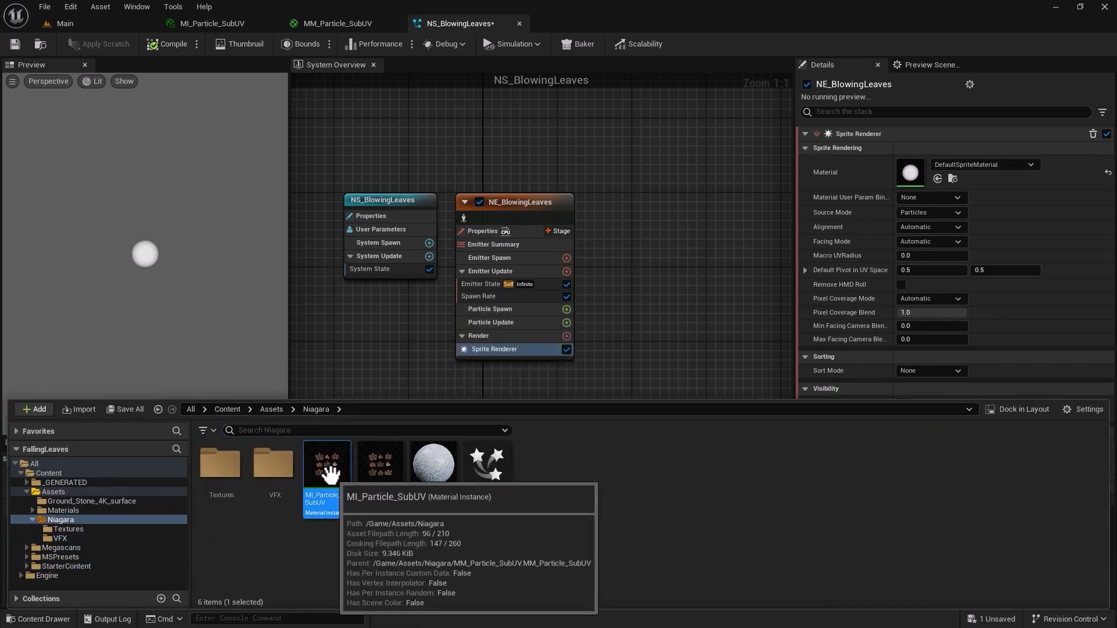
{"action": "left_click", "coordinate": [934, 177]}
{"action": "left_click", "coordinate": [47, 619]}
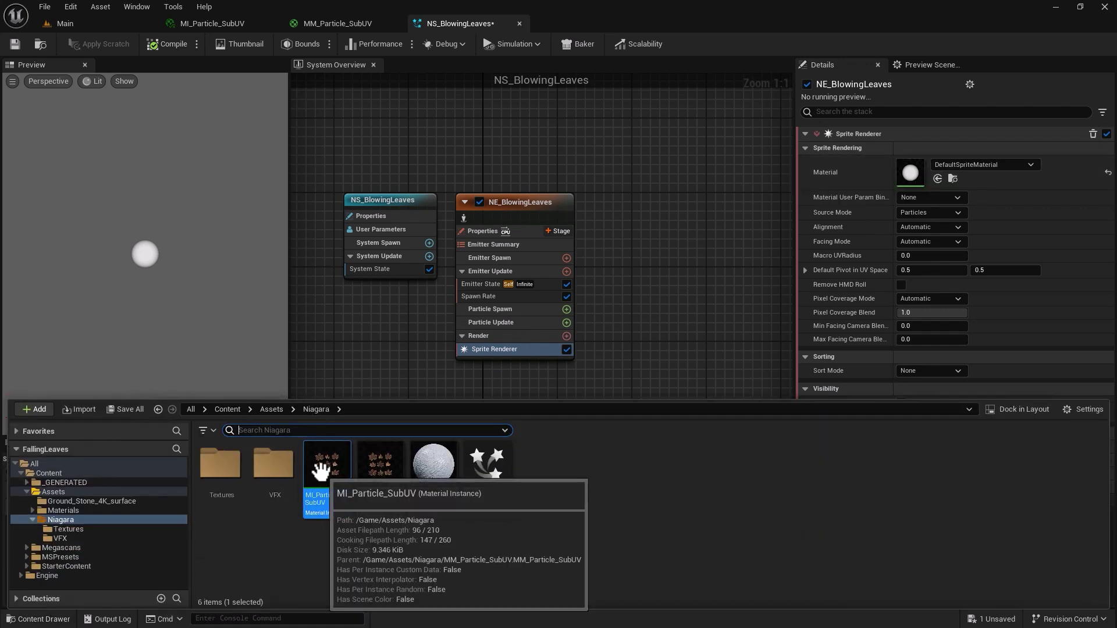
{"action": "left_click_drag", "start_coordinate": [321, 470], "coordinate": [911, 173]}
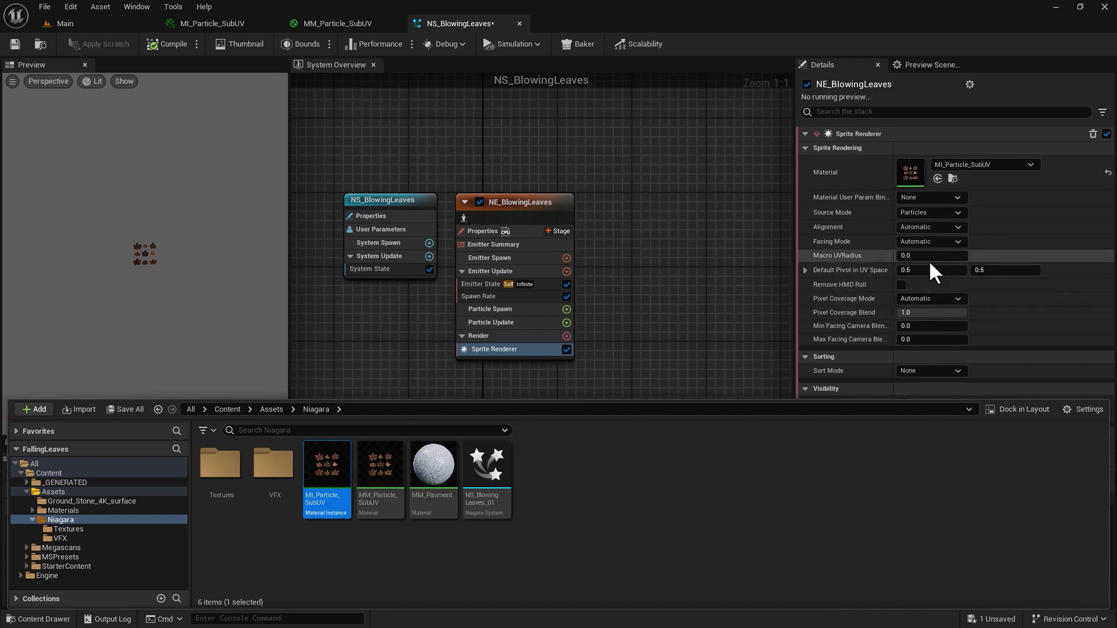
{"action": "left_click", "coordinate": [681, 324]}
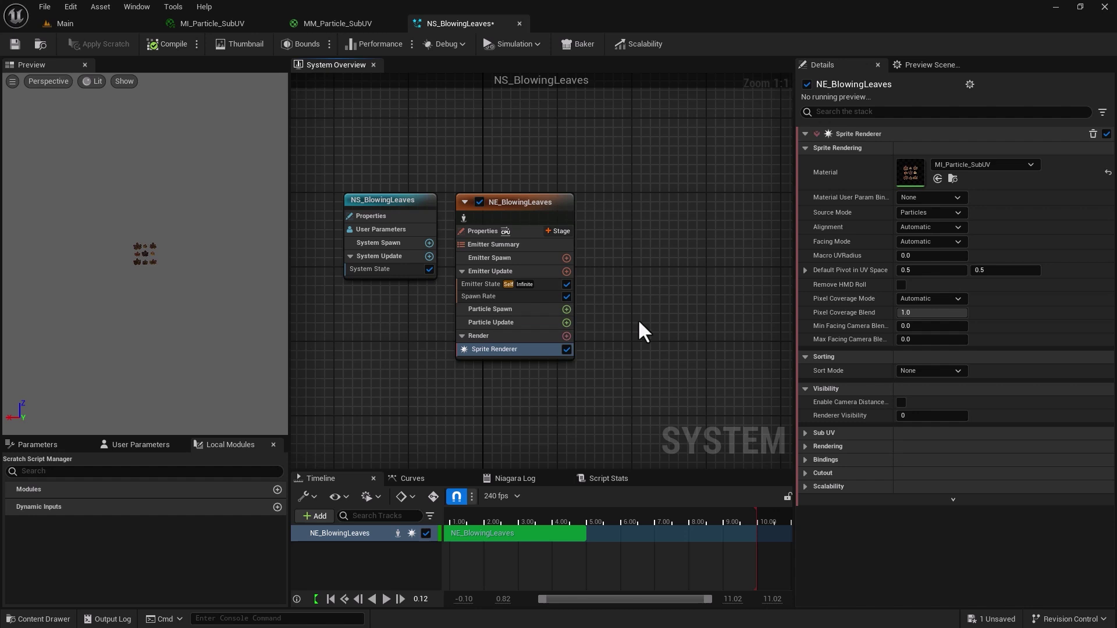
- Set the Sprite Renderer's Alignment to Custom Alignment and its Facing Mode to Custom Facing Vector
{"action": "left_click", "coordinate": [904, 228]}
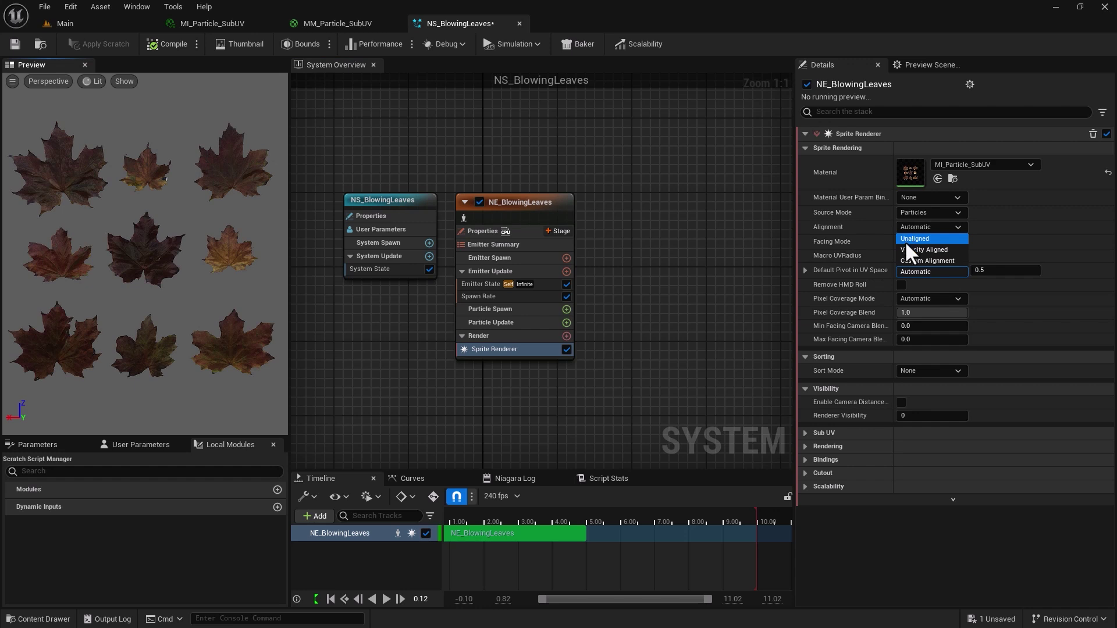
{"action": "left_click", "coordinate": [906, 262]}
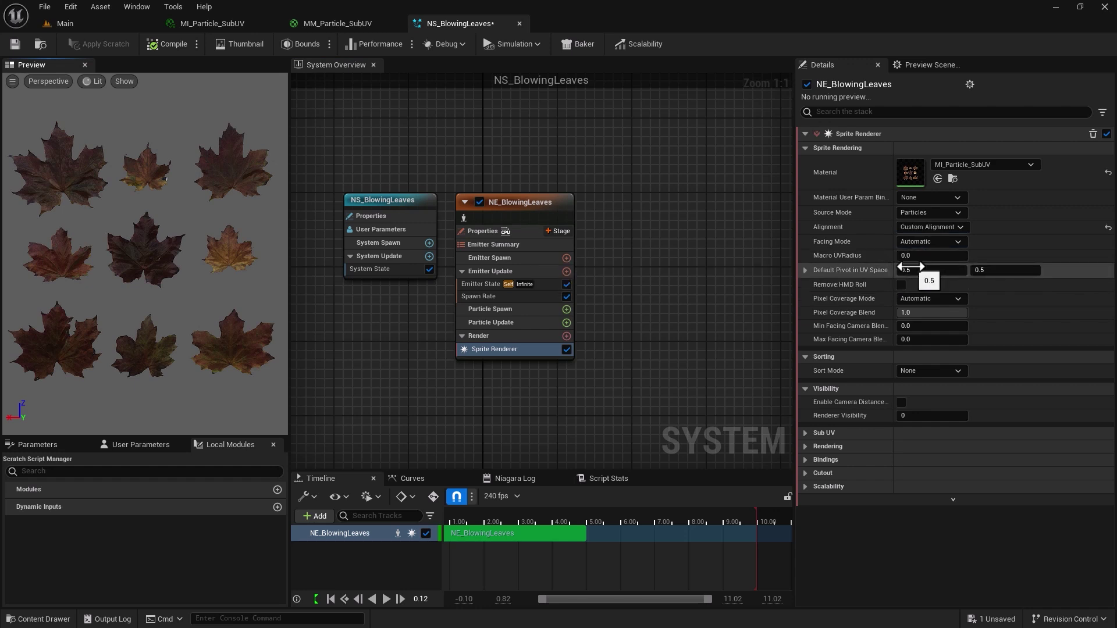
{"action": "left_click", "coordinate": [935, 243]}
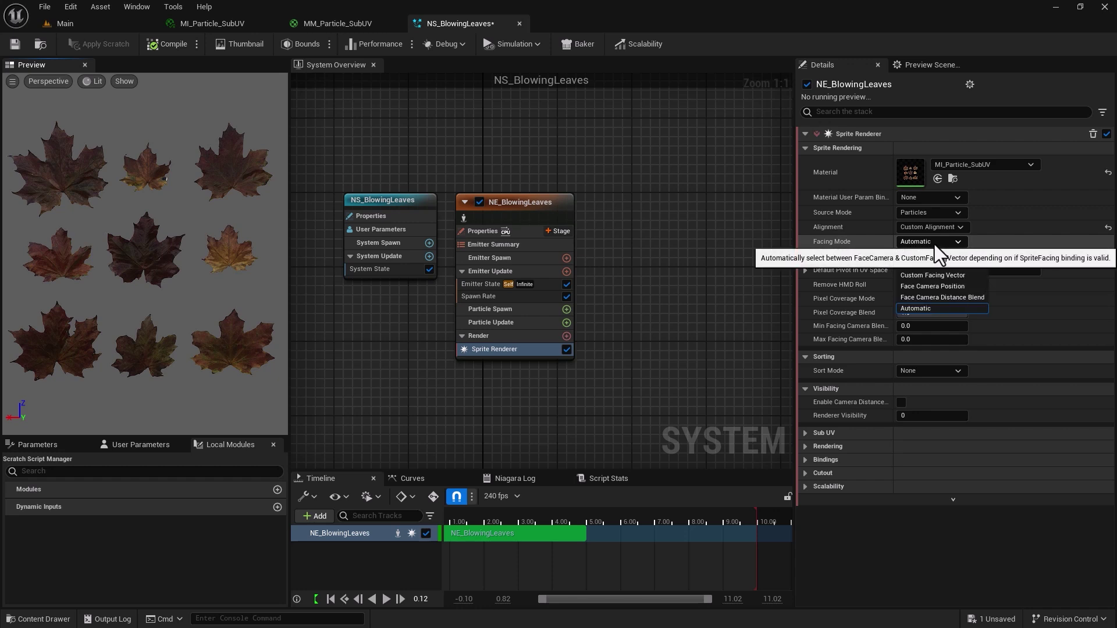
{"action": "left_click", "coordinate": [918, 275]}
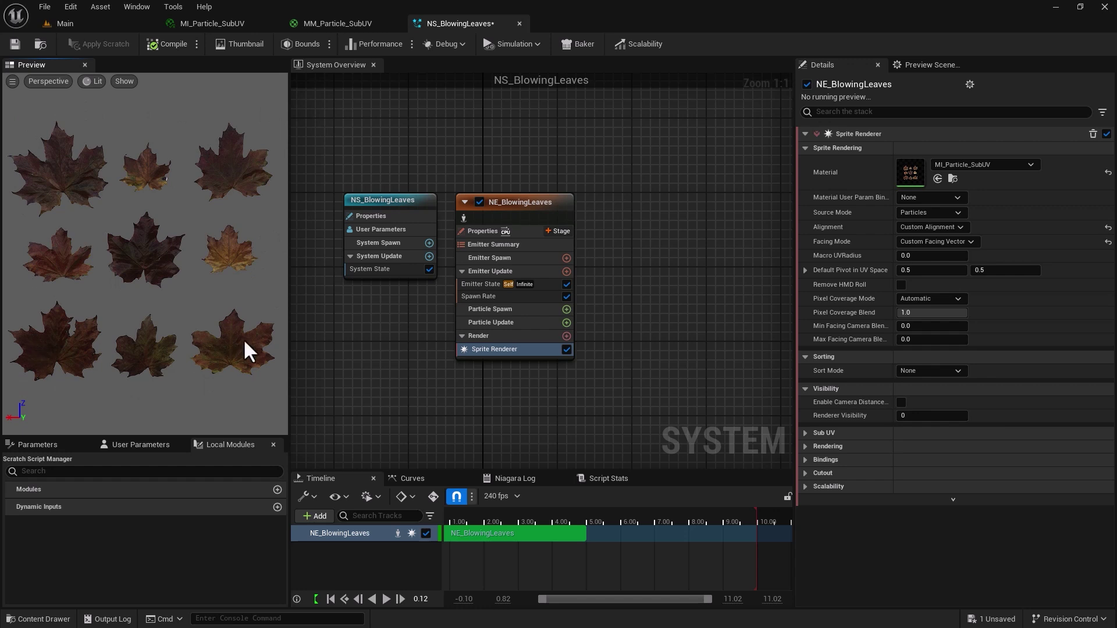
- Set the Sprite Renderer's Sub UV Sub Image Size to 3 by 3
{"action": "left_click", "coordinate": [805, 434]}
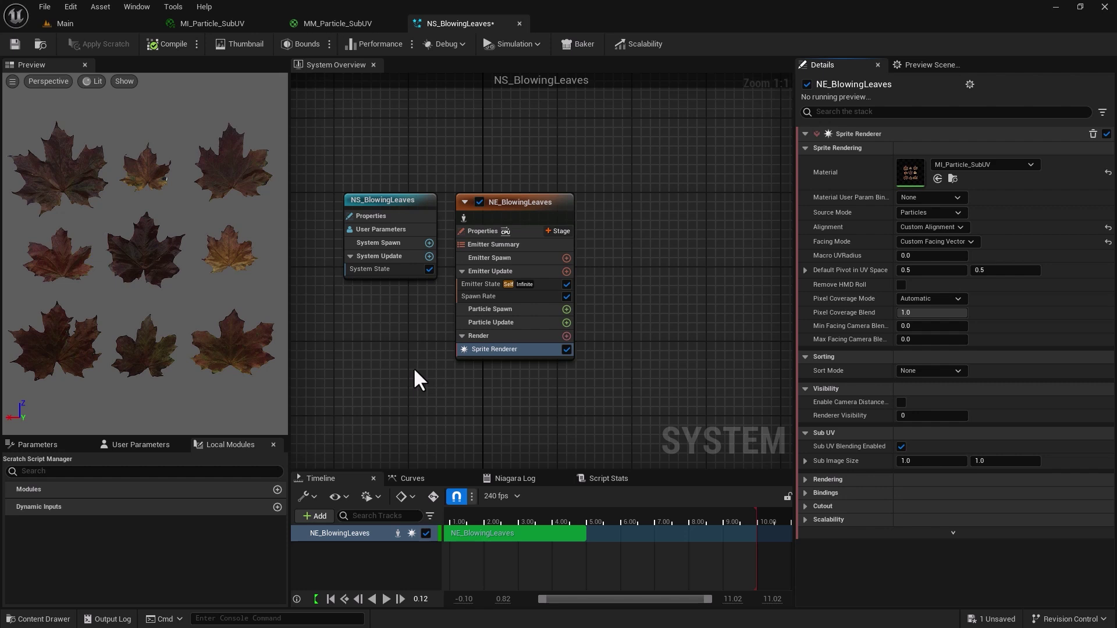
{"action": "left_click", "coordinate": [906, 463]}
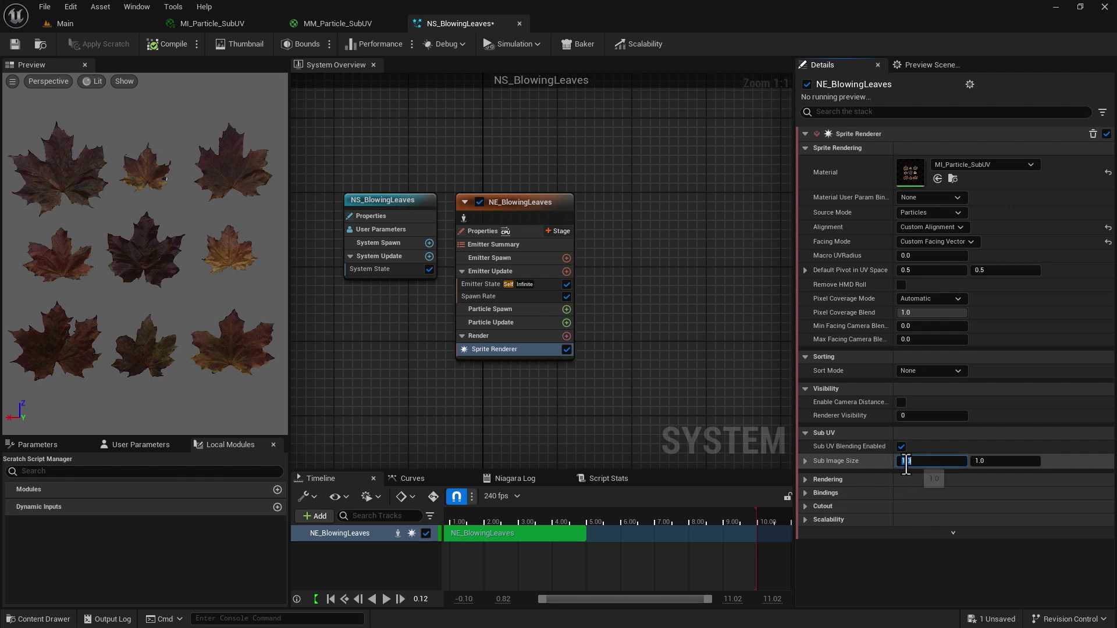
{"action": "type", "text": "3"}
{"action": "key", "text": "Return"}
{"action": "left_click", "coordinate": [982, 465]}
{"action": "type", "text": "3"}
{"action": "key", "text": "Return"}
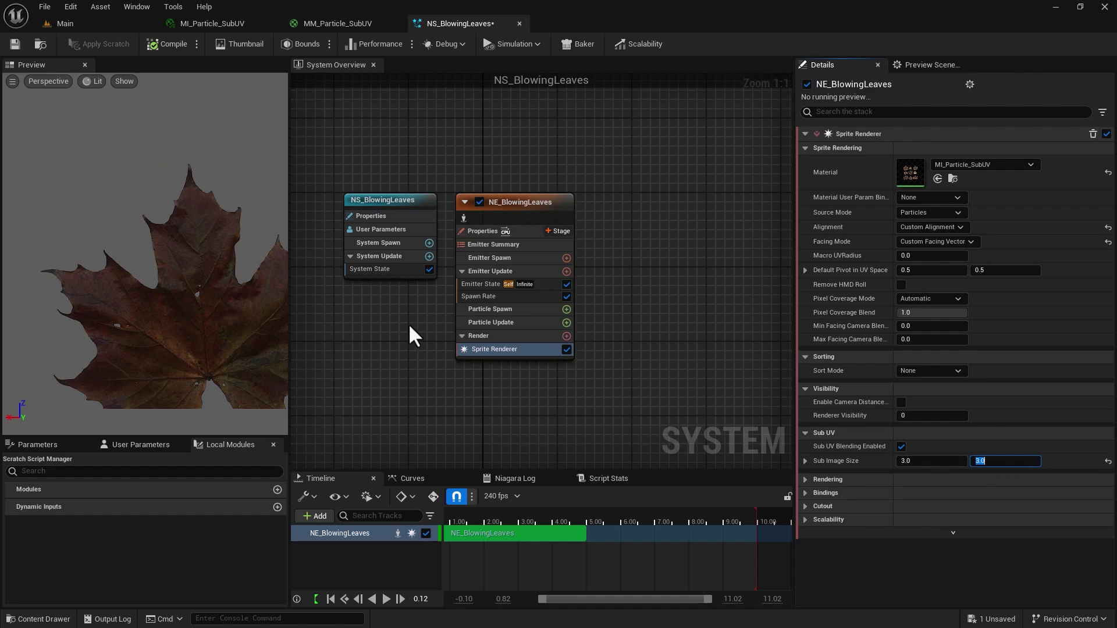
{"action": "left_click", "coordinate": [475, 285]}
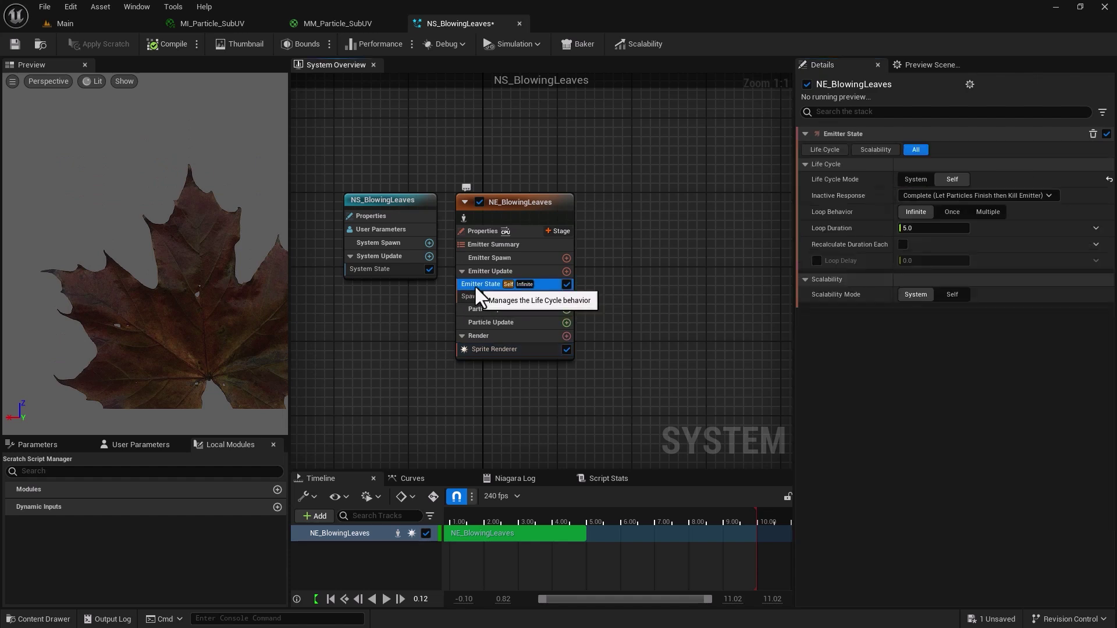
{"action": "left_click", "coordinate": [485, 348]}
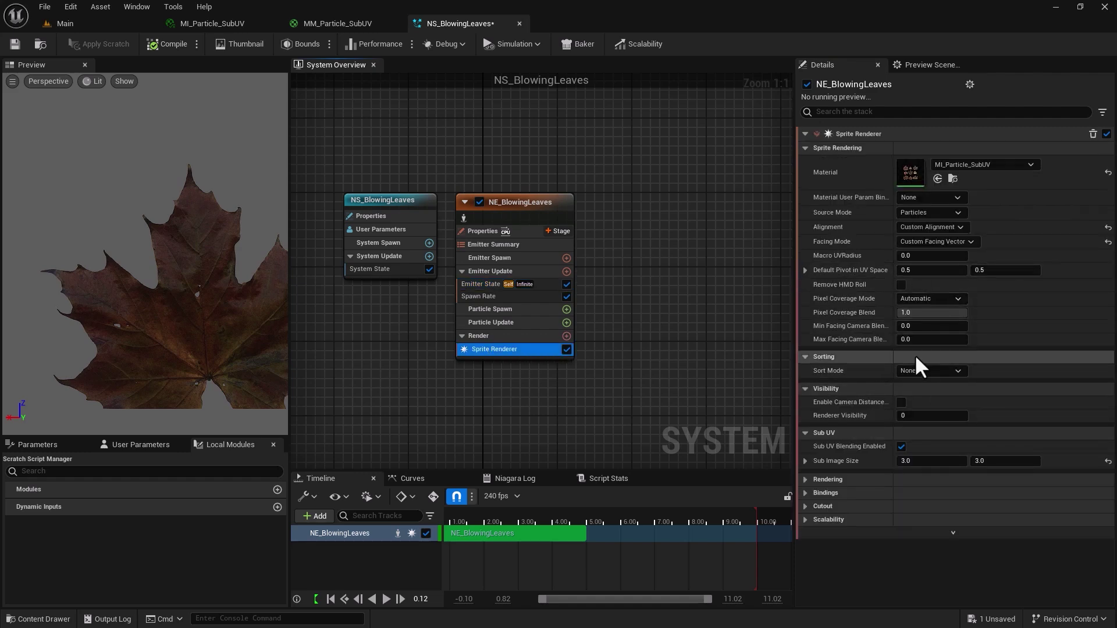
- Add an Initialize Particle module to the Particle Spawn stage of NE_BlowingLeaves
{"action": "left_click", "coordinate": [489, 309]}
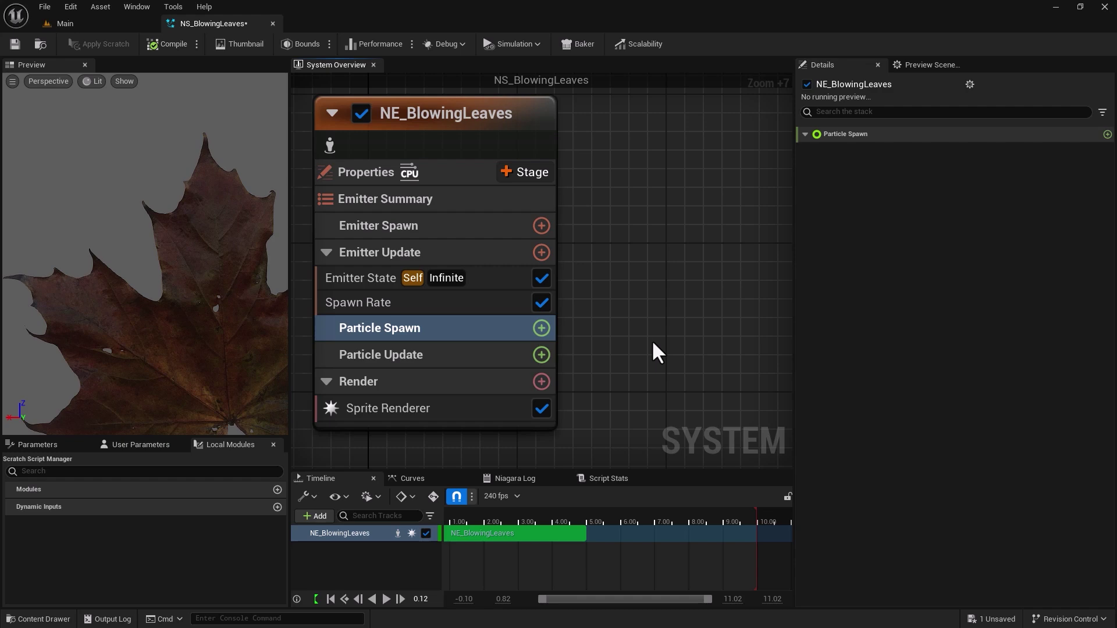
{"action": "left_click", "coordinate": [541, 328]}
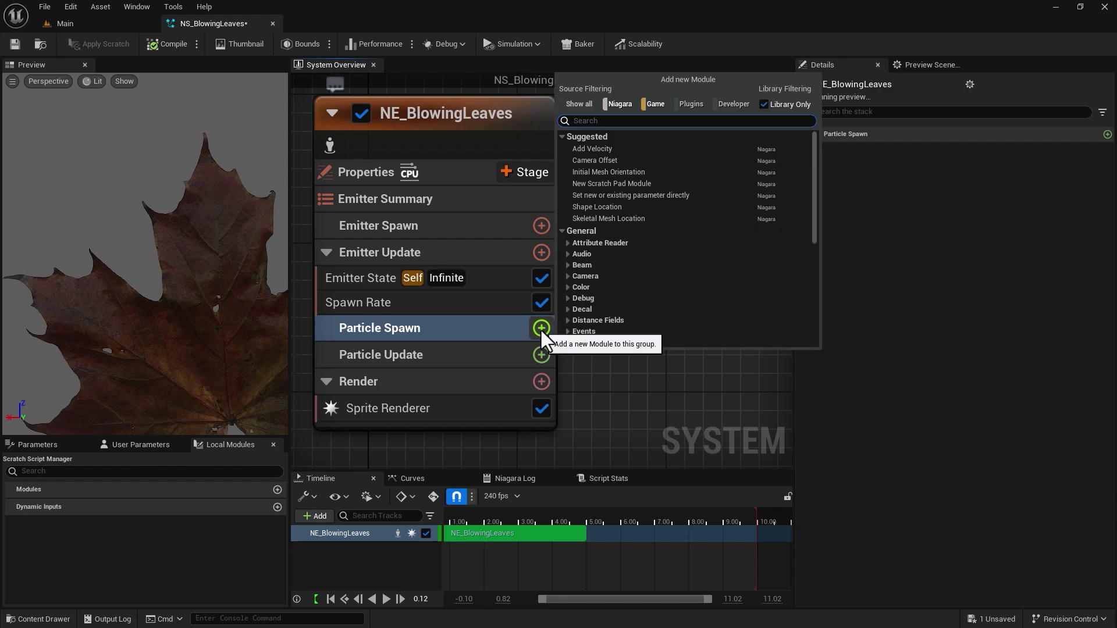
{"action": "type", "text": "initi"}
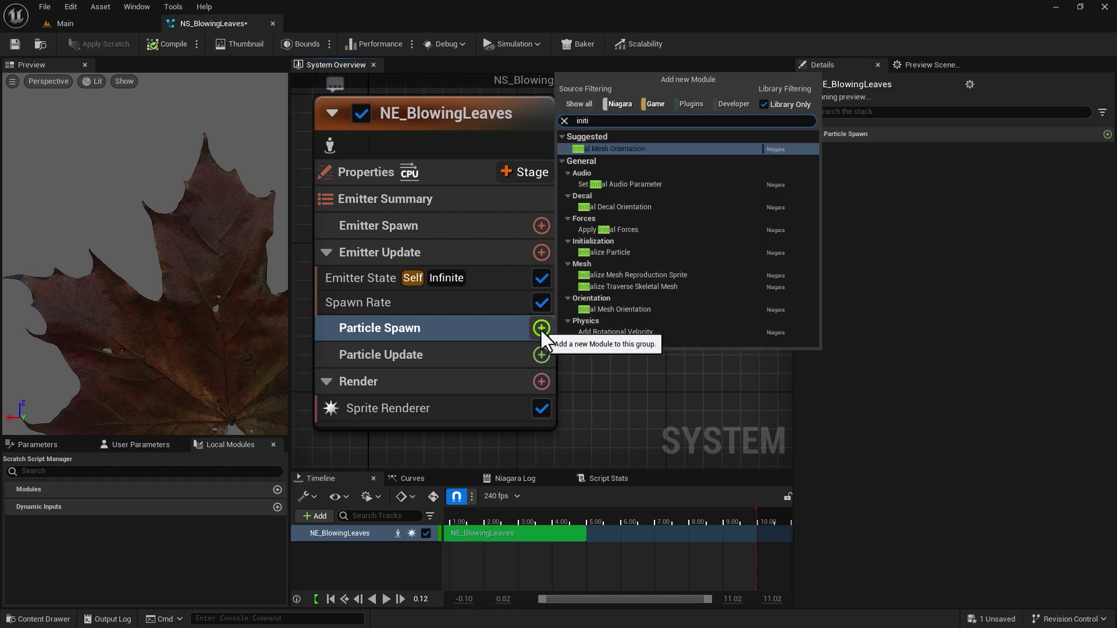
{"action": "left_click", "coordinate": [597, 252]}
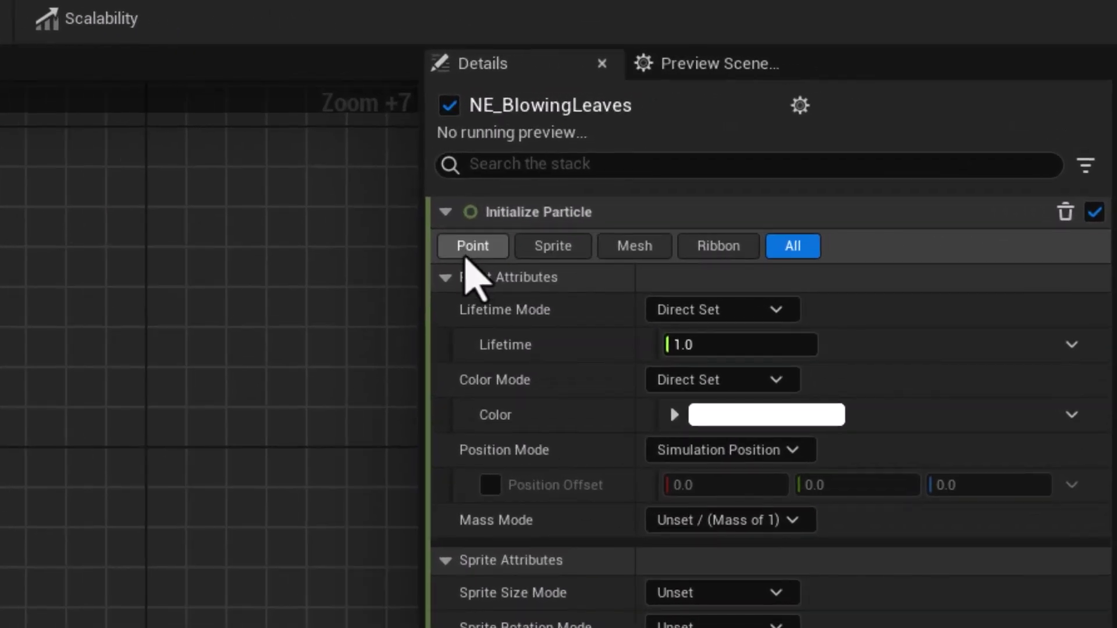
- Review the Point, Sprite, Mesh and Ribbon attribute groups of the Initialize Particle module
{"action": "left_click", "coordinate": [466, 251]}
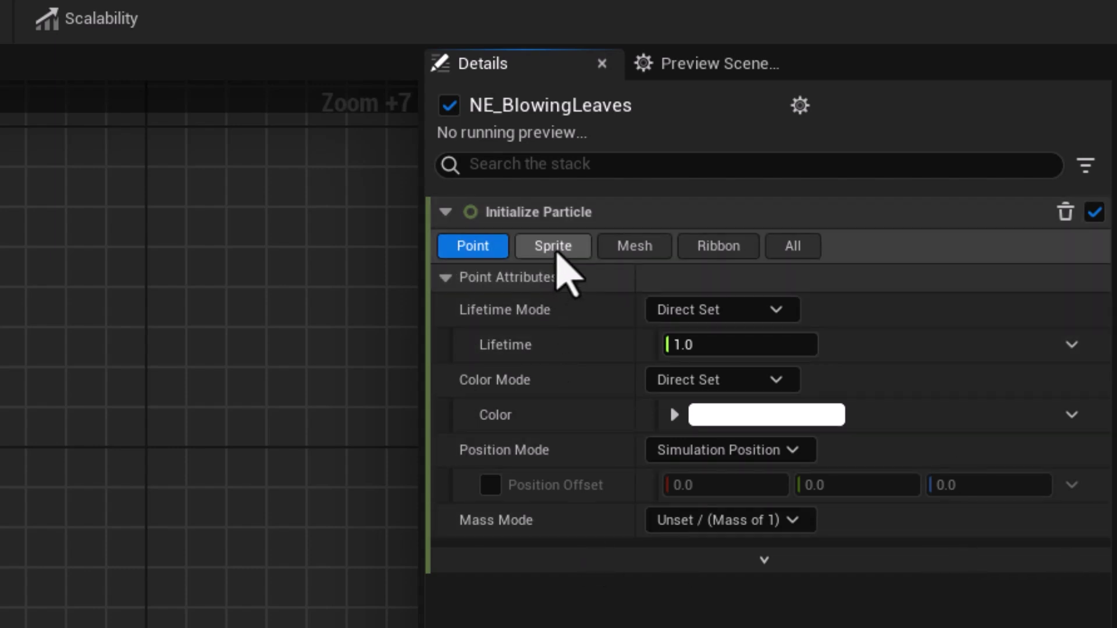
{"action": "left_click", "coordinate": [556, 251]}
{"action": "left_click", "coordinate": [648, 253]}
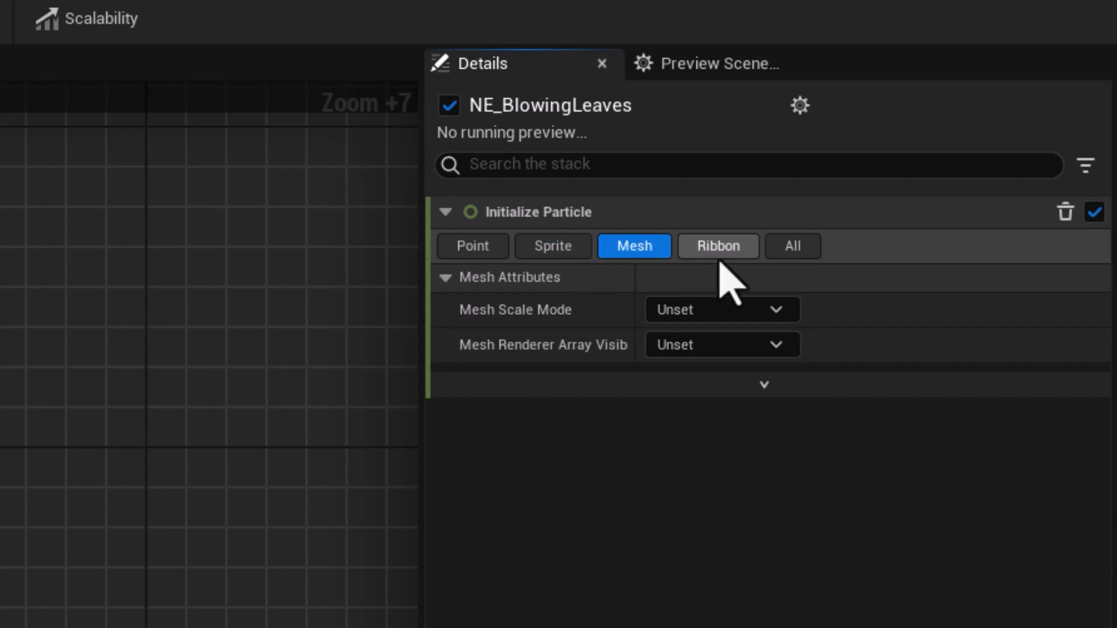
{"action": "left_click", "coordinate": [719, 254]}
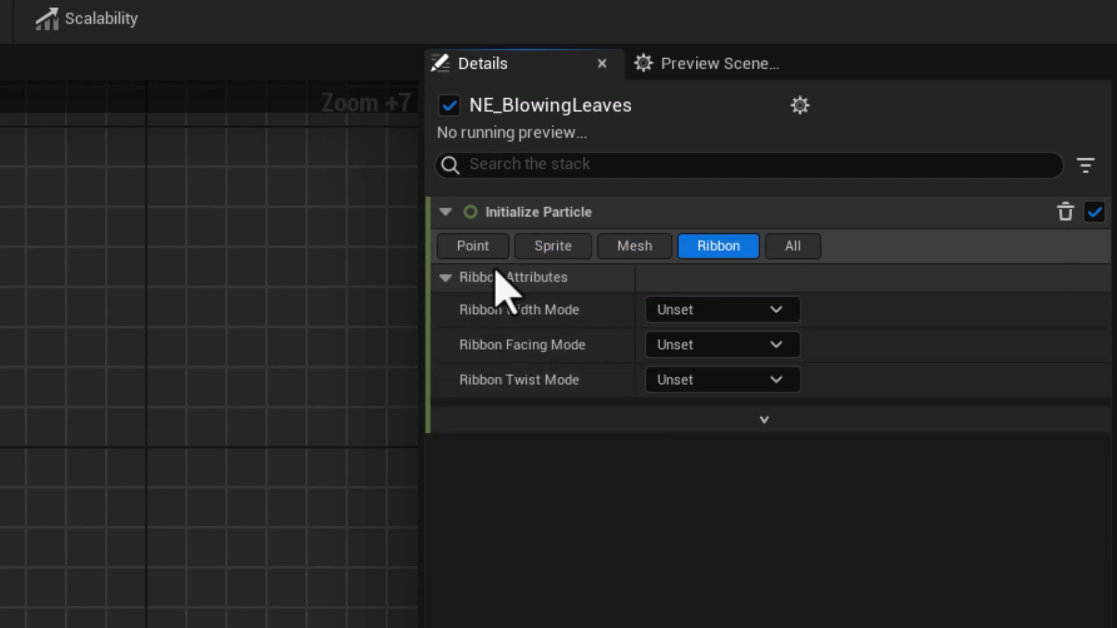
{"action": "left_click", "coordinate": [489, 244]}
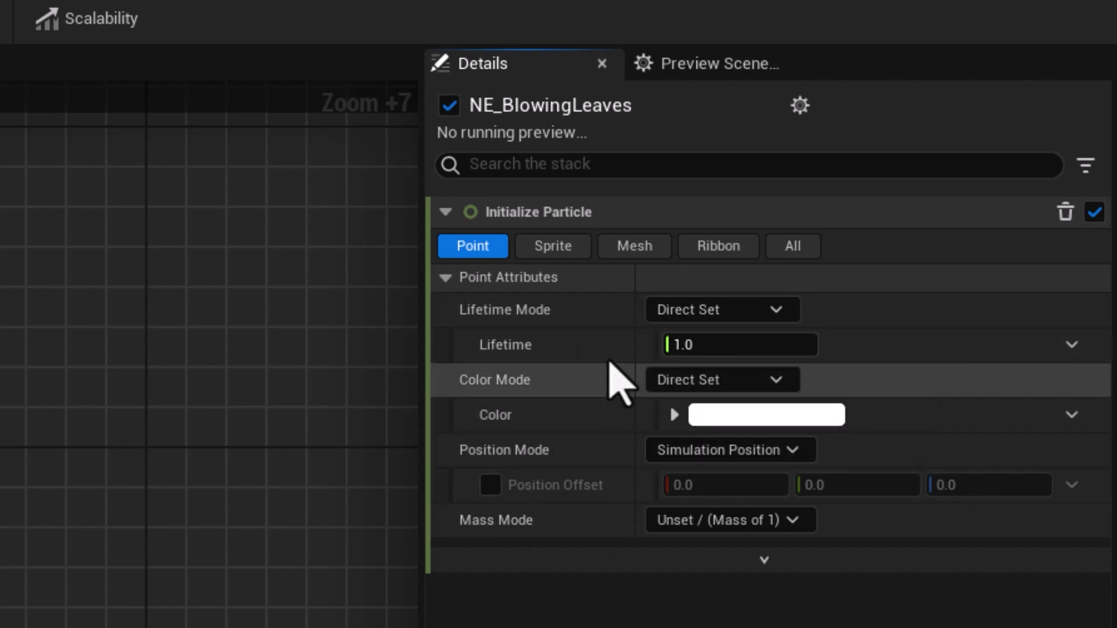
{"action": "left_click", "coordinate": [553, 245]}
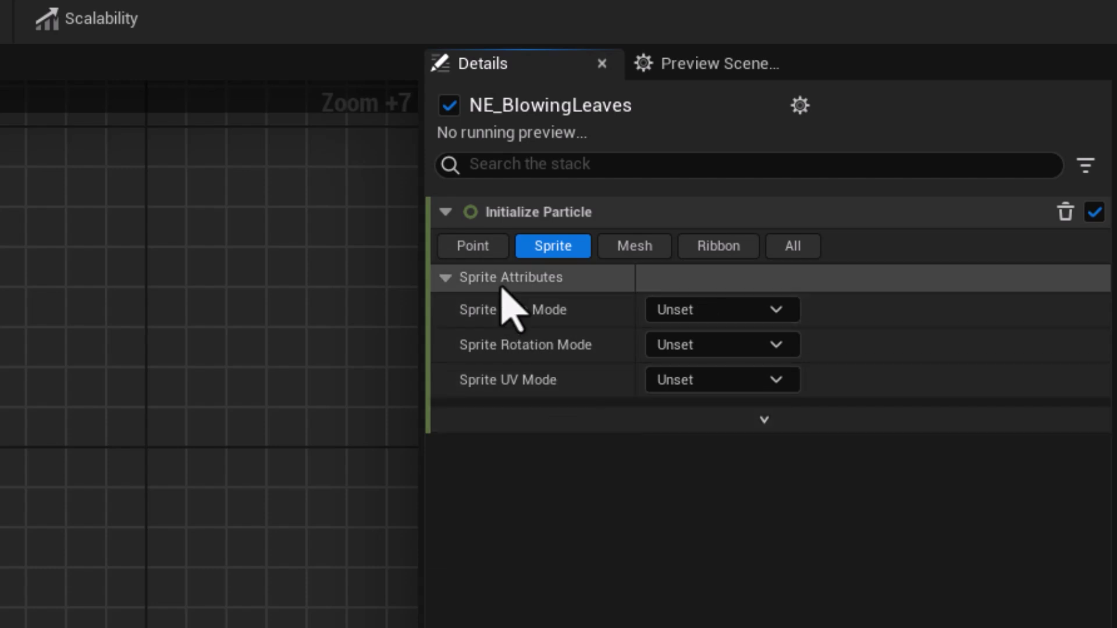
- Set the particle Lifetime to 250 in the Point Attributes of Initialize Particle
{"action": "left_click", "coordinate": [473, 245]}
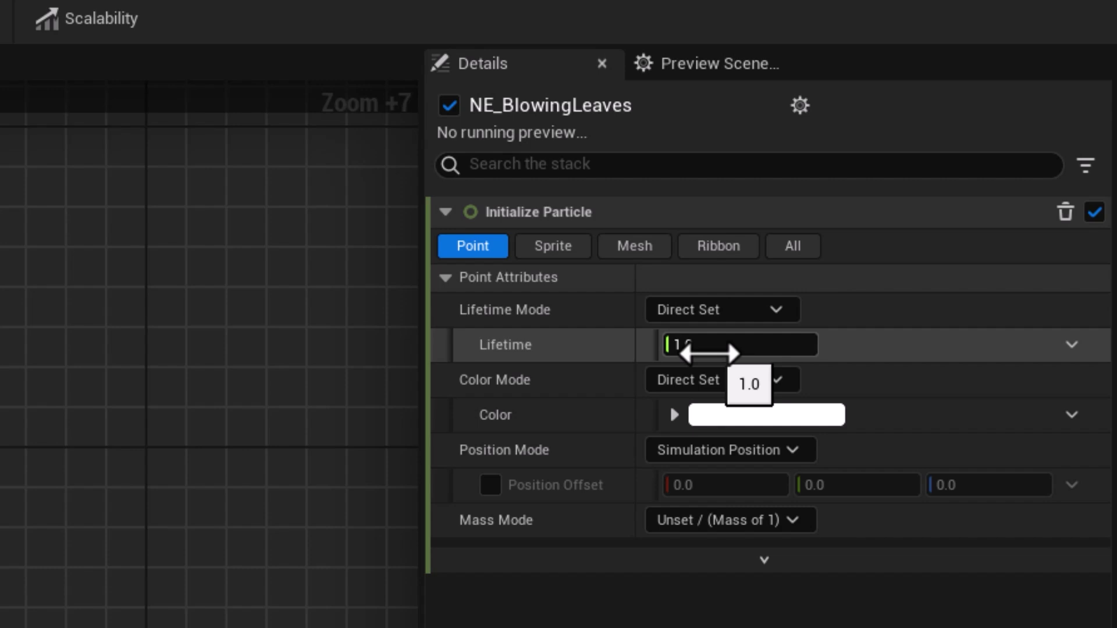
{"action": "left_click", "coordinate": [708, 353]}
{"action": "type", "text": "2"}
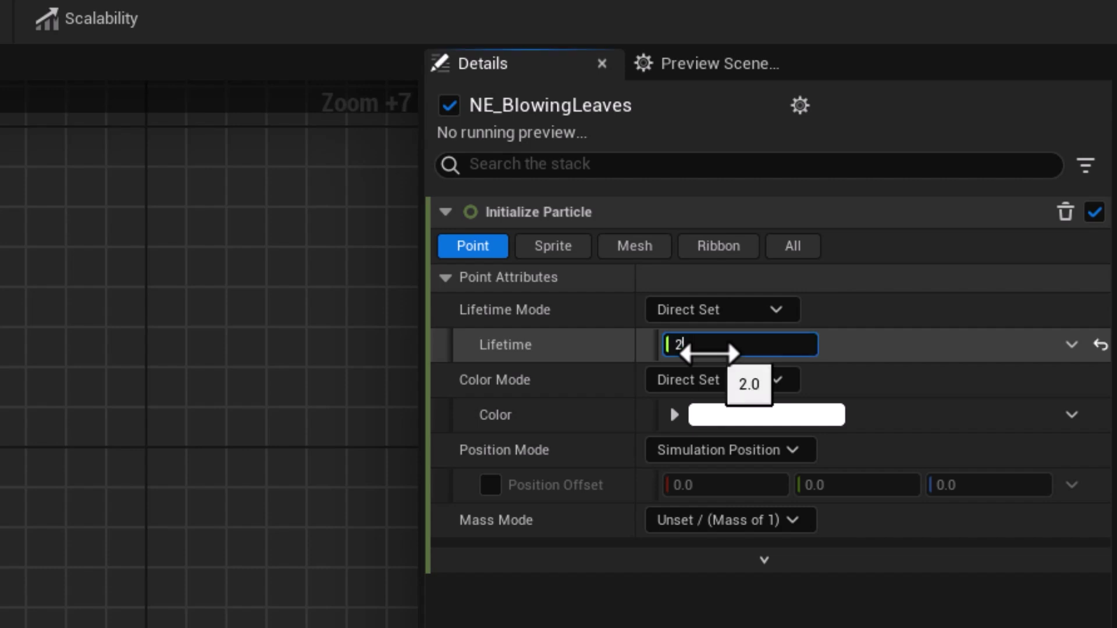
{"action": "type", "text": "50"}
{"action": "key", "text": "Return"}
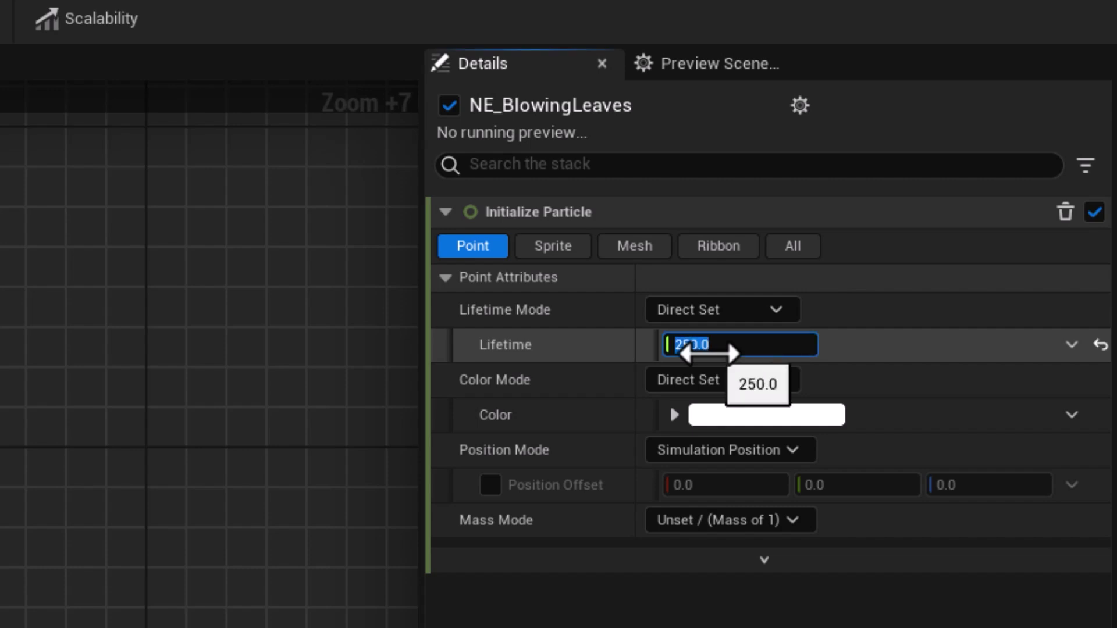
{"action": "left_click", "coordinate": [625, 433]}
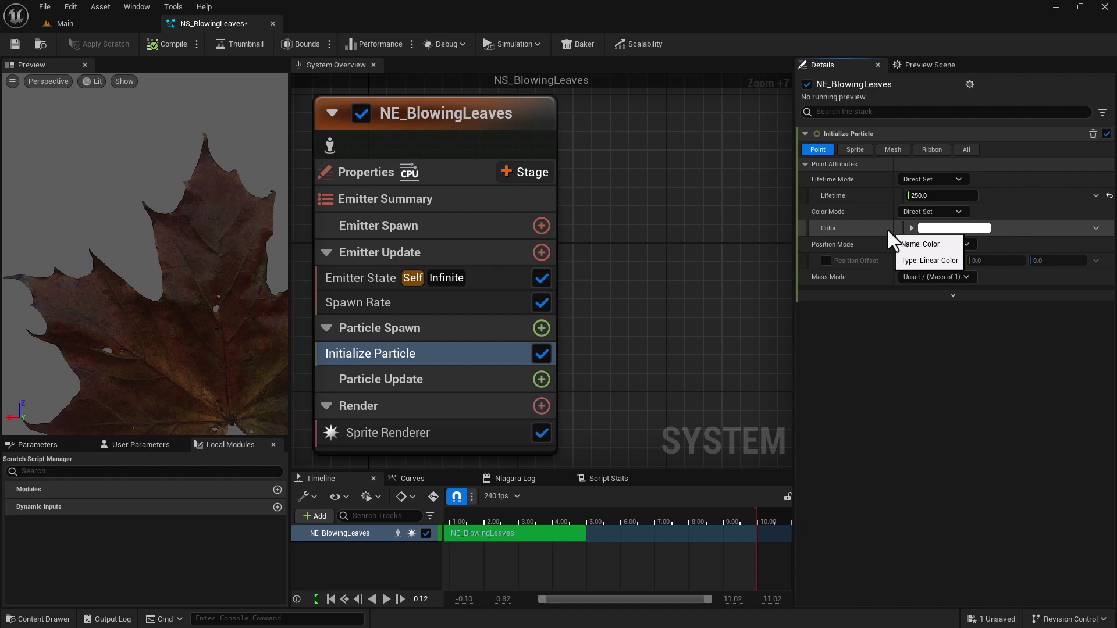
- Set Initialize Particle's Mass Mode to Random with a Mass Max of 1.5
{"action": "left_click", "coordinate": [951, 298]}
{"action": "left_click", "coordinate": [932, 278]}
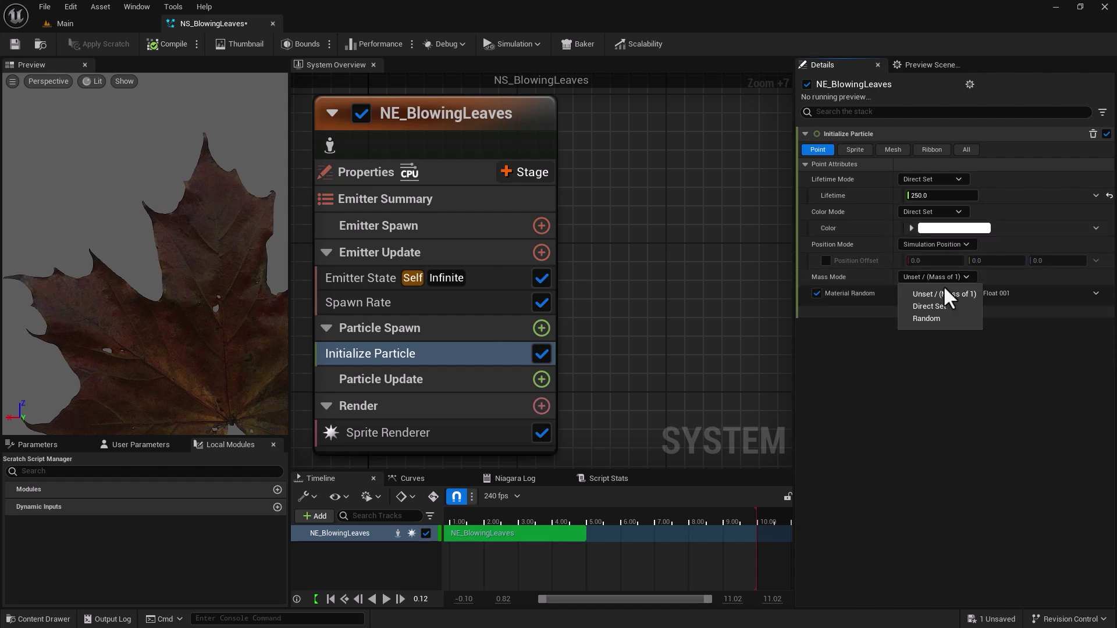
{"action": "left_click", "coordinate": [937, 319]}
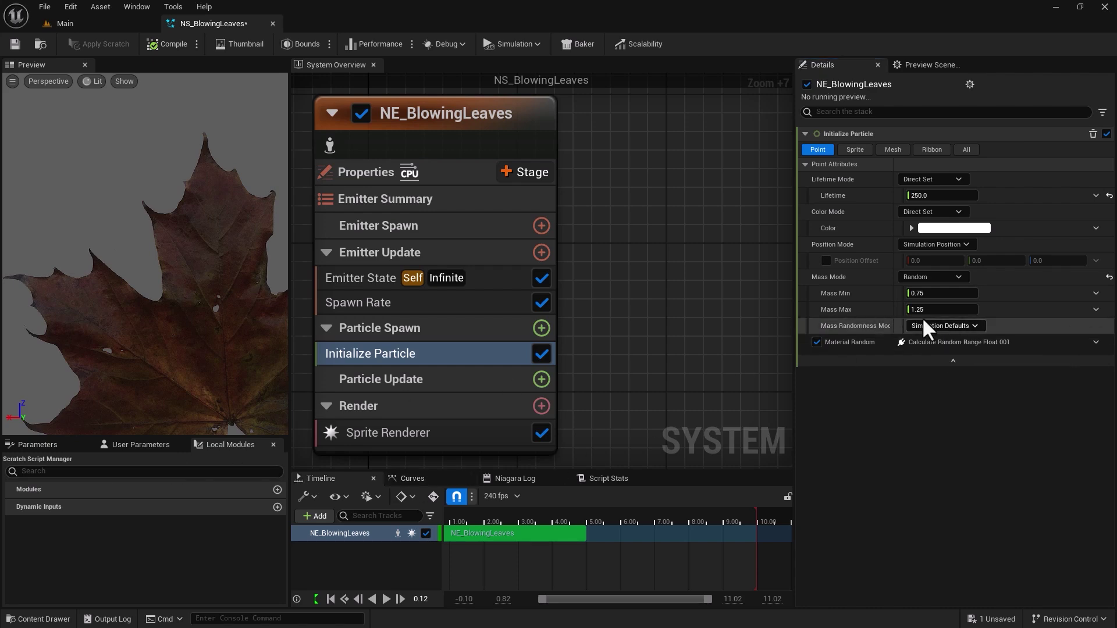
{"action": "left_click", "coordinate": [926, 310]}
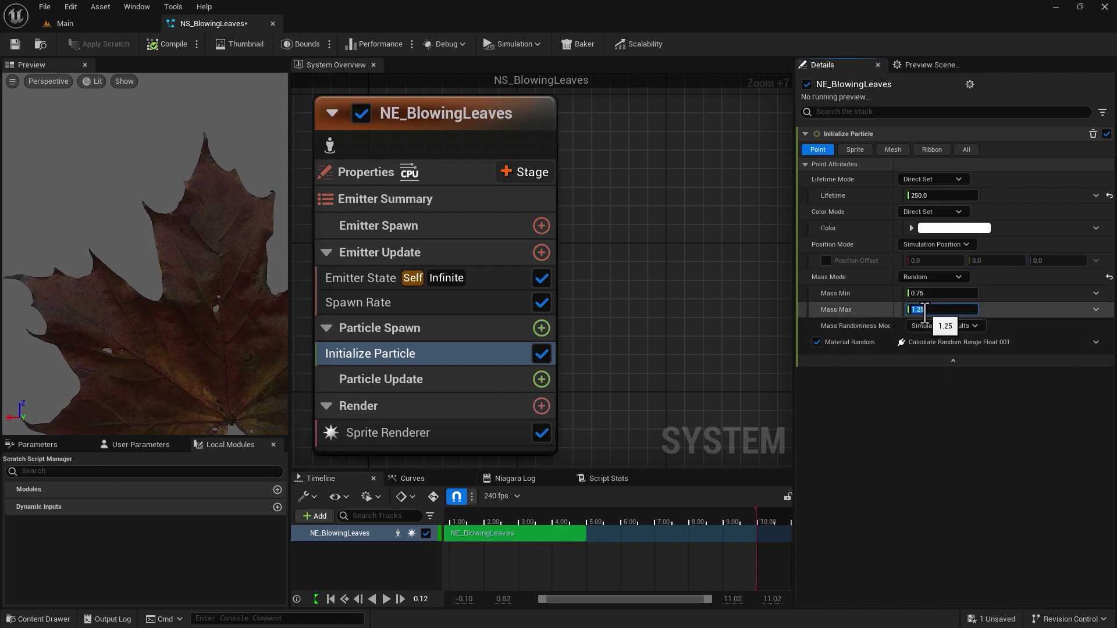
{"action": "type", "text": "1"}
{"action": "key", "text": "Return"}
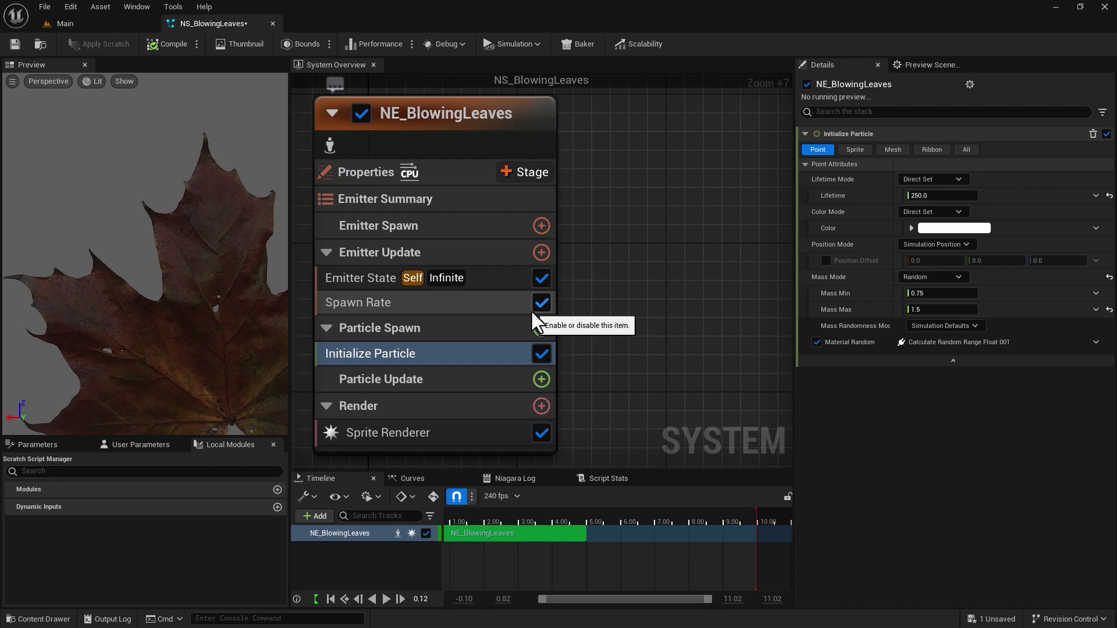
- Add a Shape Location module to the Particle Spawn stage, using Sphere as its Shape Primitive
{"action": "left_click", "coordinate": [541, 328]}
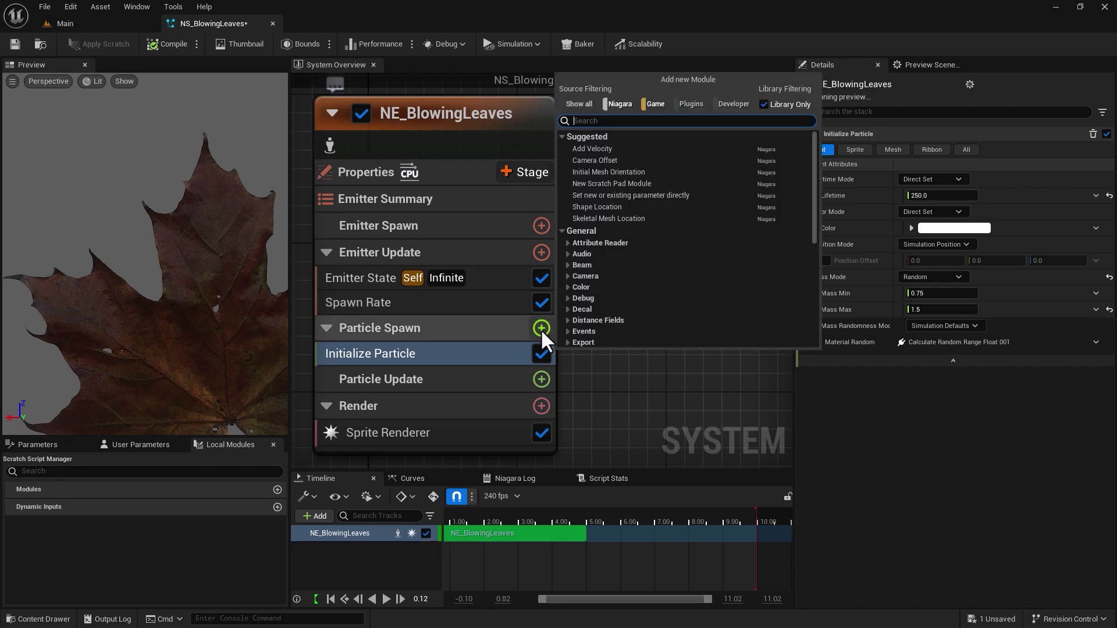
{"action": "type", "text": "shape"}
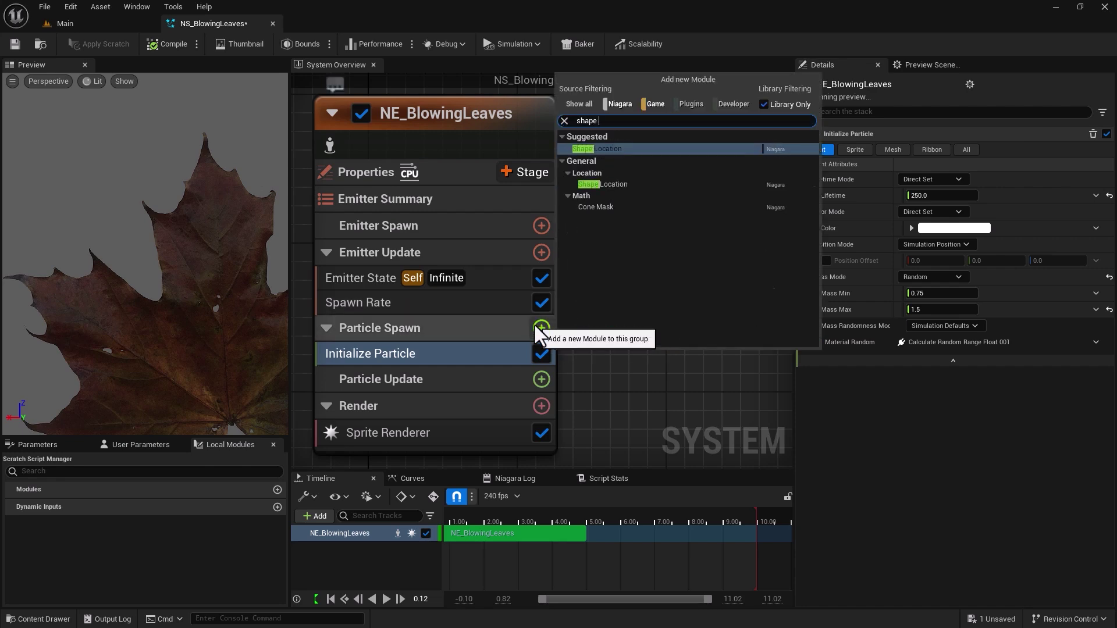
{"action": "type", "text": " location"}
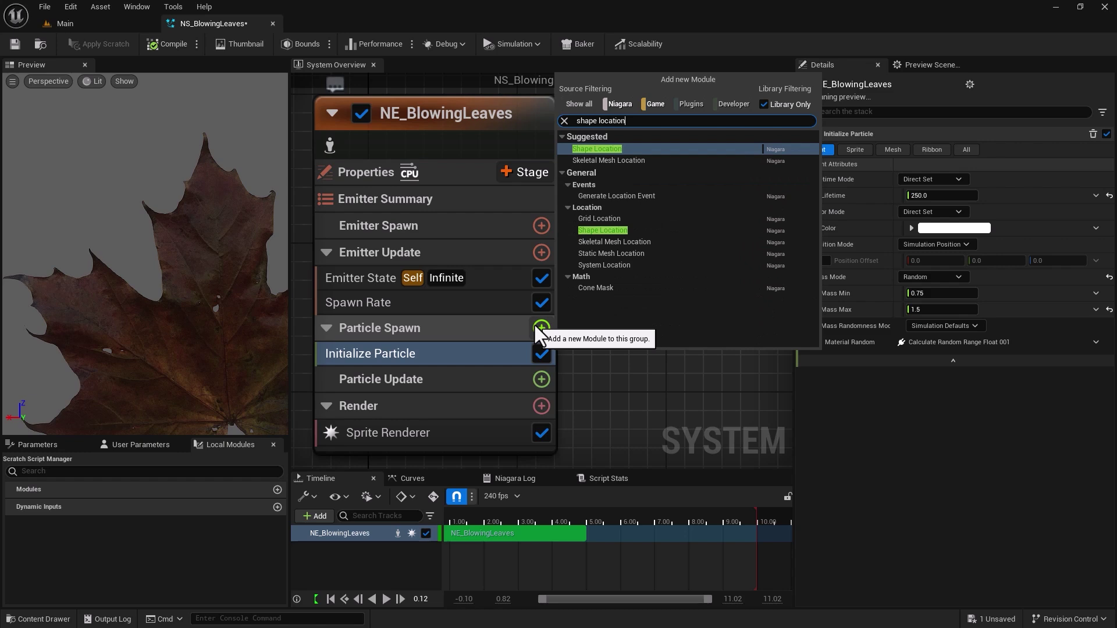
{"action": "key", "text": "Return"}
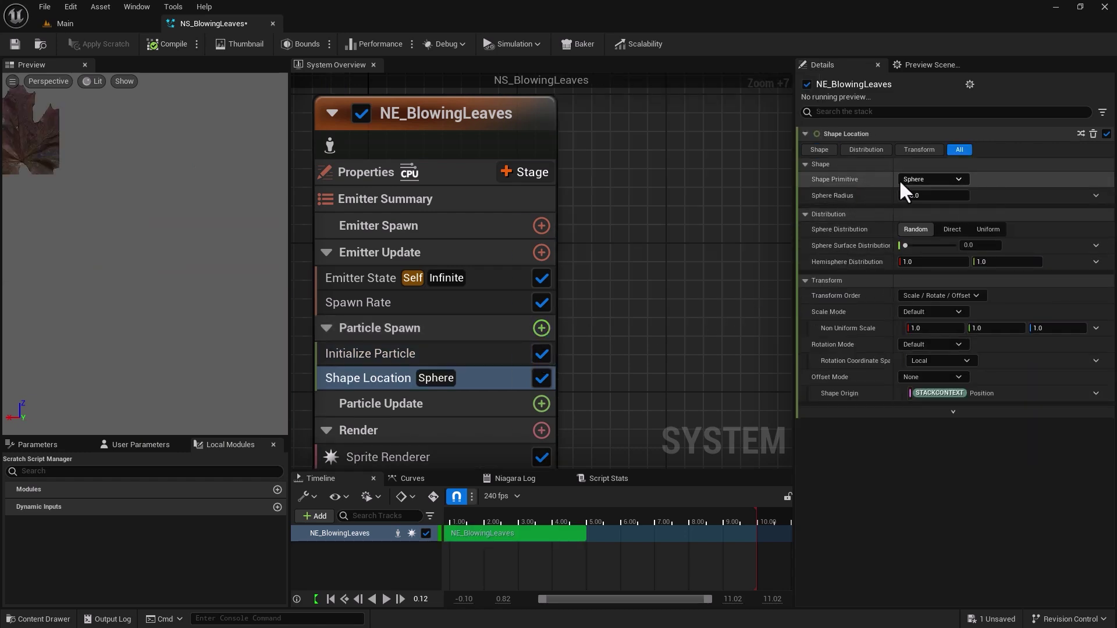
{"action": "left_click", "coordinate": [937, 182]}
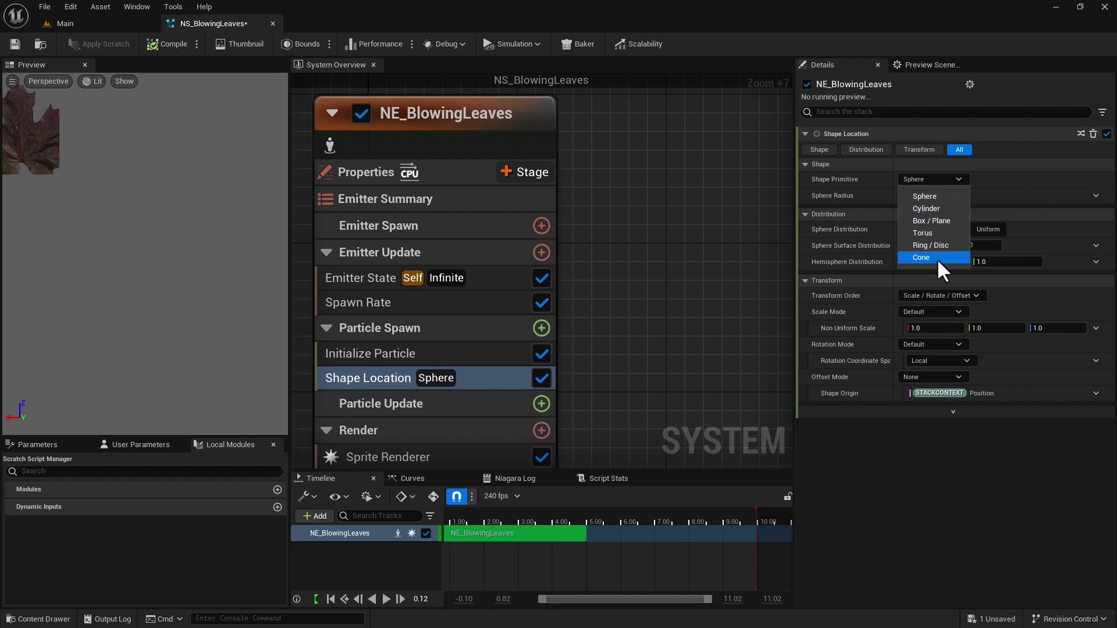
{"action": "left_click", "coordinate": [924, 196]}
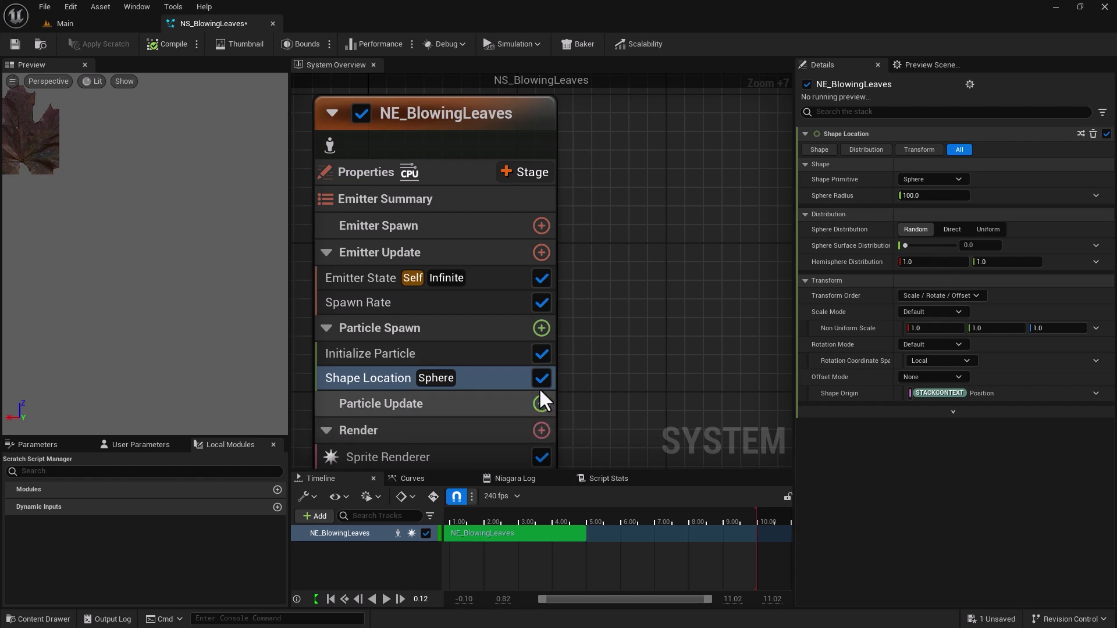
{"action": "left_click", "coordinate": [541, 329]}
{"action": "type", "text": "sphere"}
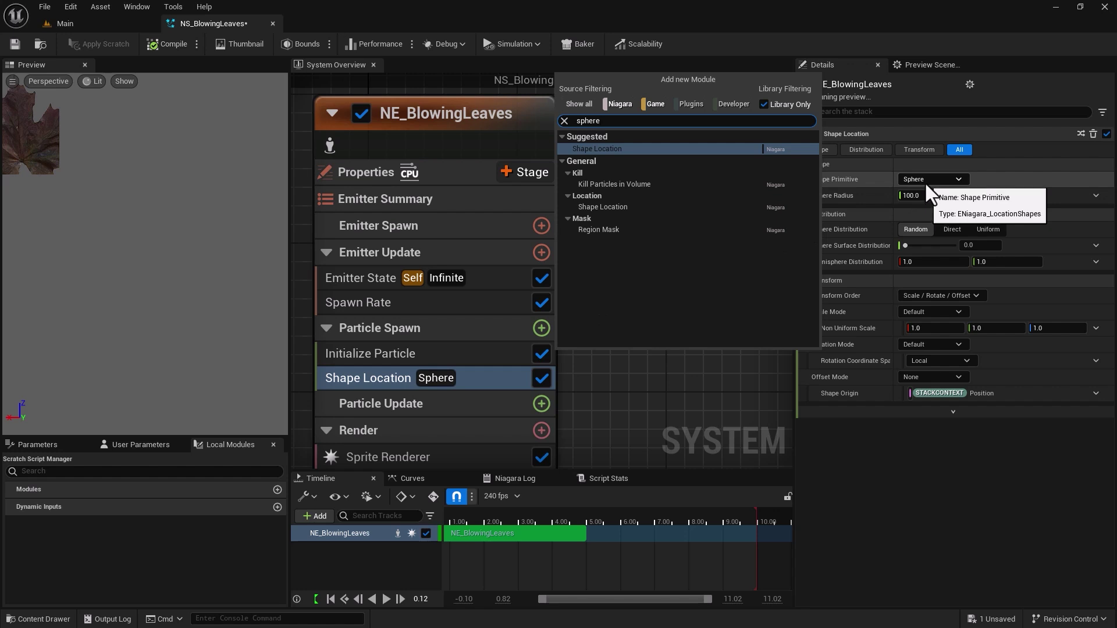
{"action": "left_click", "coordinate": [719, 393]}
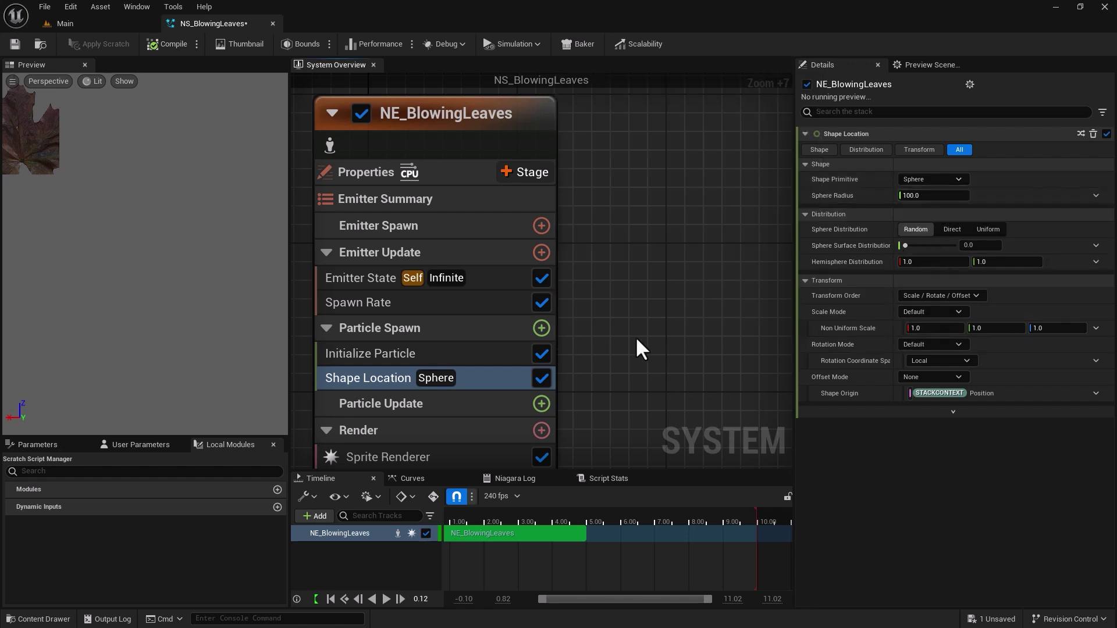
- Set the Shape Location's Sphere Radius to 300 and play the simulation briefly to preview how the leaves spread
{"action": "left_click", "coordinate": [925, 196]}
{"action": "type", "text": "300"}
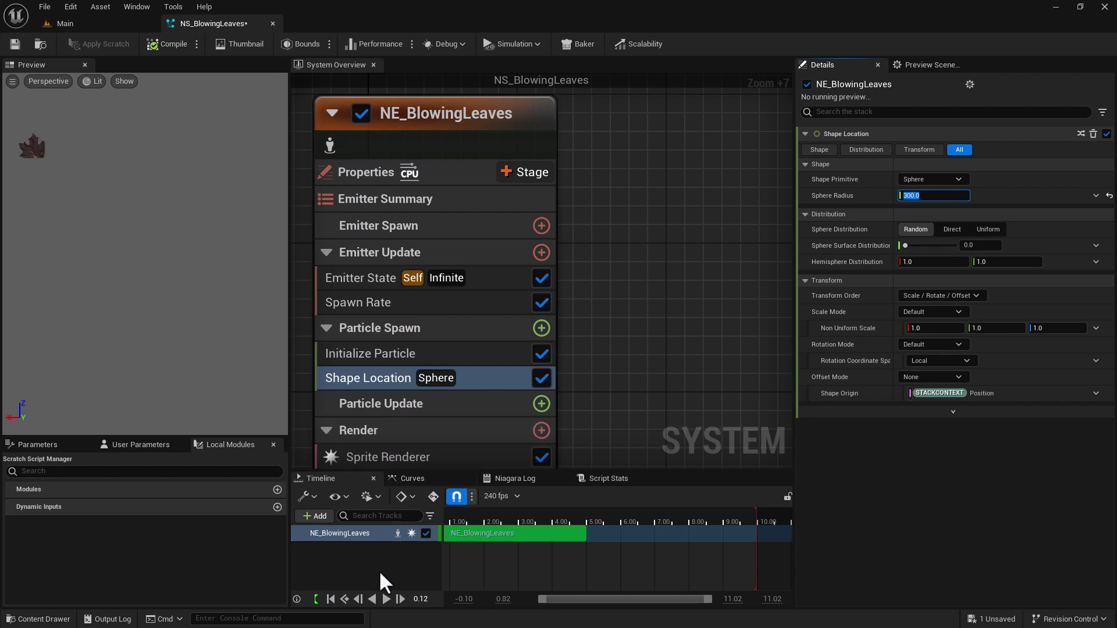
{"action": "left_click", "coordinate": [386, 599]}
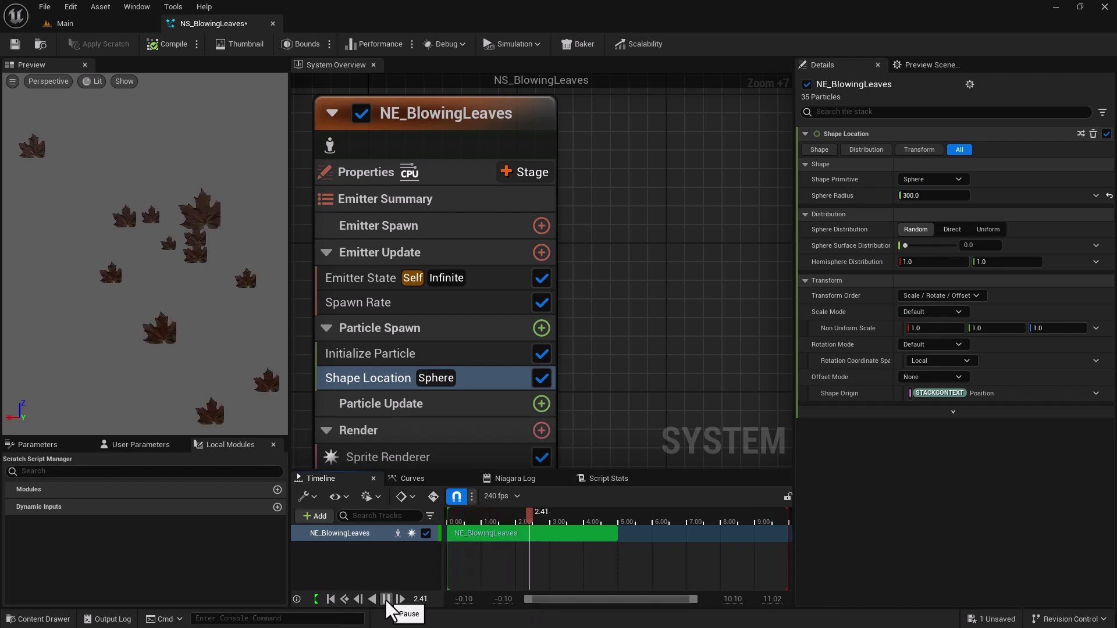
{"action": "left_click", "coordinate": [386, 599]}
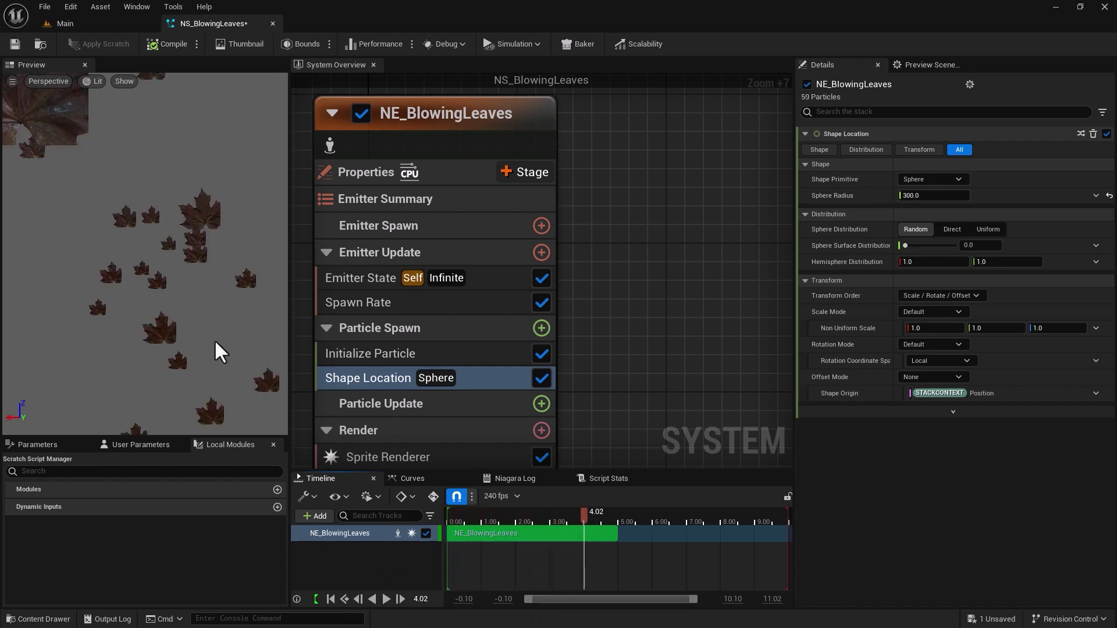
{"action": "scroll", "coordinate": [191, 300], "scroll_direction": "down", "scroll_amount": 4}
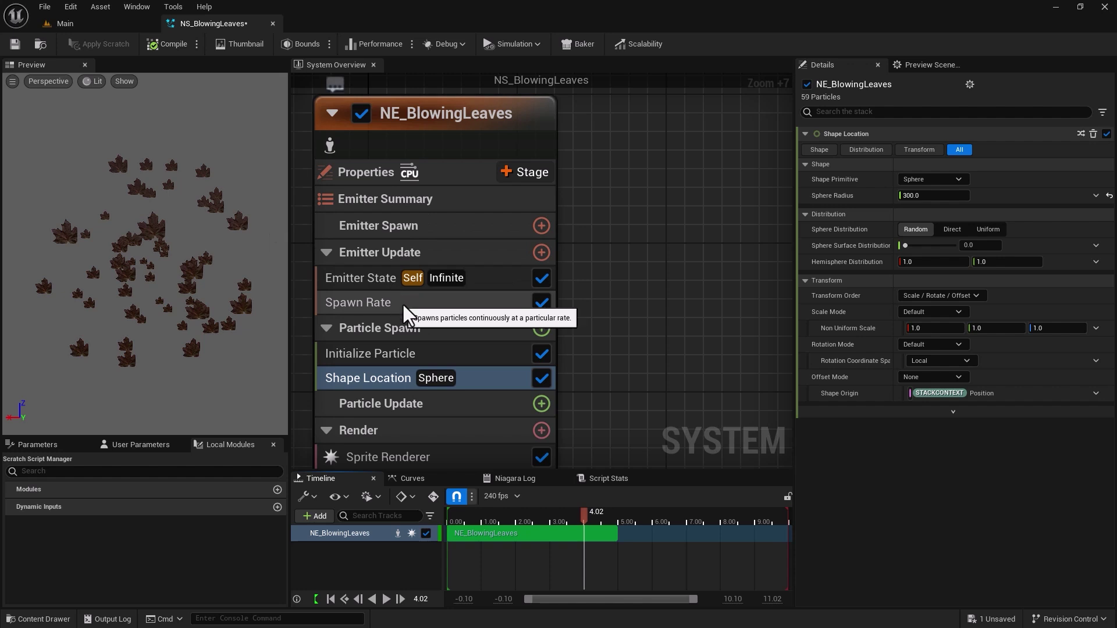
{"action": "scroll", "coordinate": [605, 361], "scroll_direction": "down", "scroll_amount": 1}
{"action": "right_click_drag", "start_coordinate": [611, 361], "coordinate": [613, 309]}
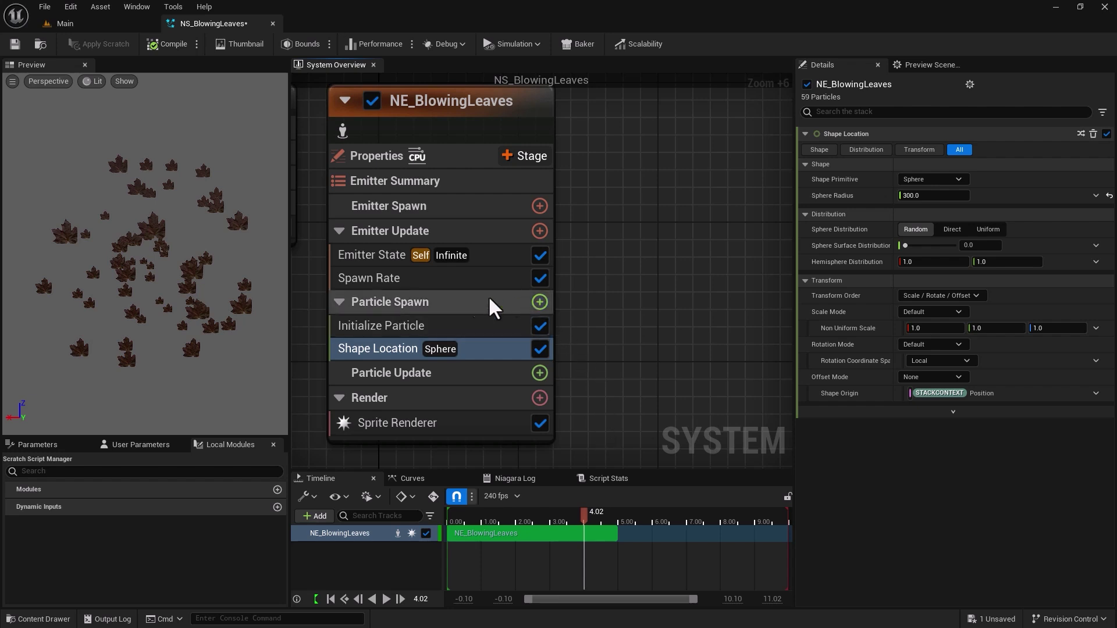
- Add a Sub UVAnimation module to the Particle Spawn stage and assign the Sprite Renderer as its renderer
{"action": "mouse_move", "coordinate": [515, 300]}
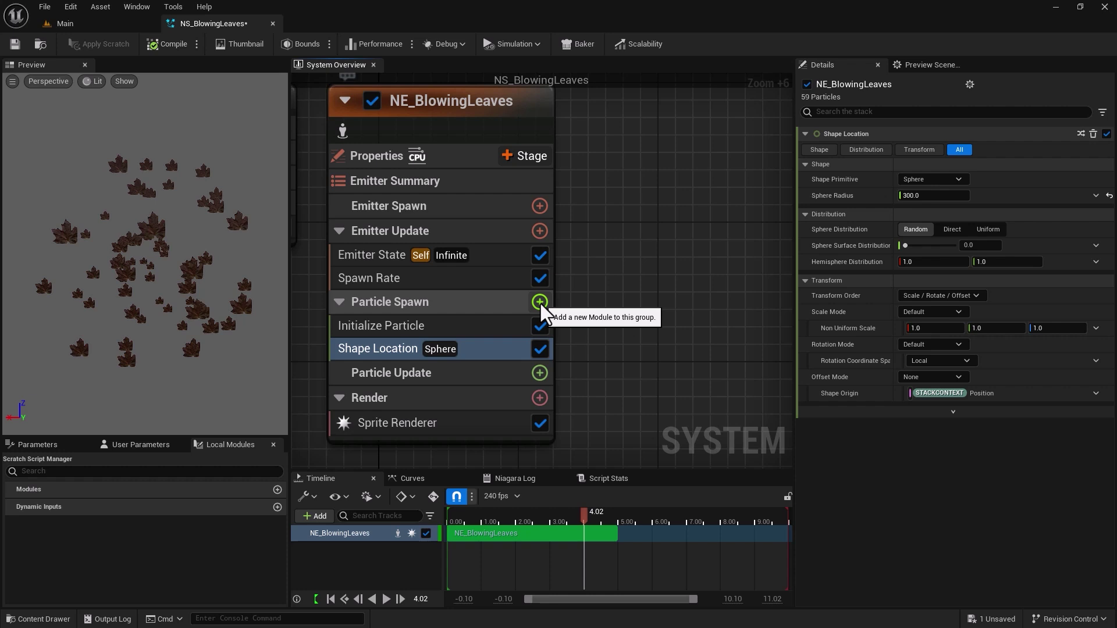
{"action": "left_click", "coordinate": [539, 302]}
{"action": "type", "text": "sub UV"}
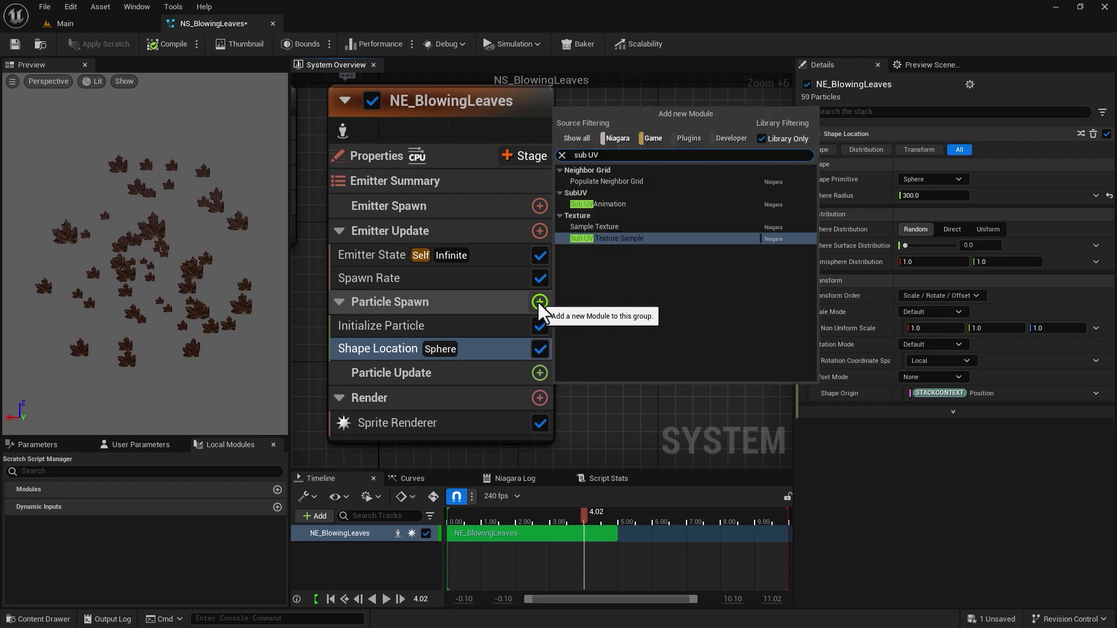
{"action": "left_click", "coordinate": [581, 206]}
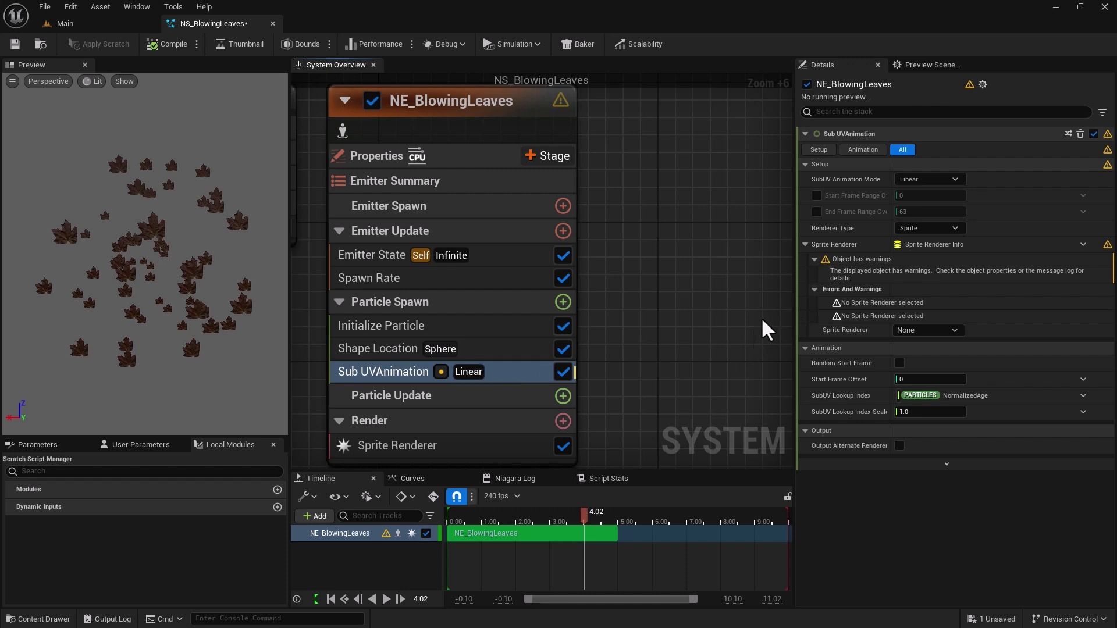
{"action": "left_click", "coordinate": [942, 333]}
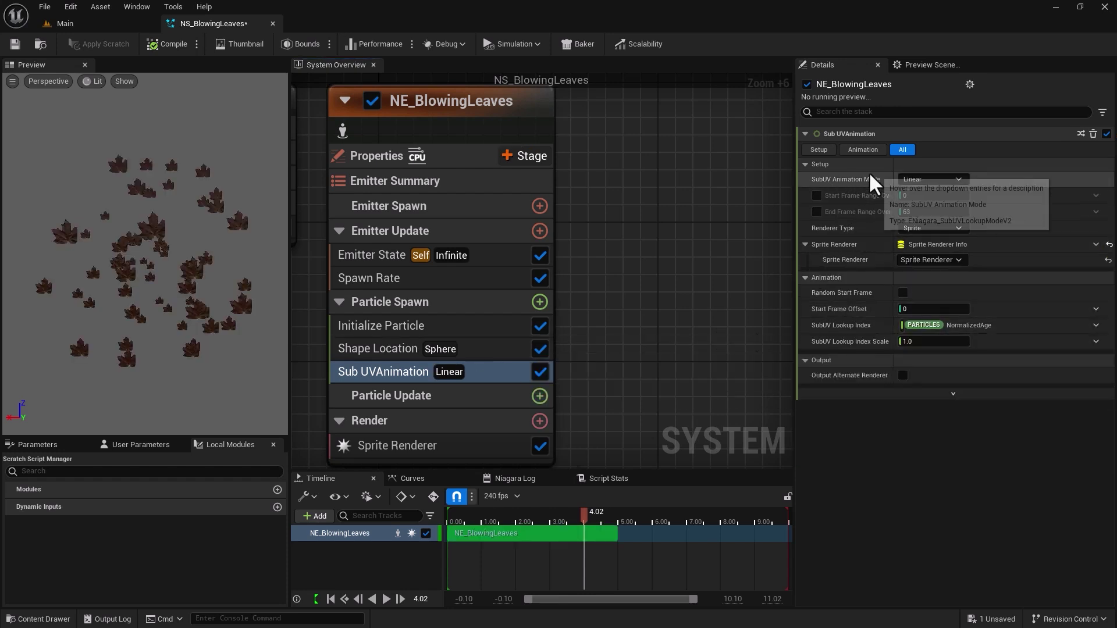
- Set the SubUV Animation Mode to Random with an End Frame Range Override of 3, and check the Sprite Renderer's Sub UV settings
{"action": "left_click", "coordinate": [933, 179]}
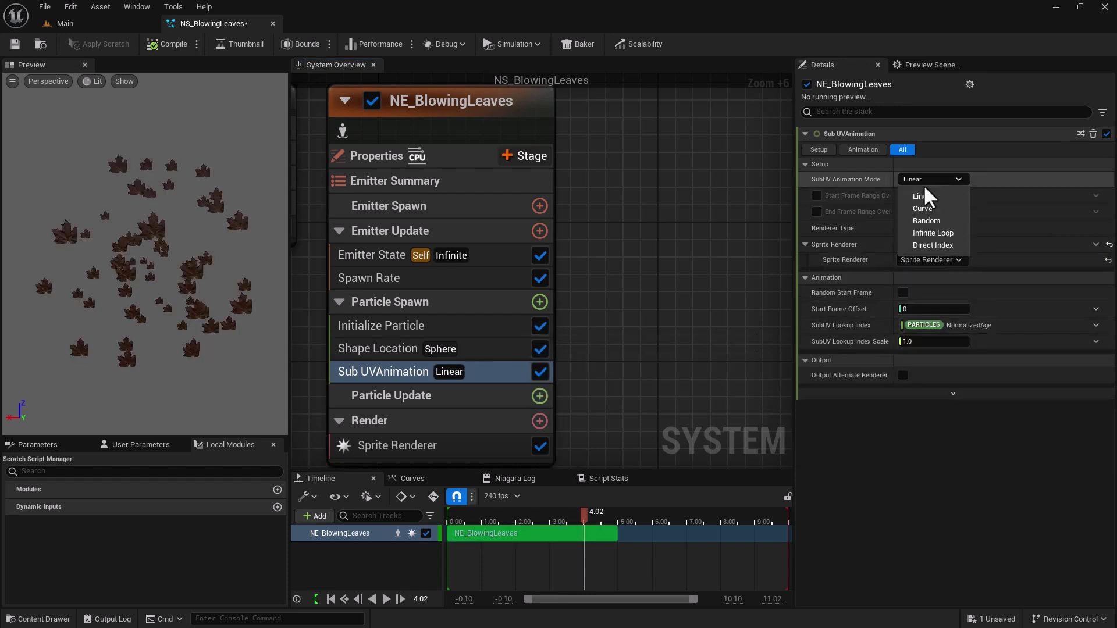
{"action": "left_click", "coordinate": [927, 222]}
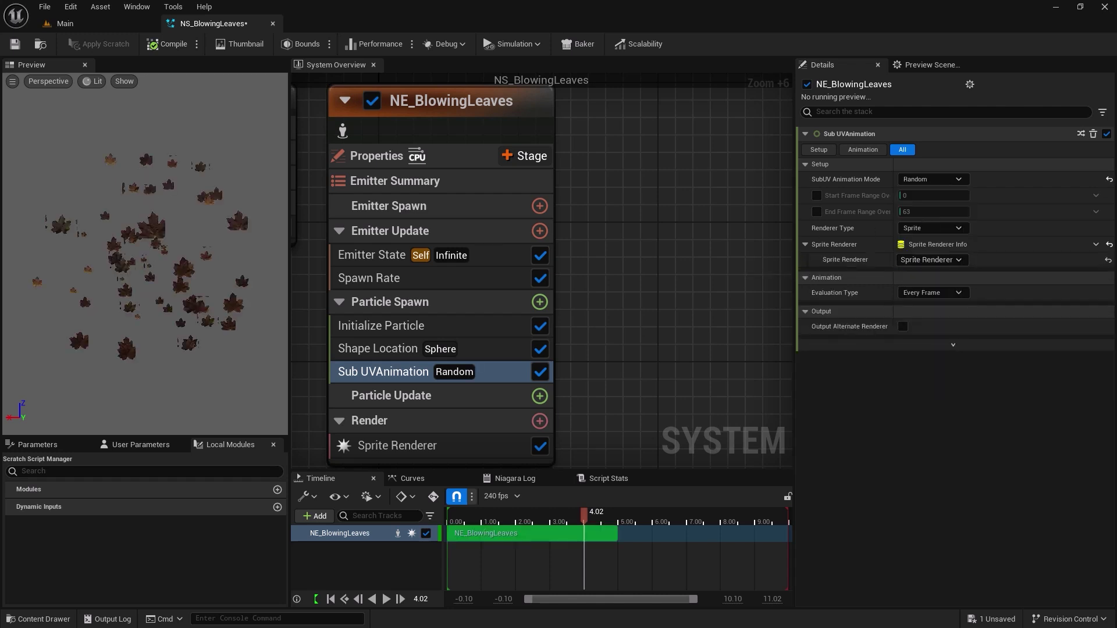
{"action": "left_click", "coordinate": [817, 211]}
{"action": "left_click", "coordinate": [918, 216]}
{"action": "type", "text": "3"}
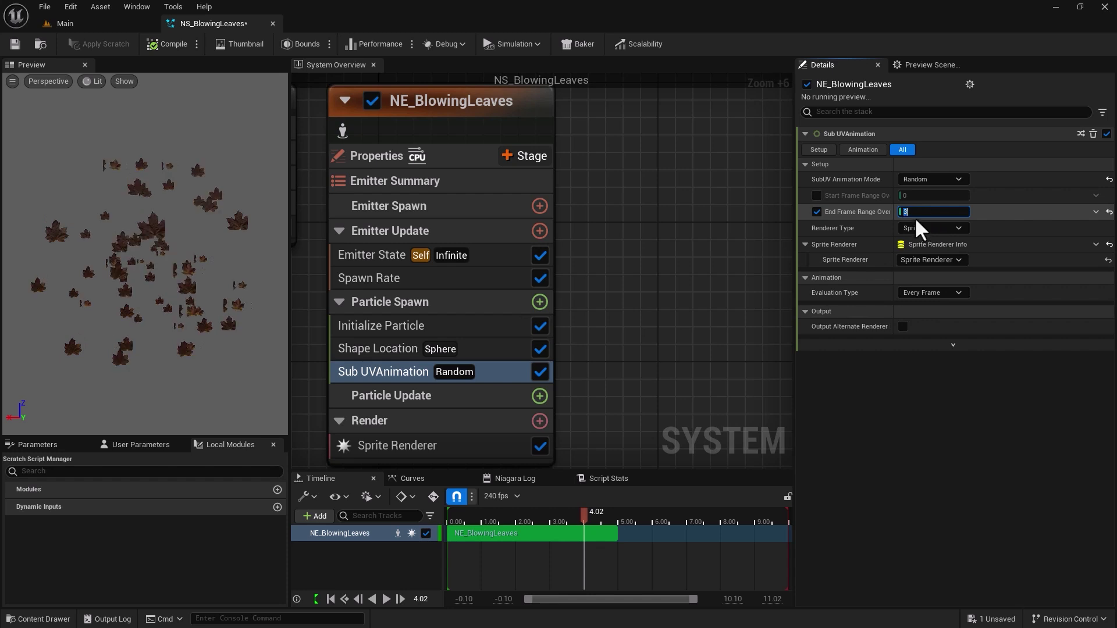
{"action": "key", "text": "Return"}
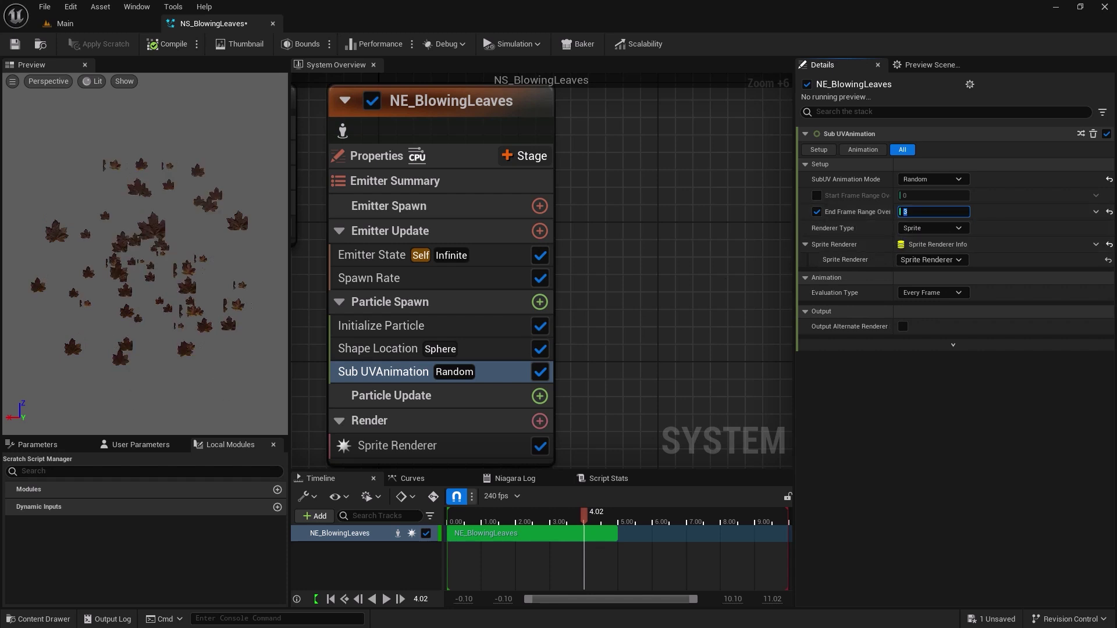
{"action": "left_click", "coordinate": [430, 452]}
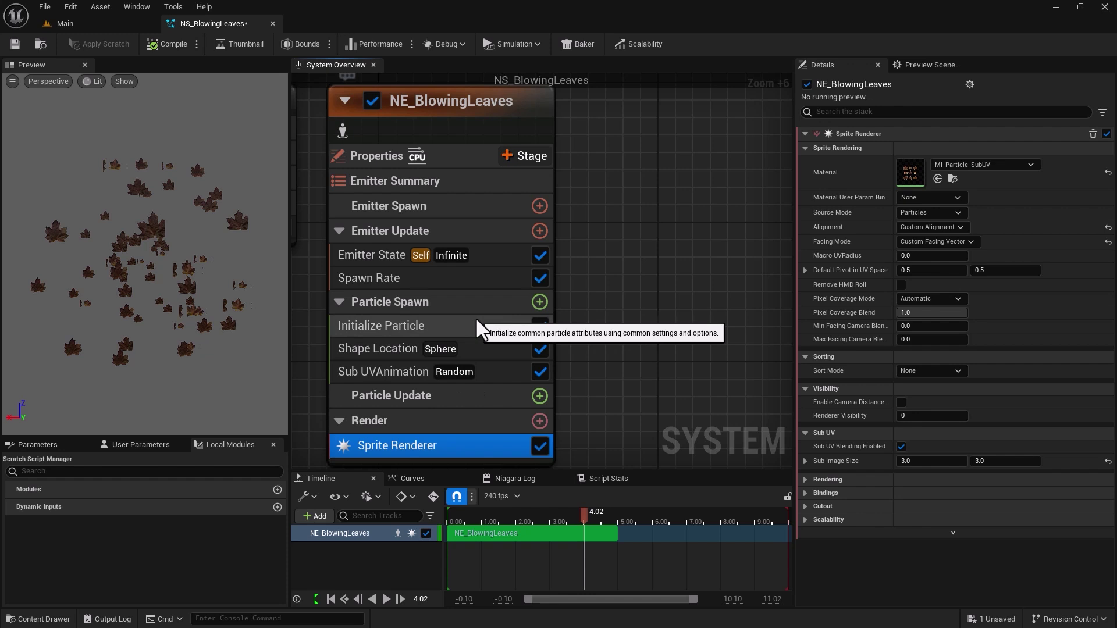
- Add an Initial Mesh Orientation module to the Particle Spawn stage and place it above Sub UVAnimation
{"action": "left_click", "coordinate": [539, 304]}
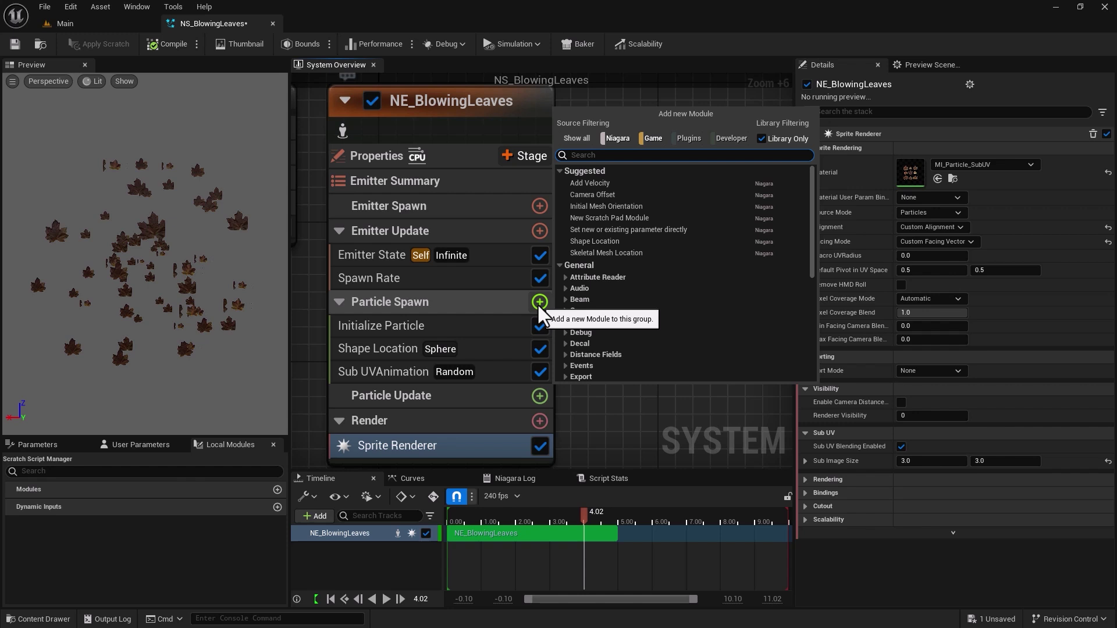
{"action": "type", "text": "in"}
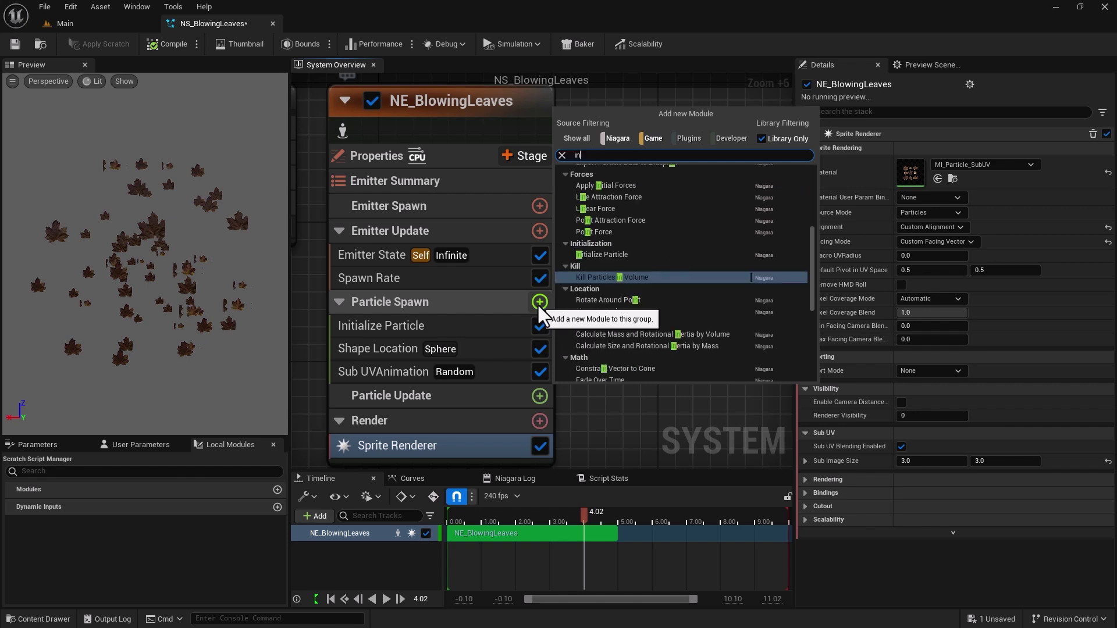
{"action": "type", "text": "tial Mesh"}
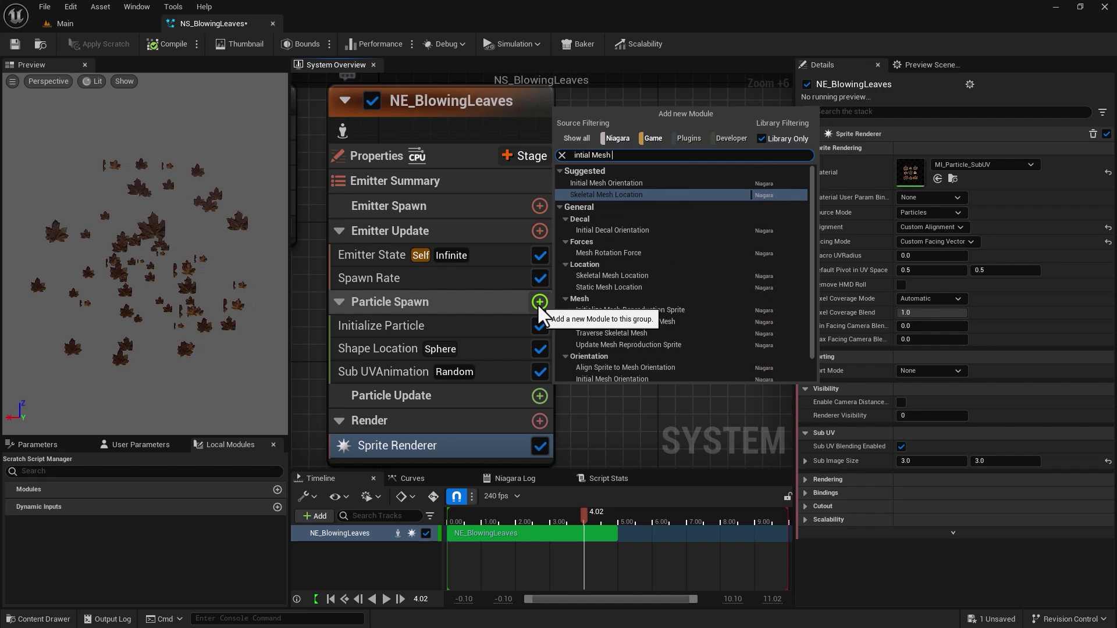
{"action": "left_click", "coordinate": [608, 184]}
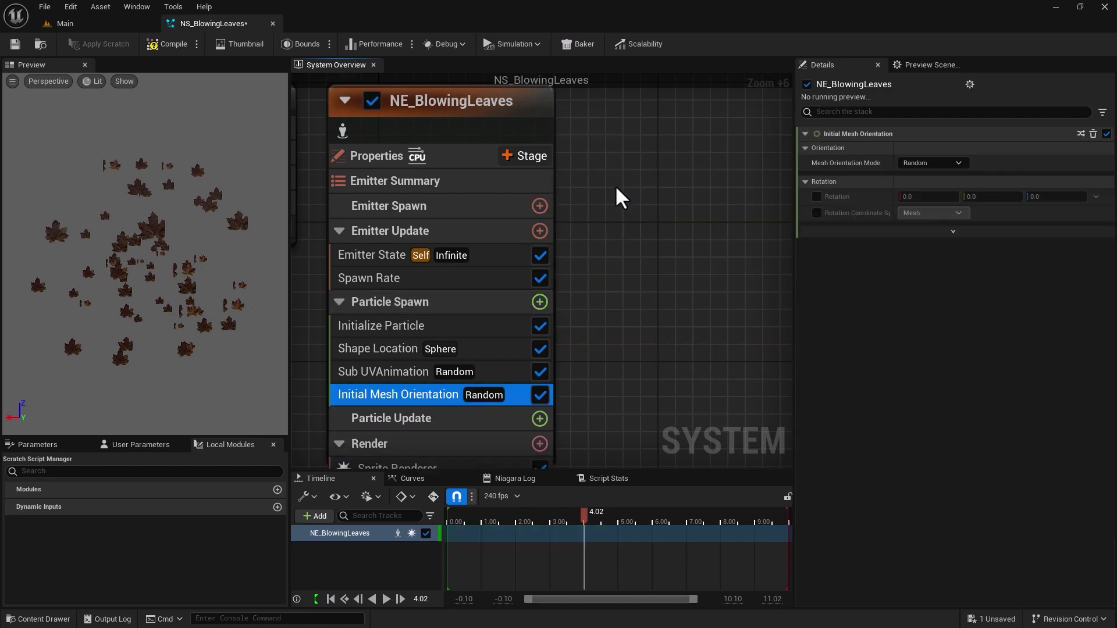
{"action": "left_click_drag", "start_coordinate": [397, 398], "coordinate": [400, 365]}
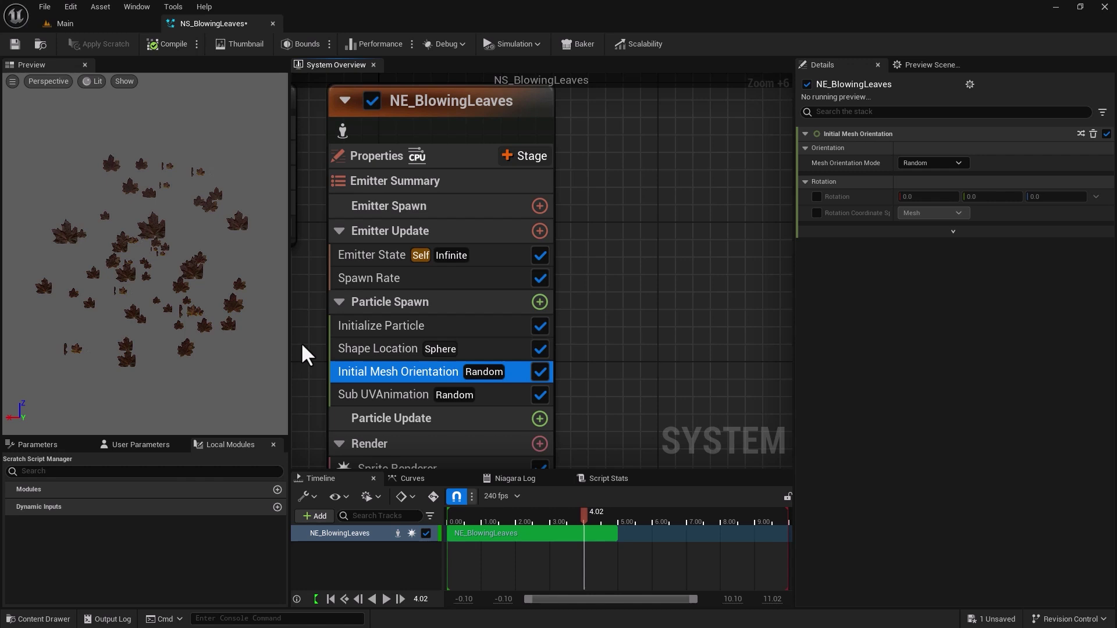
- Set Initialize Particle's Sprite Size Mode to Random Uniform, with a minimum size of 20 and a maximum of 30
{"action": "left_click", "coordinate": [351, 324]}
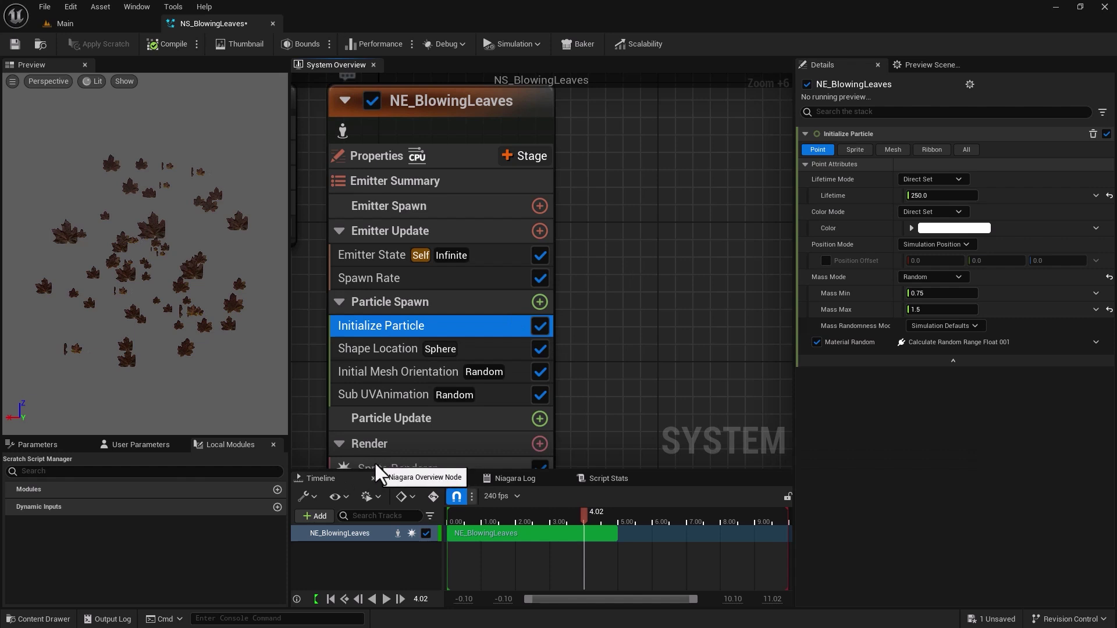
{"action": "left_click", "coordinate": [855, 149]}
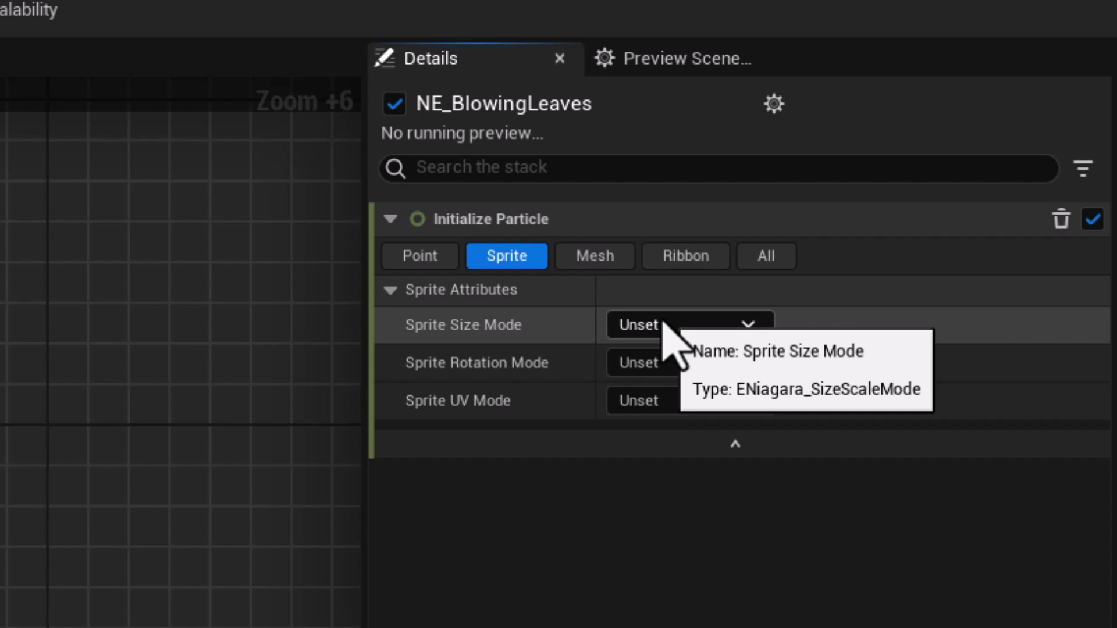
{"action": "left_click", "coordinate": [664, 326]}
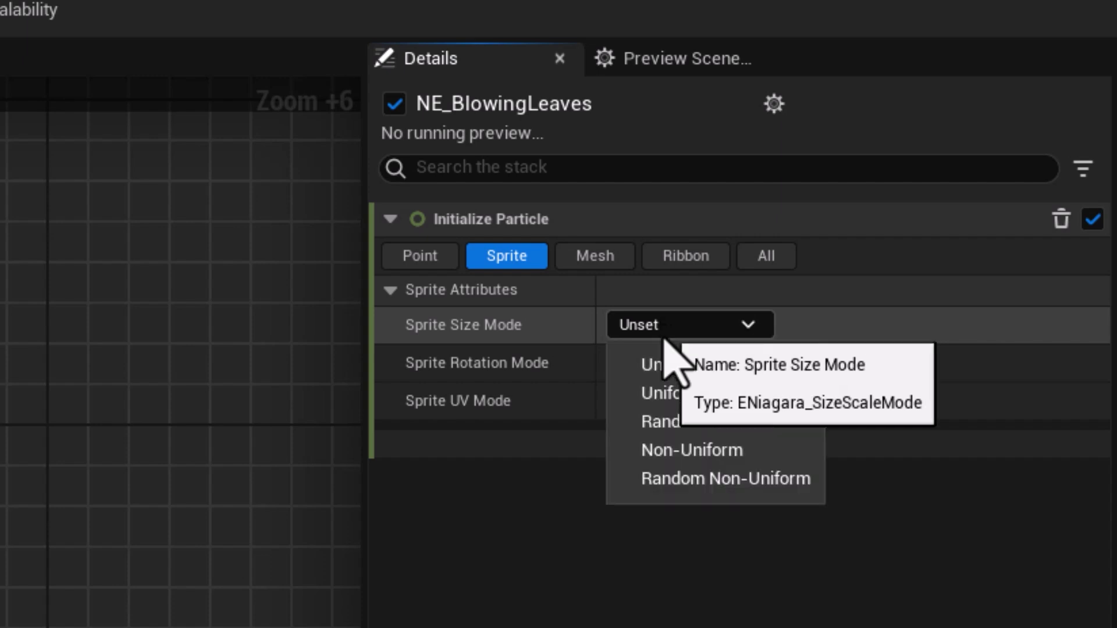
{"action": "left_click", "coordinate": [679, 431]}
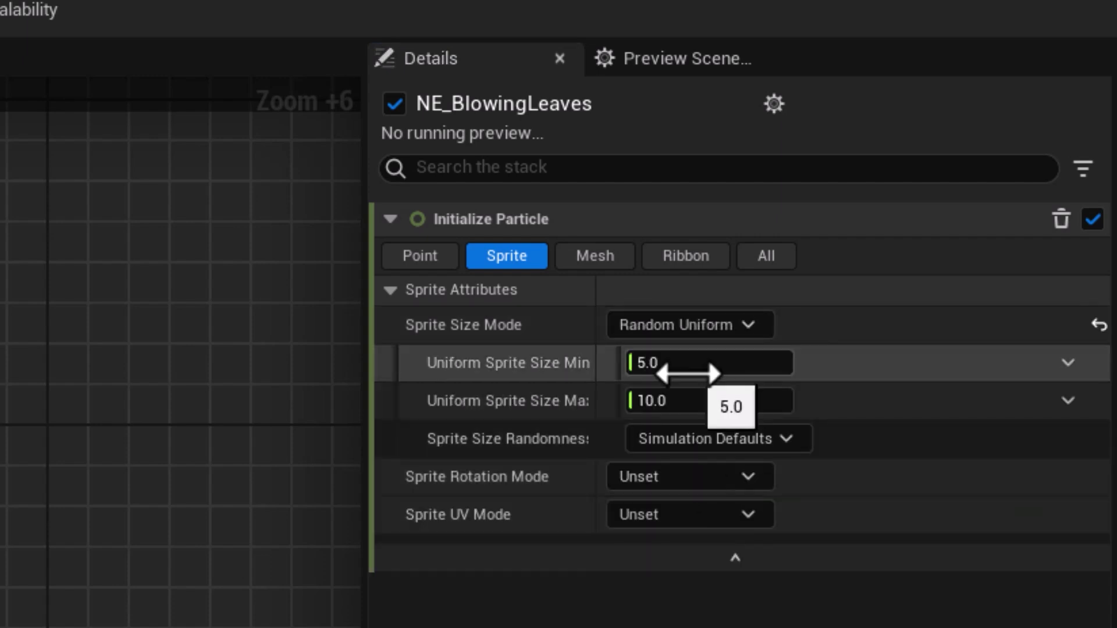
{"action": "left_click", "coordinate": [682, 367]}
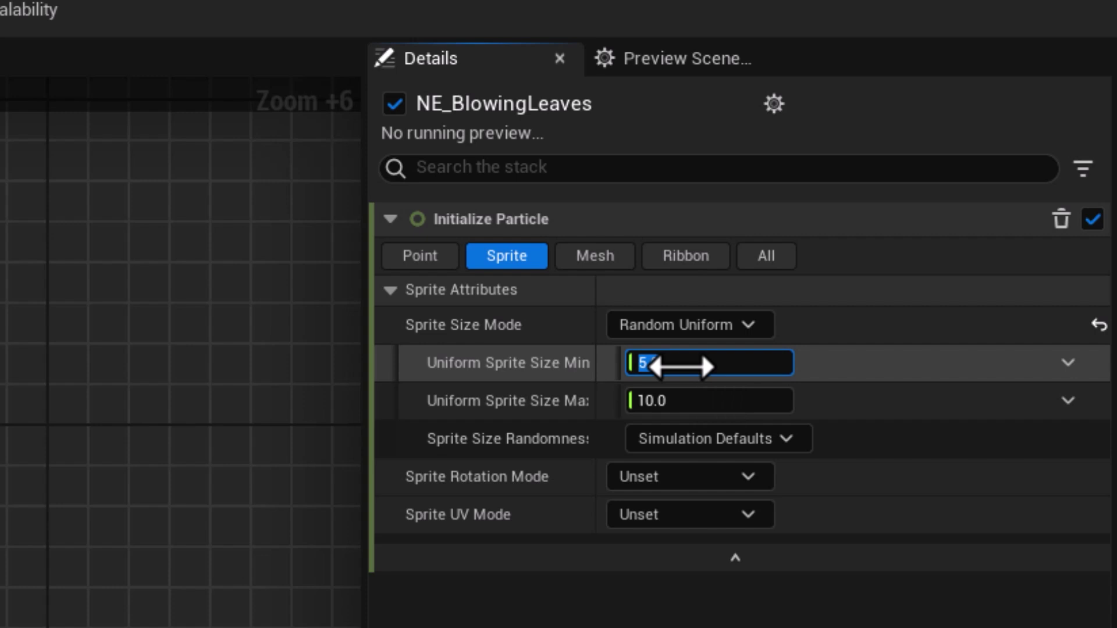
{"action": "type", "text": "20"}
{"action": "left_click", "coordinate": [689, 409]}
{"action": "type", "text": "30"}
{"action": "key", "text": "Return"}
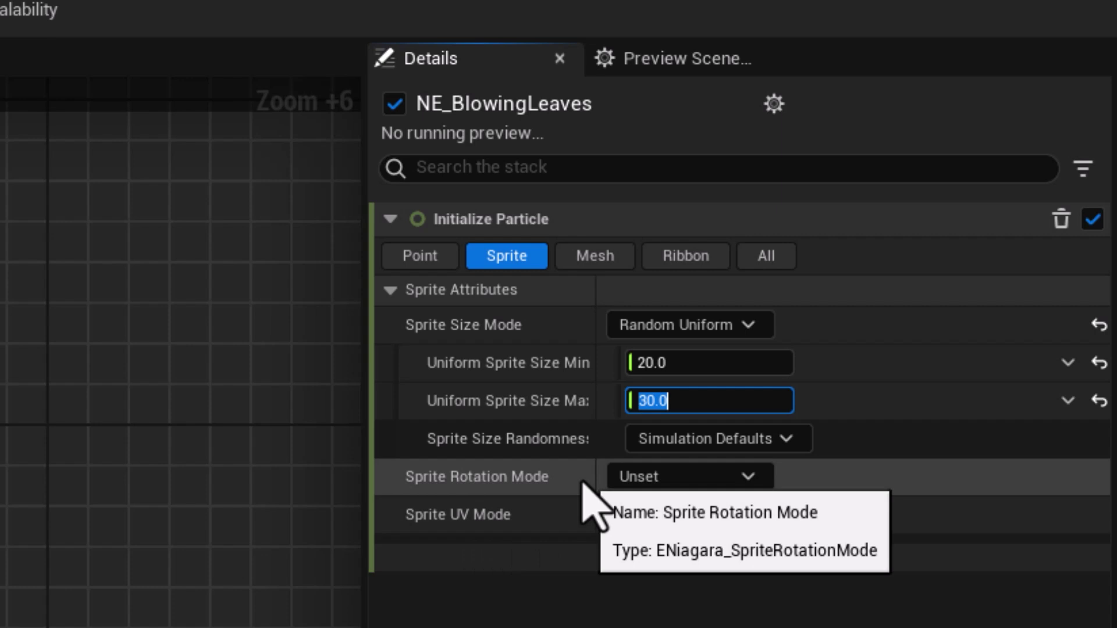
- Set Initialize Particle's Sprite Rotation Mode to Random and play the simulation to preview the leaves
{"action": "left_click", "coordinate": [663, 478]}
{"action": "left_click", "coordinate": [665, 543]}
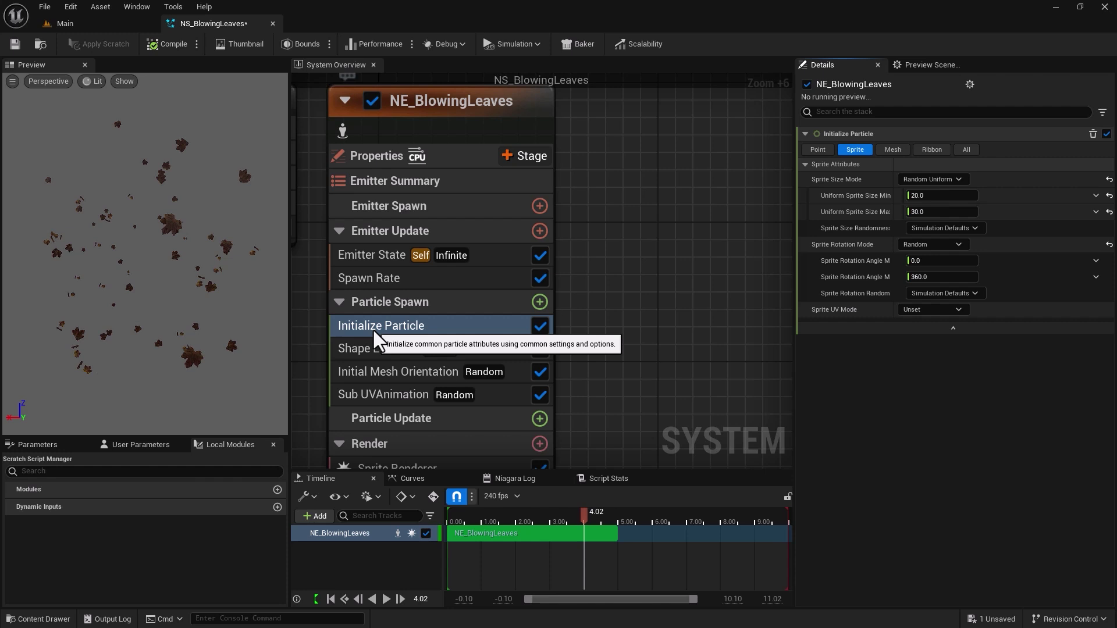
{"action": "right_click_drag", "start_coordinate": [586, 353], "coordinate": [588, 217]}
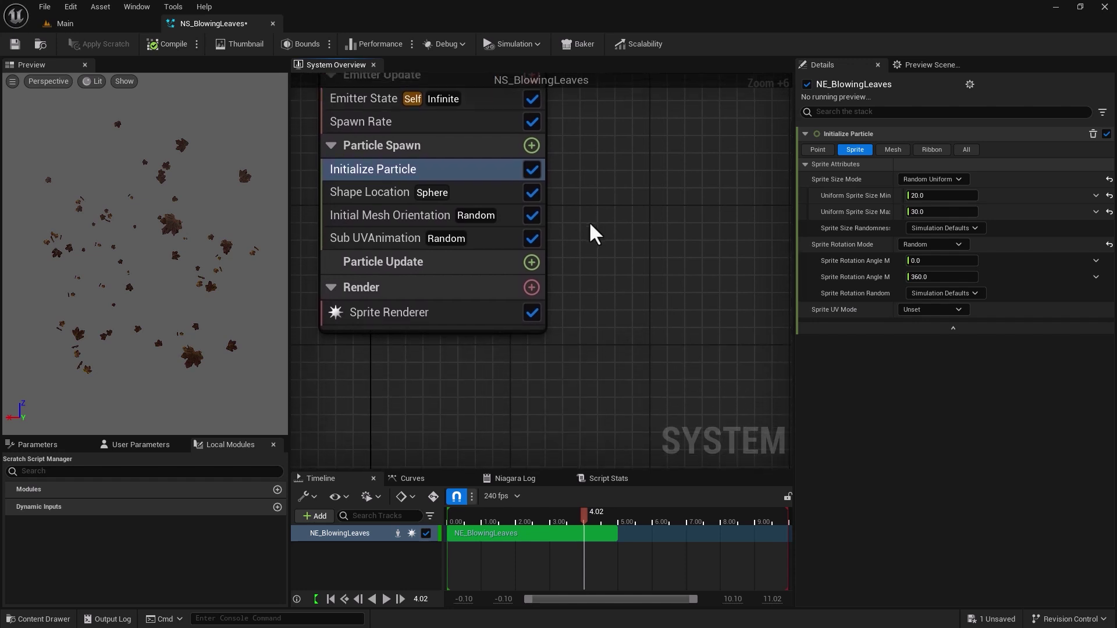
{"action": "mouse_move", "coordinate": [429, 269]}
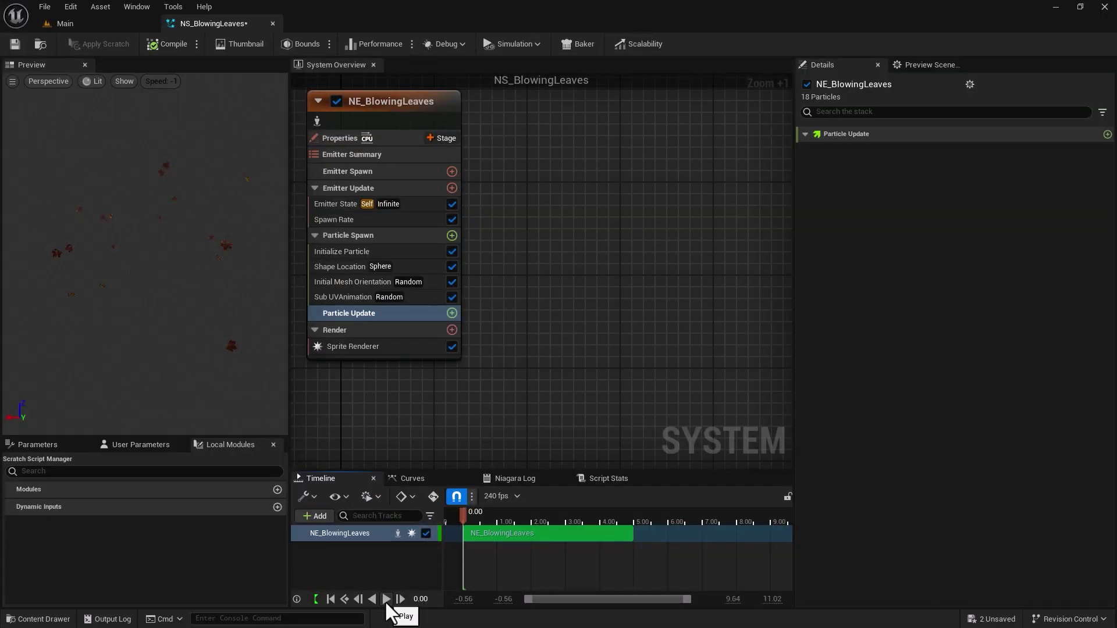
{"action": "left_click", "coordinate": [386, 600]}
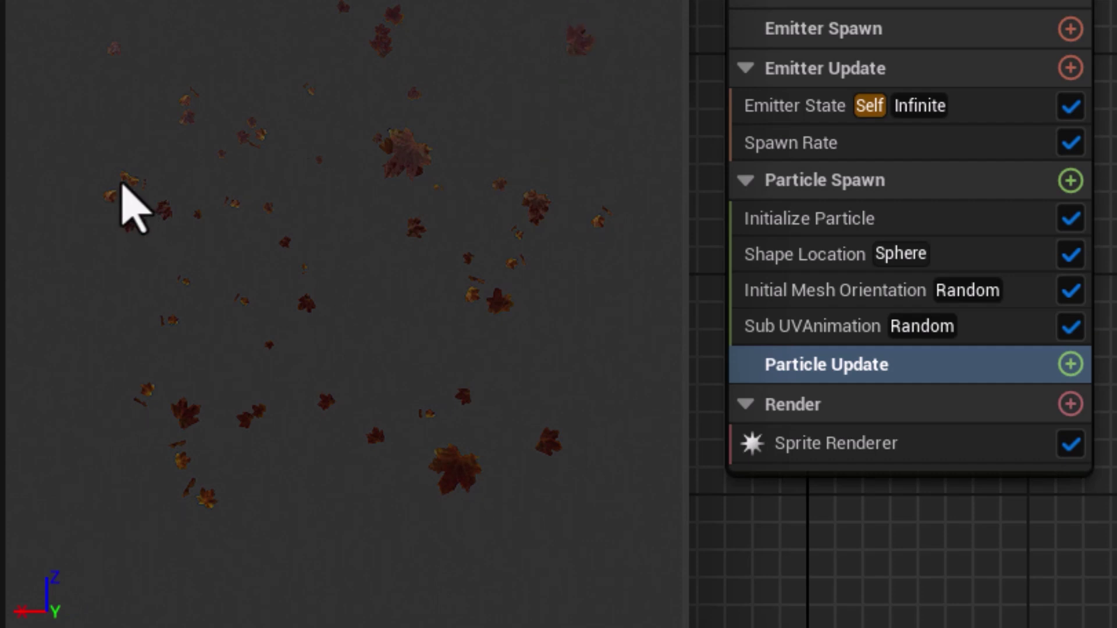
- Add a Particle State module to the emitter's Particle Update stage
{"action": "mouse_move", "coordinate": [808, 373]}
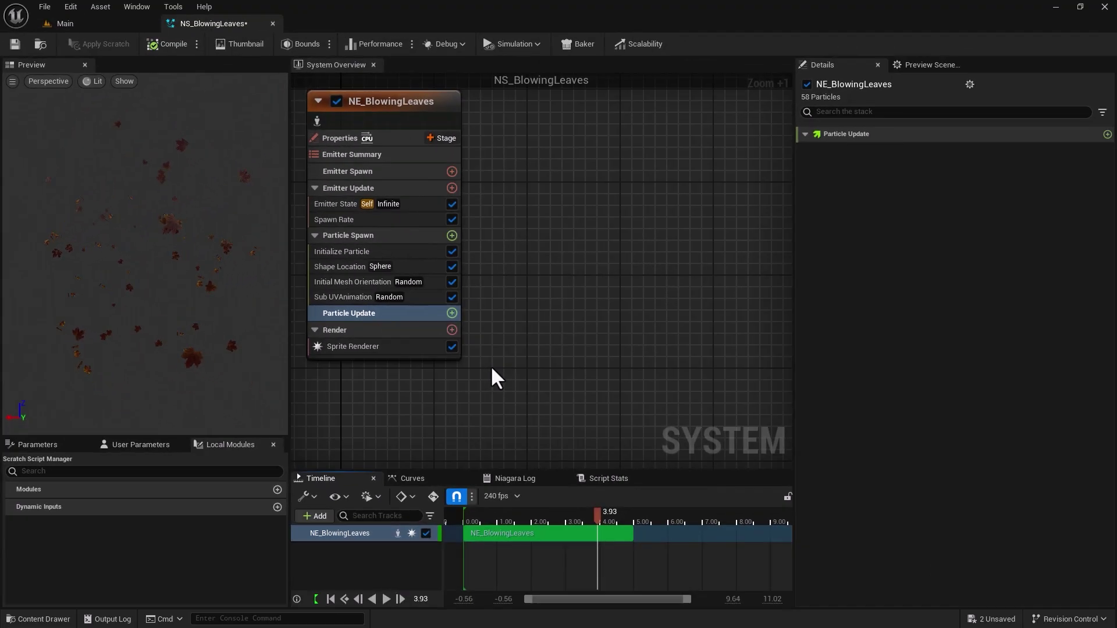
{"action": "left_click", "coordinate": [452, 313]}
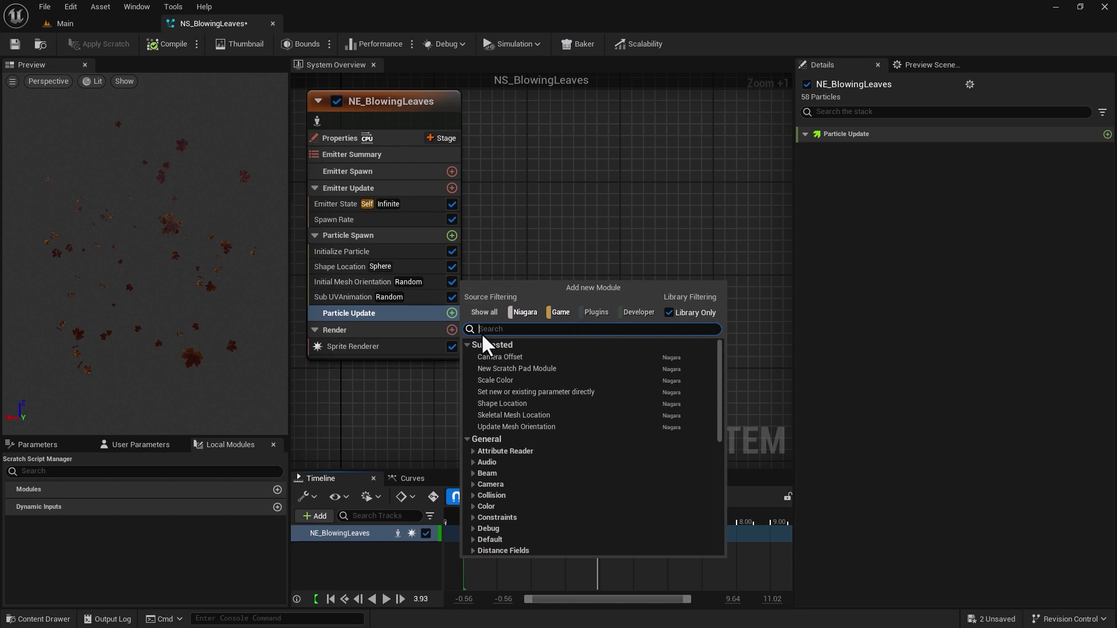
{"action": "type", "text": "state"}
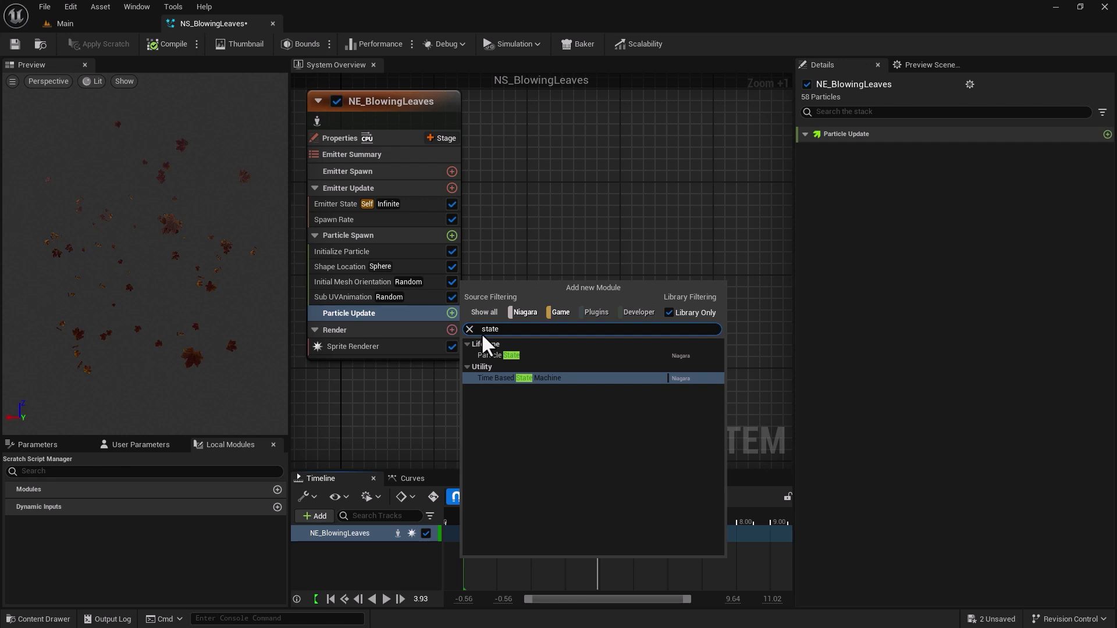
{"action": "left_click", "coordinate": [491, 356]}
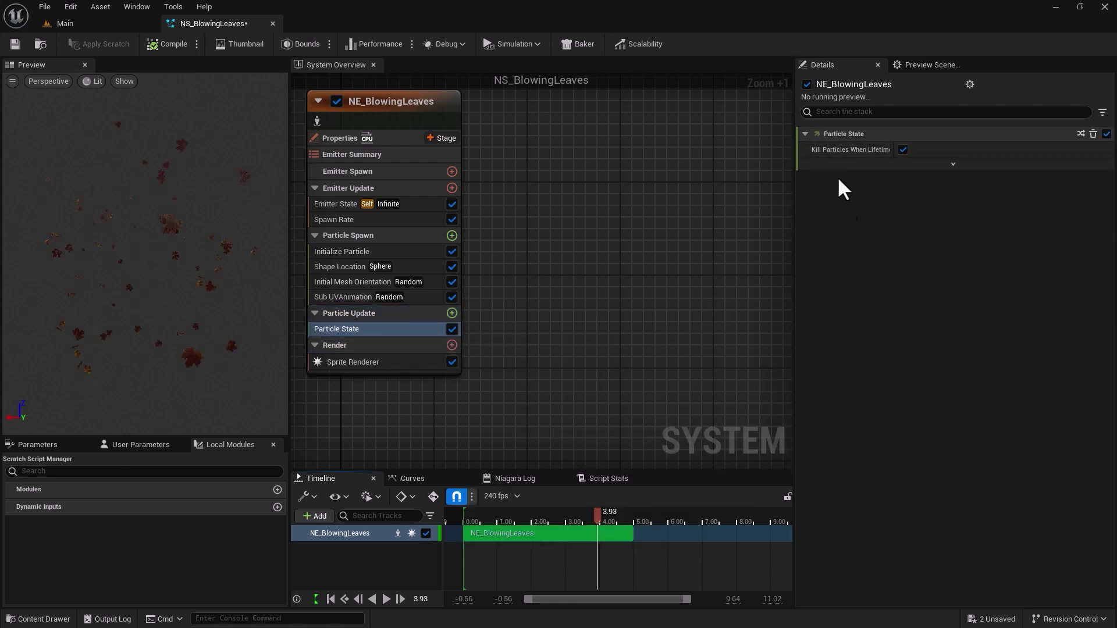
- Add a Solve Forces and Velocity module to the Particle Update stage after Particle State
{"action": "mouse_move", "coordinate": [399, 328]}
{"action": "left_click", "coordinate": [452, 314]}
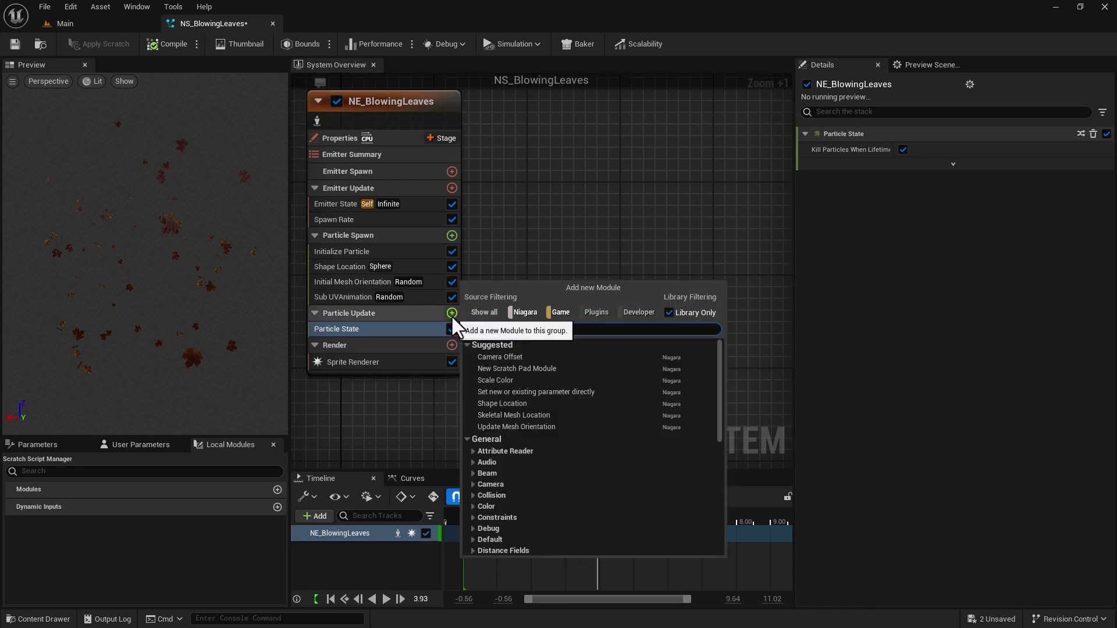
{"action": "type", "text": "solve"}
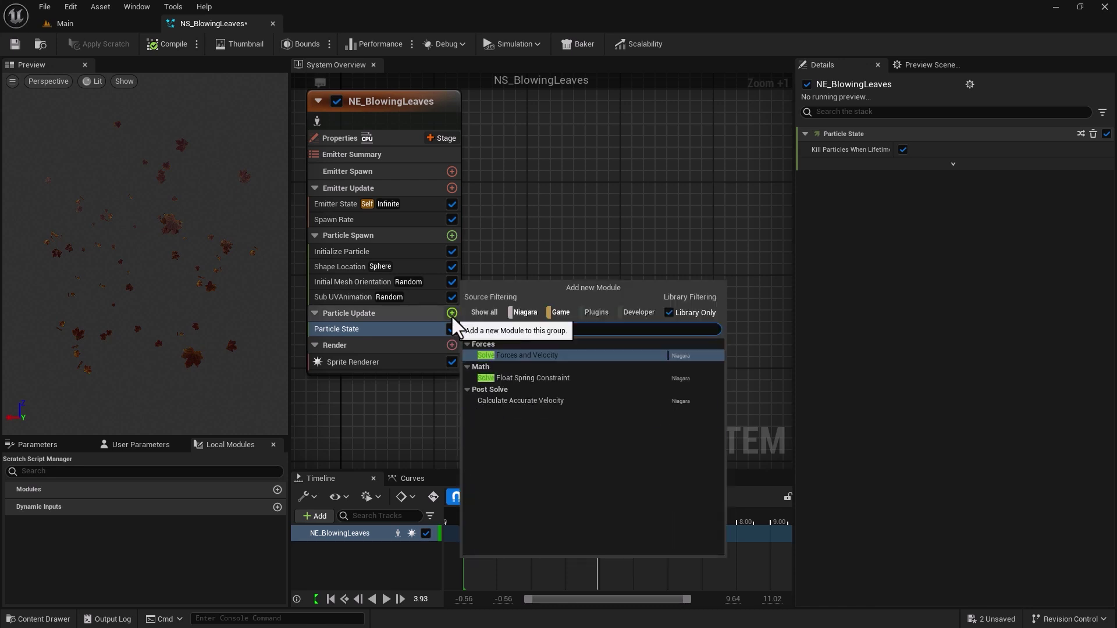
{"action": "left_click", "coordinate": [502, 356]}
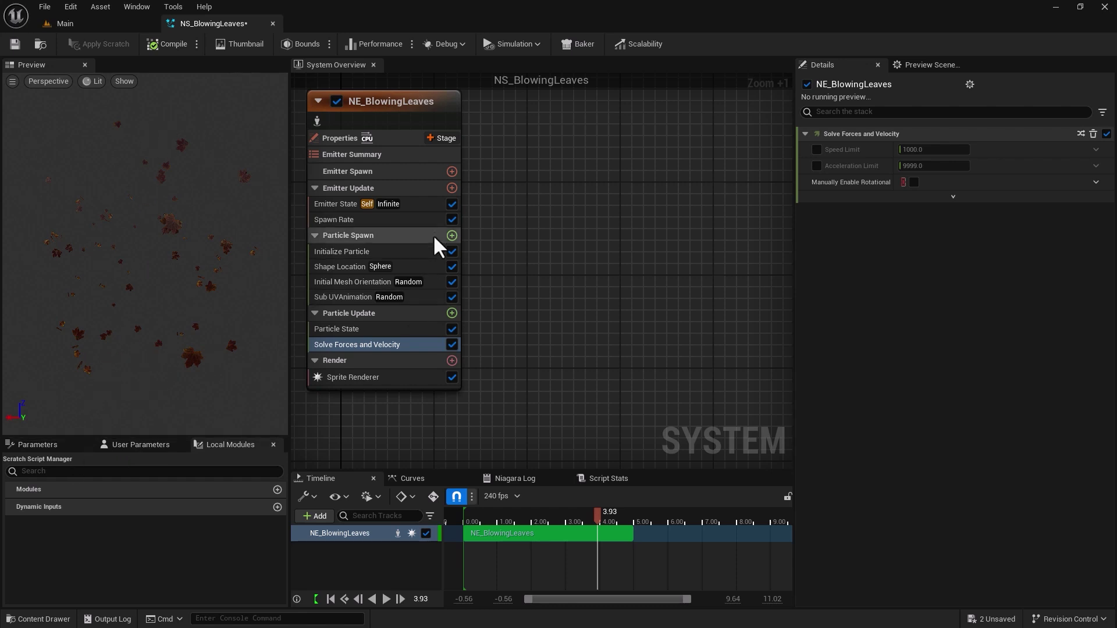
- Add a Gravity Force module to the Particle Update stage and replay the simulation from the start to preview the falling leaves
{"action": "left_click", "coordinate": [453, 314]}
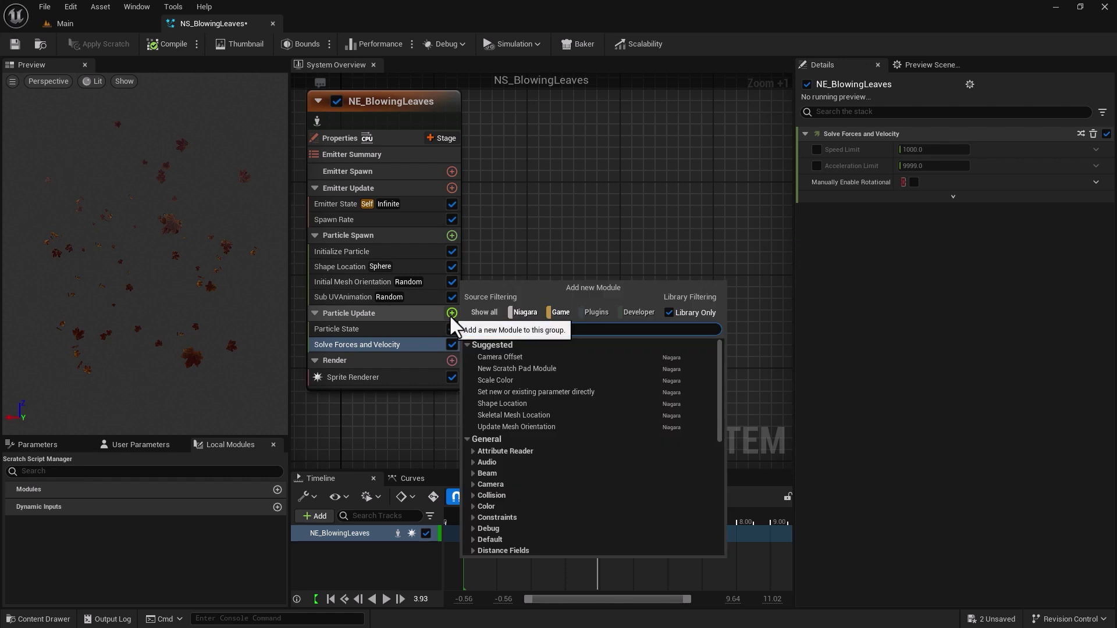
{"action": "type", "text": "gravity"}
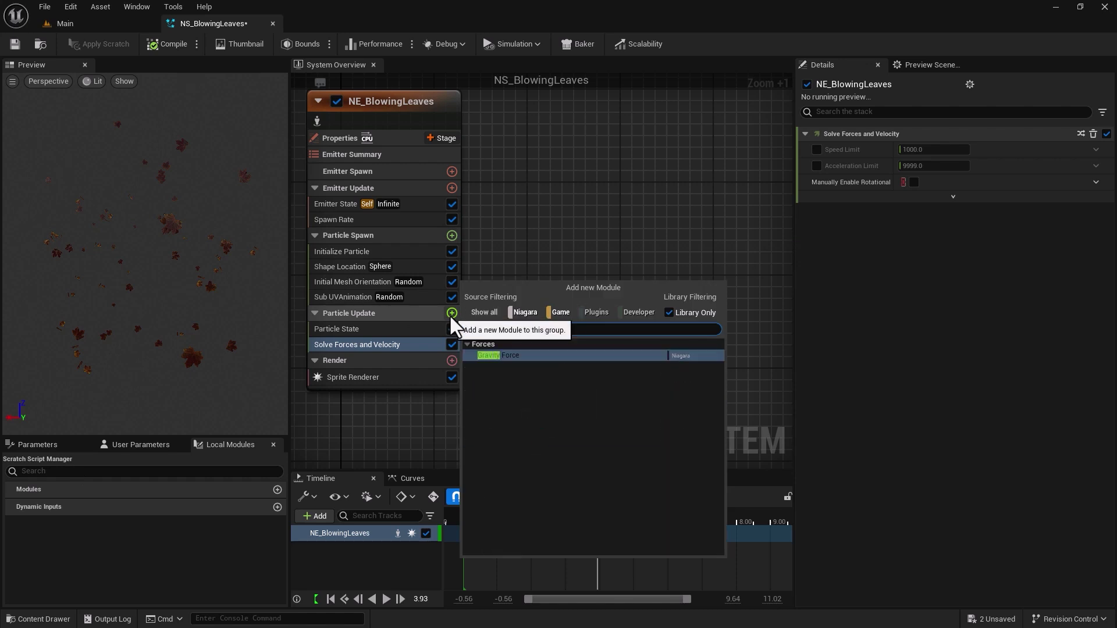
{"action": "key", "text": "Return"}
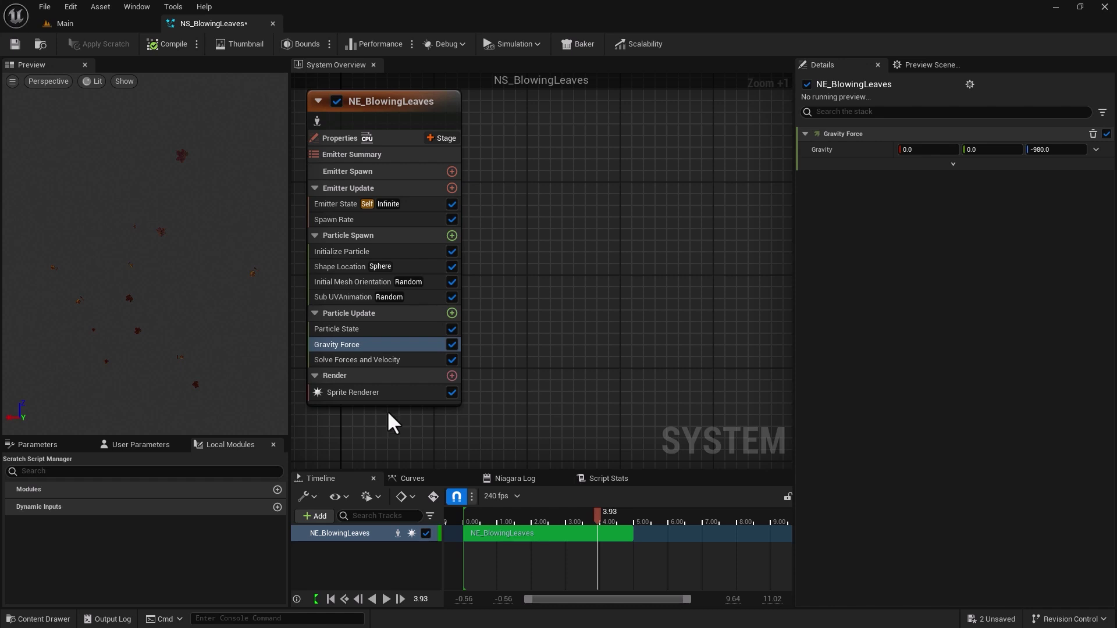
{"action": "left_click", "coordinate": [330, 599]}
{"action": "left_click", "coordinate": [386, 599]}
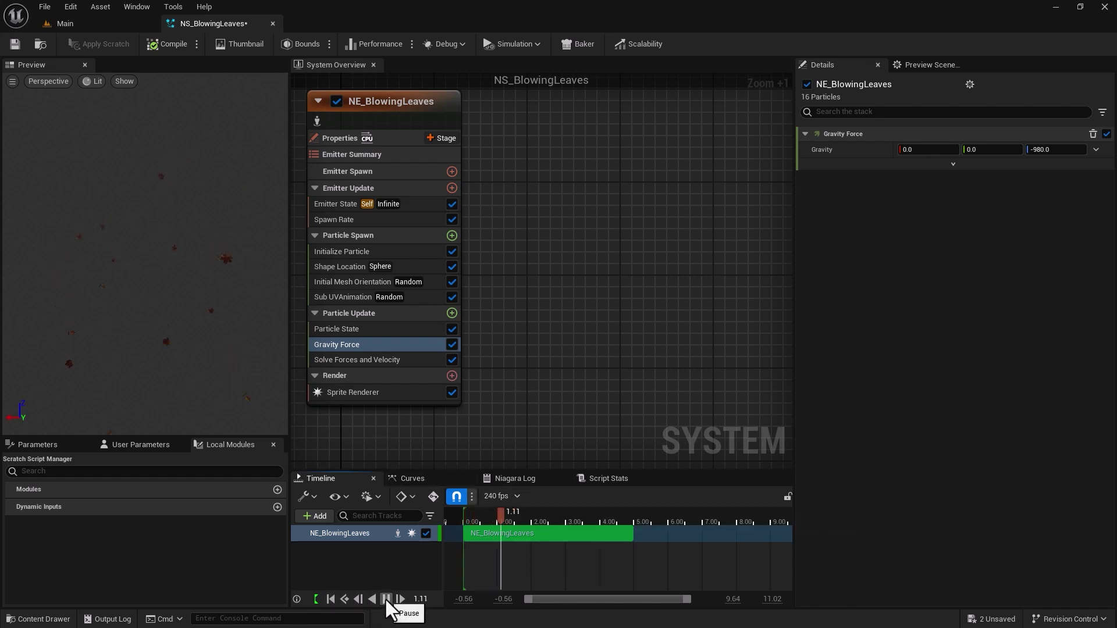
- Pause and rewind the simulation to the start, and add a Wind Force module to the Particle Update stage
{"action": "left_click", "coordinate": [385, 599]}
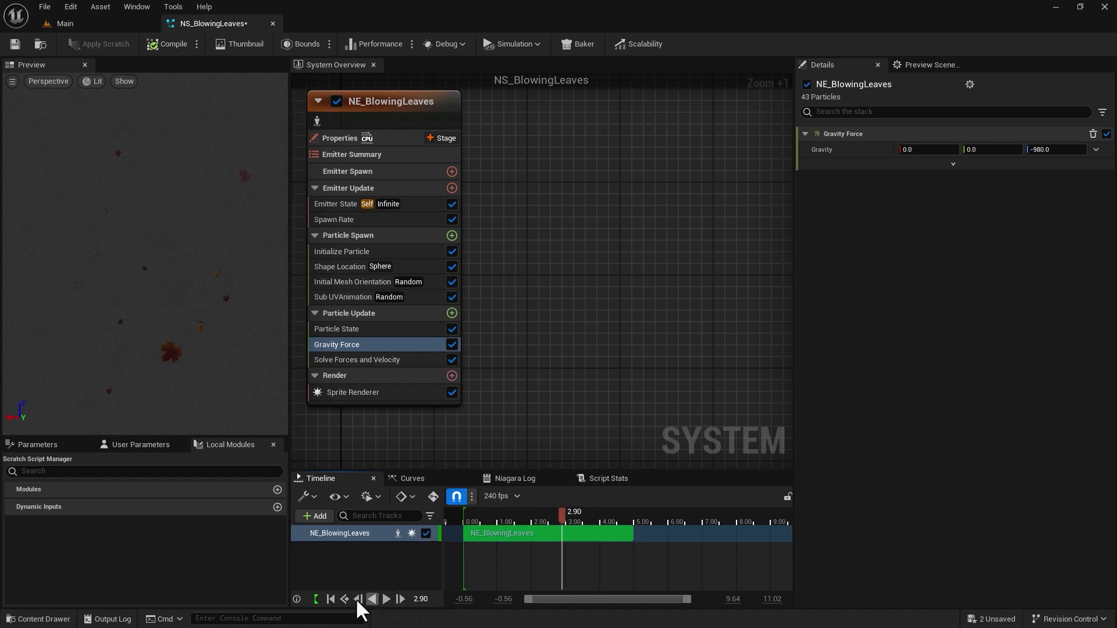
{"action": "left_click", "coordinate": [330, 599]}
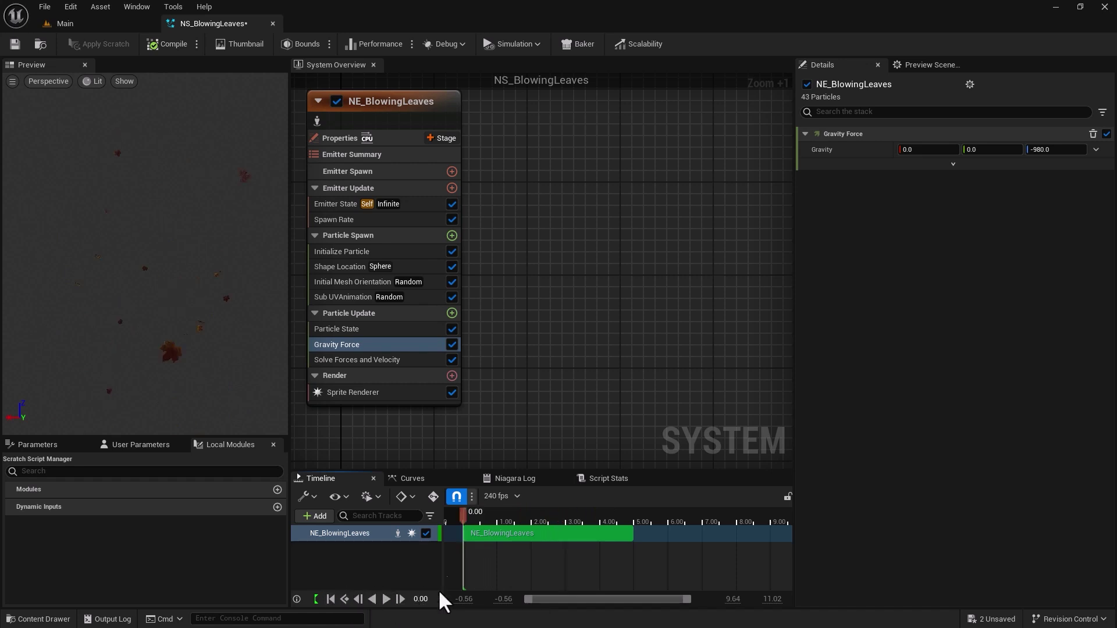
{"action": "left_click", "coordinate": [451, 313]}
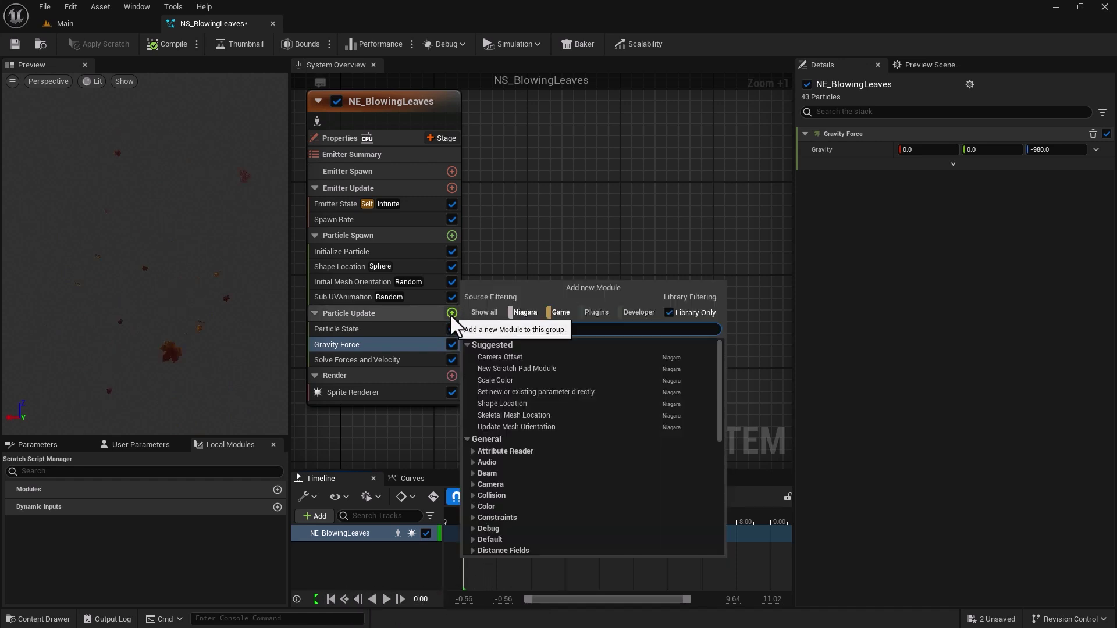
{"action": "type", "text": "wind"}
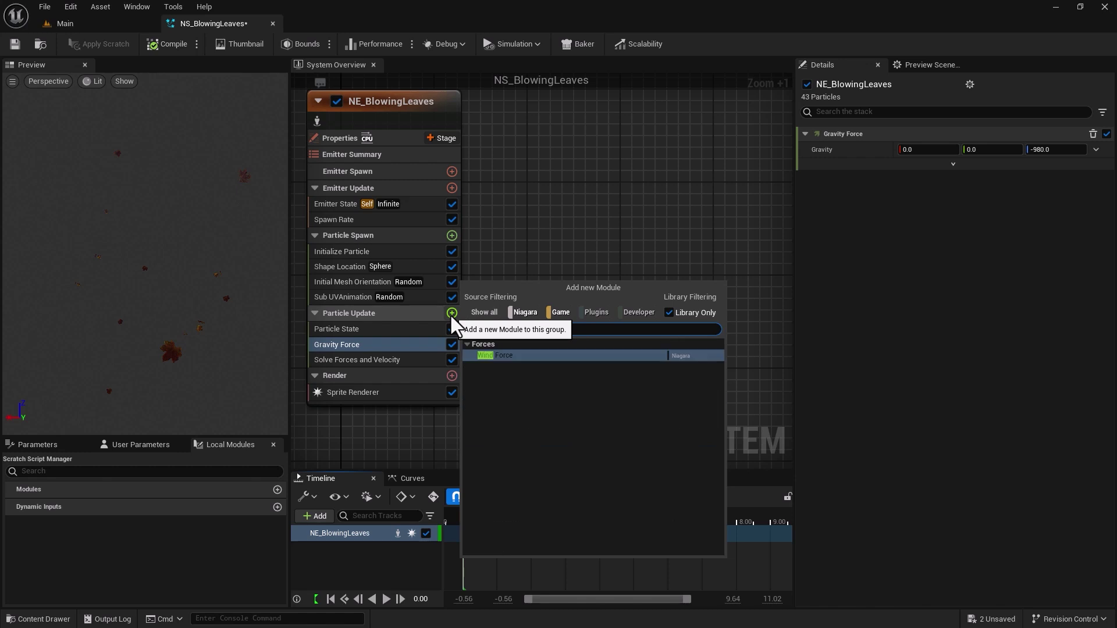
{"action": "left_click", "coordinate": [500, 355]}
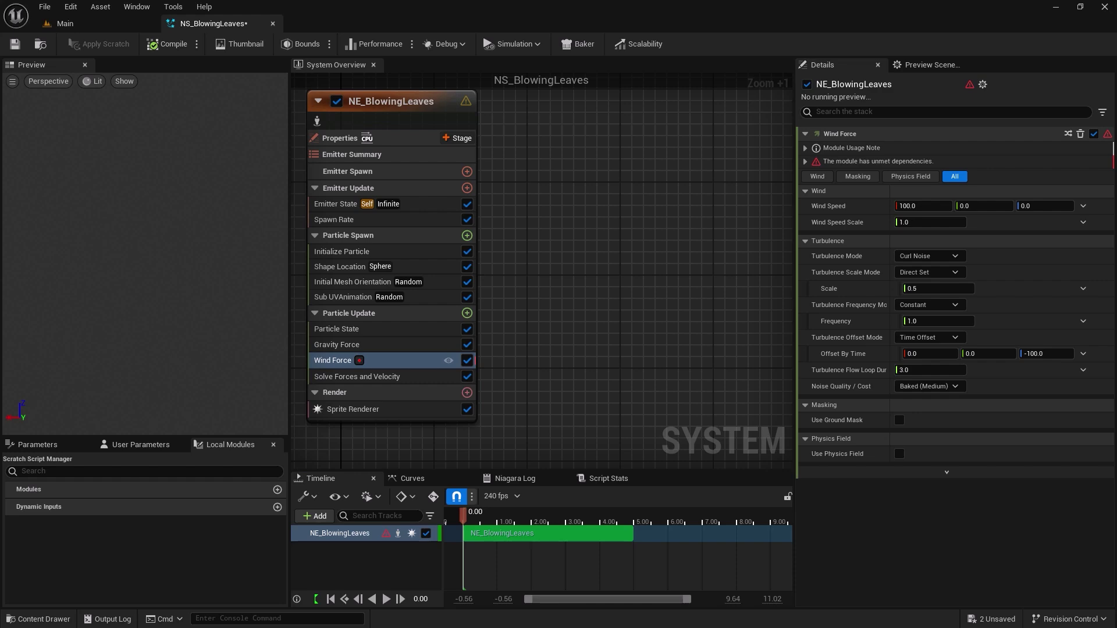
- Set the Wind Force module's Wind Speed to 180 on the X axis
{"action": "left_click", "coordinate": [924, 206]}
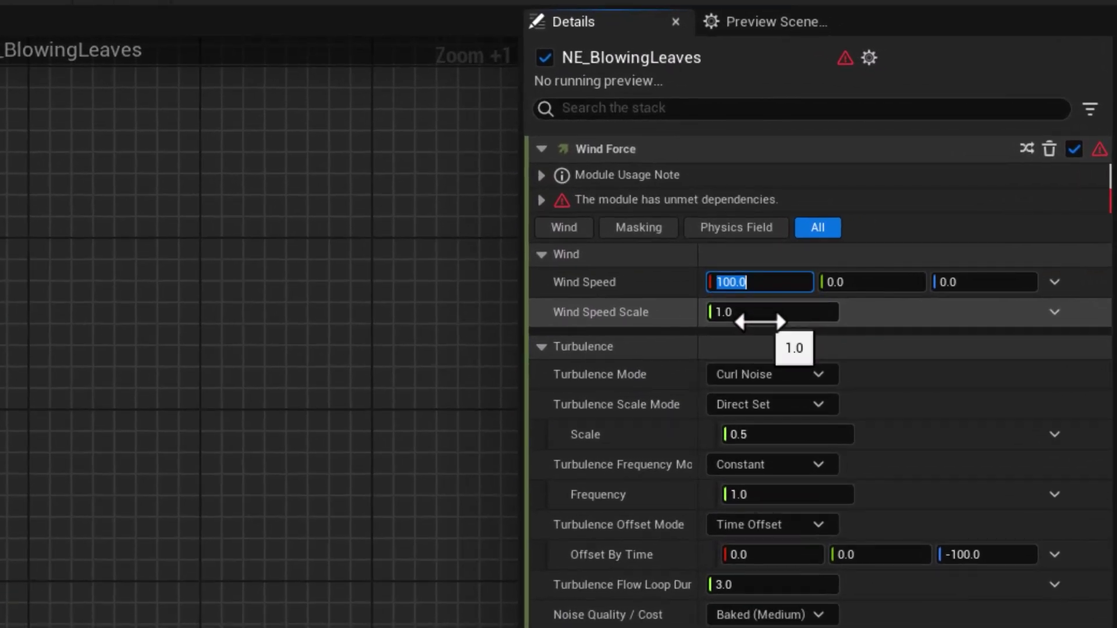
{"action": "type", "text": "180"}
{"action": "key", "text": "Return"}
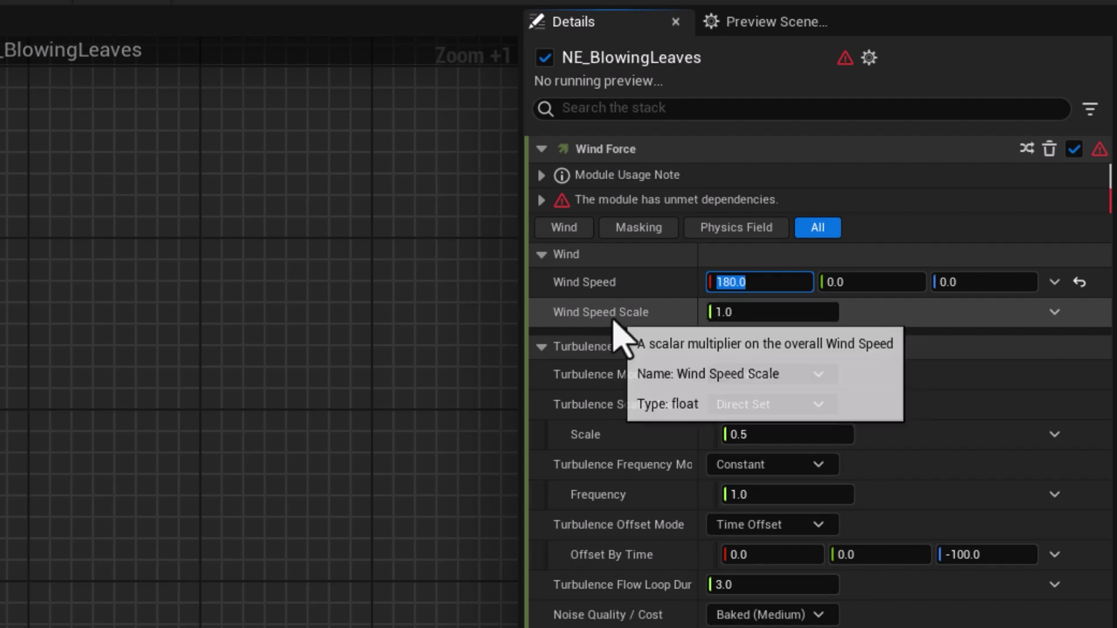
- Drive Wind Speed Scale with a Random Range Float from a minimum of 0.3 to a maximum of 0.5
{"action": "left_click", "coordinate": [1055, 313]}
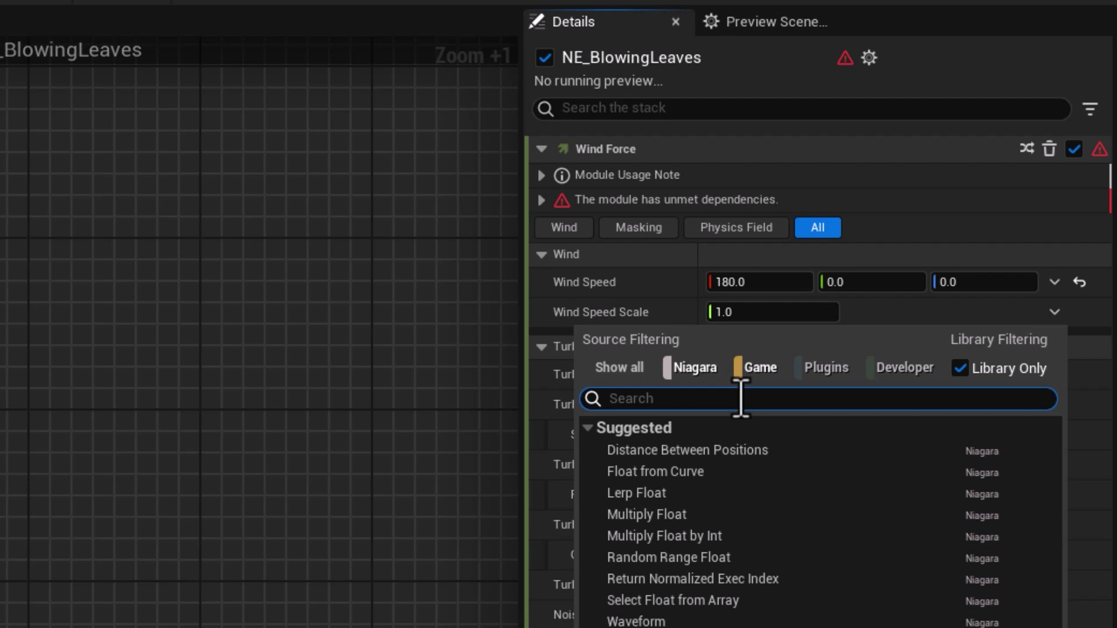
{"action": "type", "text": "rand"}
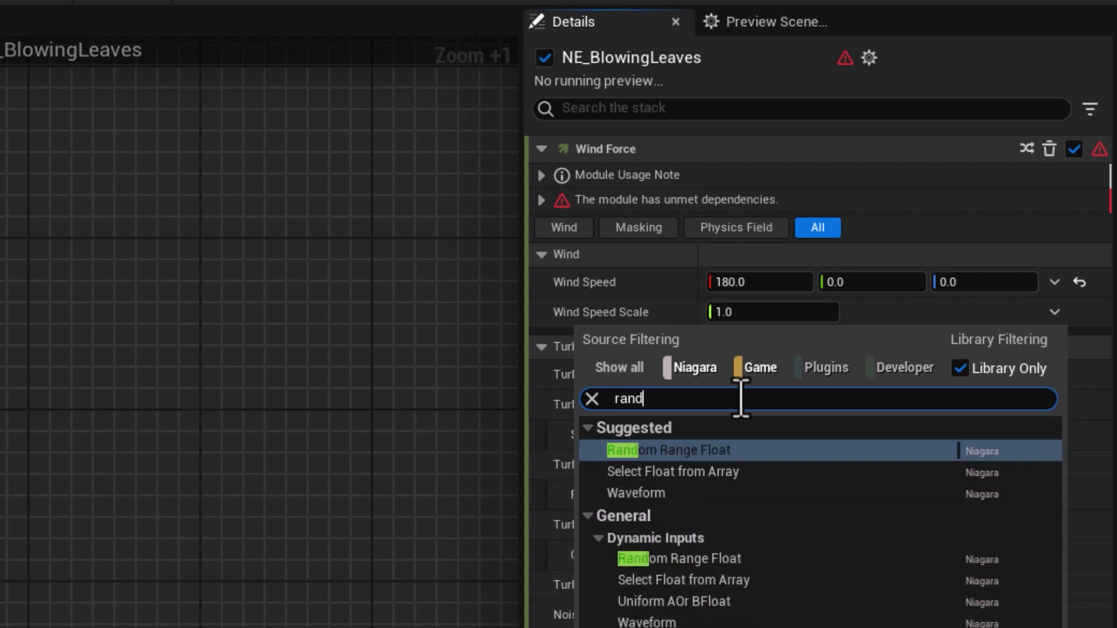
{"action": "key", "text": "Down"}
{"action": "key", "text": "Up"}
{"action": "key", "text": "Return"}
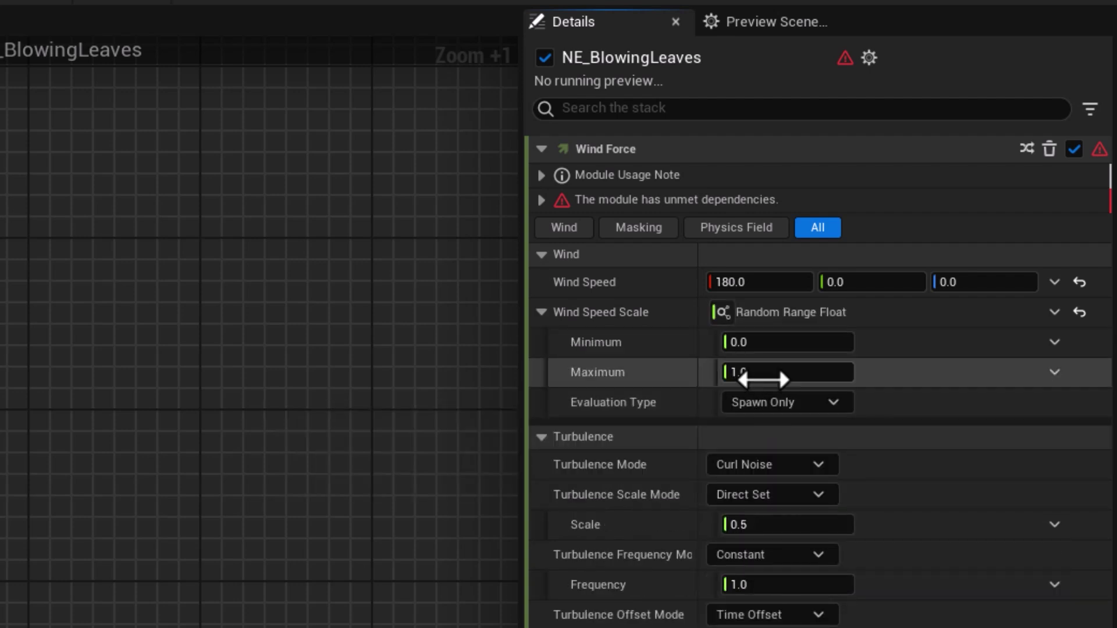
{"action": "left_click", "coordinate": [750, 344]}
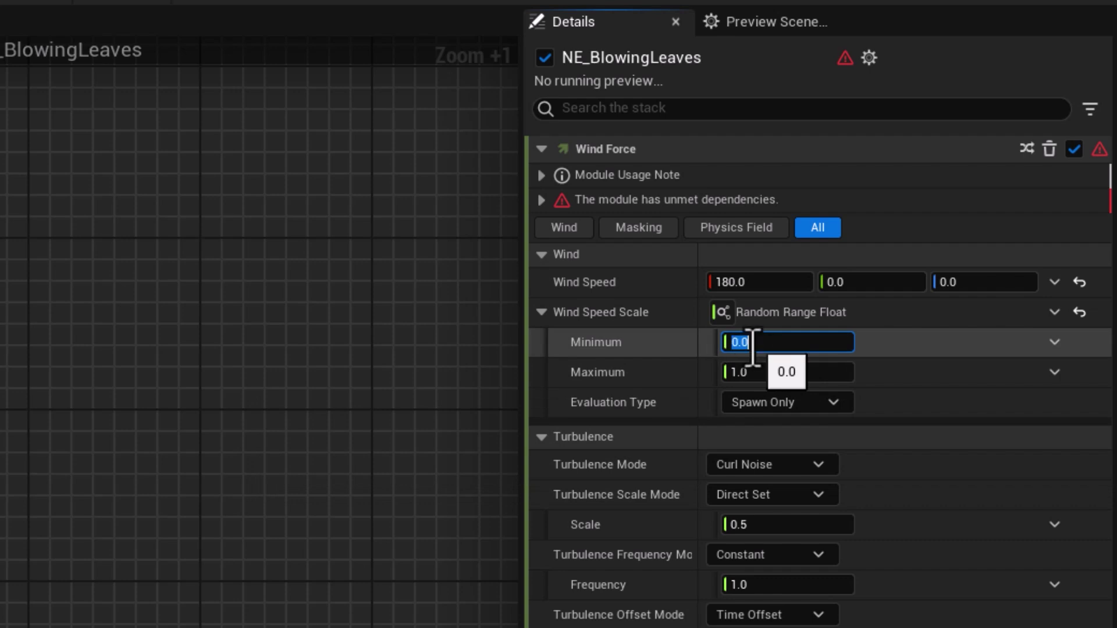
{"action": "type", "text": ".3"}
{"action": "left_click", "coordinate": [752, 373]}
{"action": "type", "text": ".5"}
{"action": "key", "text": "Return"}
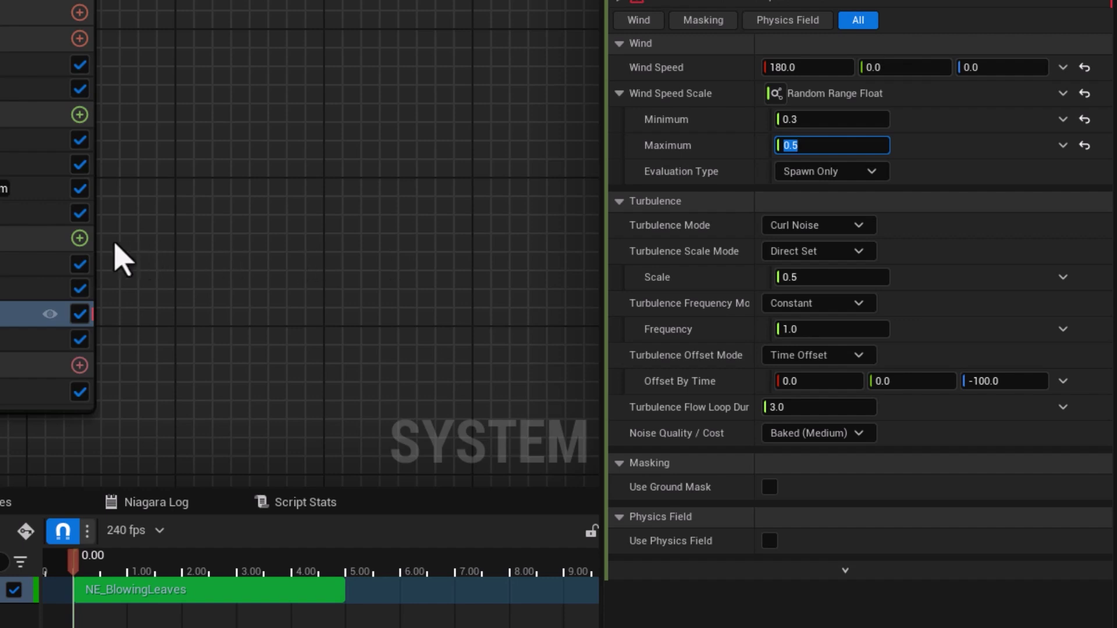
{"action": "left_click", "coordinate": [79, 238]}
{"action": "type", "text": "curl"}
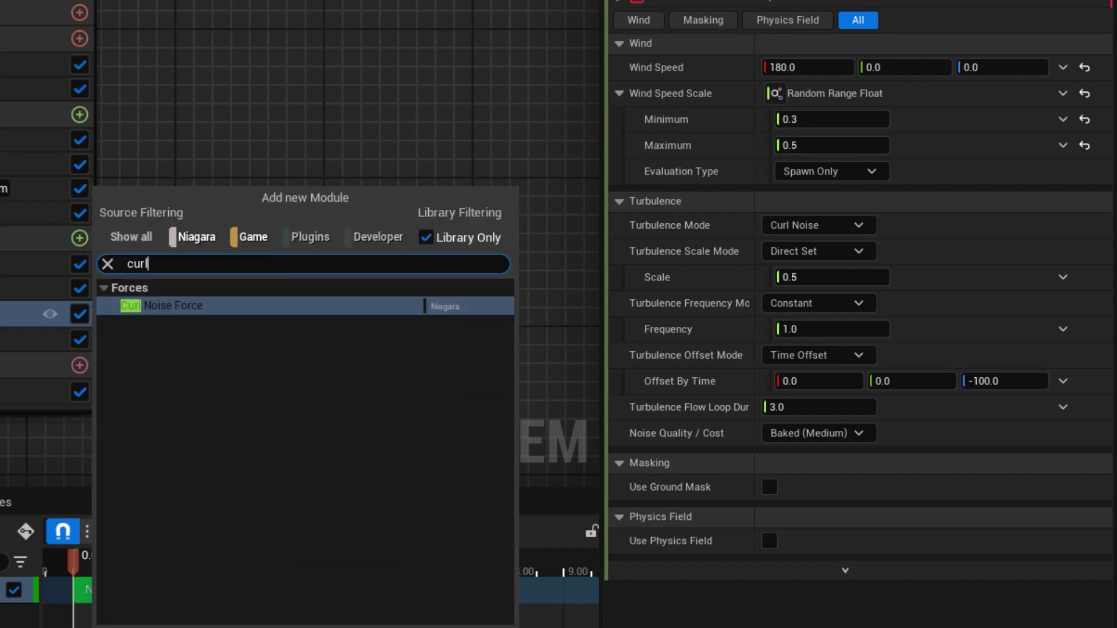
{"action": "key", "text": "Escape"}
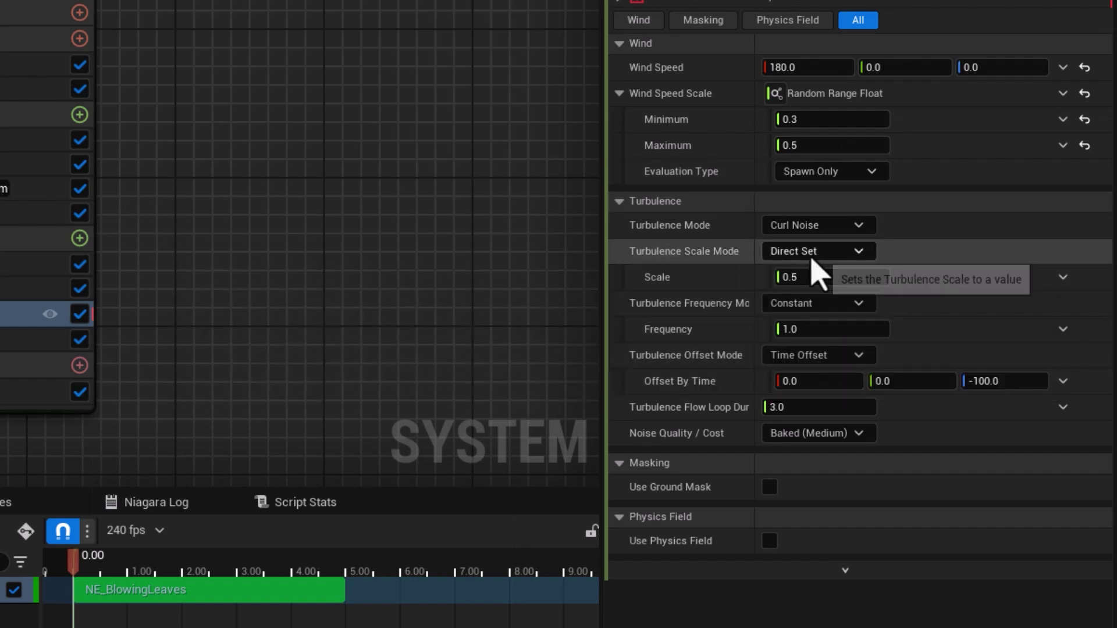
- Switch the Wind Force's Turbulence Scale Mode to Speed Range and set its Scale Min / Max to 0.275 and 1.0
{"action": "left_click", "coordinate": [826, 251]}
{"action": "left_click", "coordinate": [826, 303]}
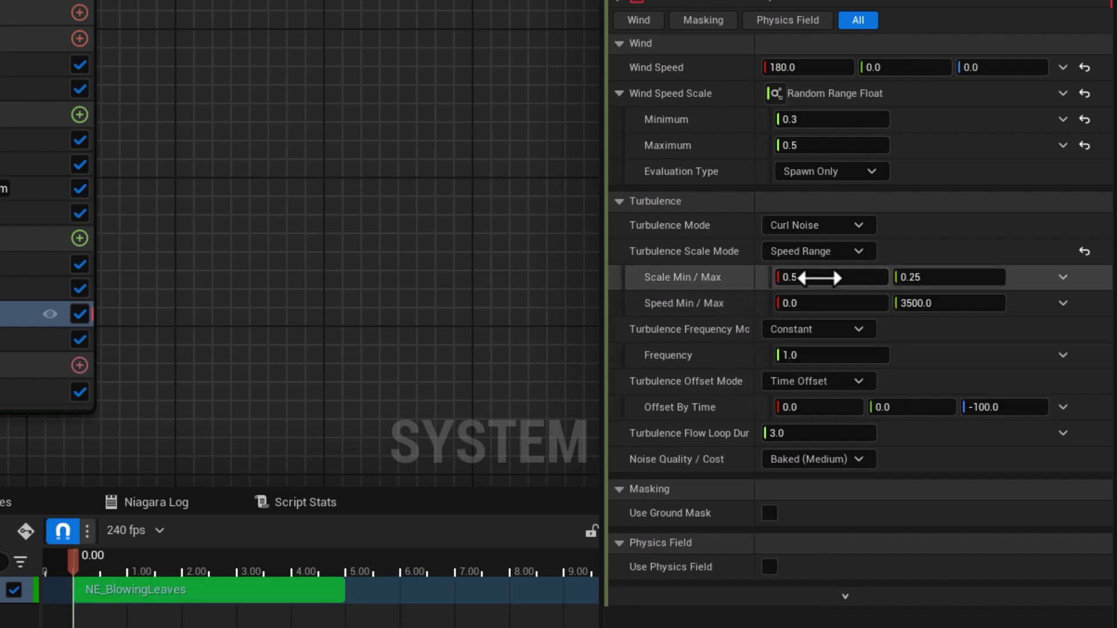
{"action": "left_click", "coordinate": [818, 280]}
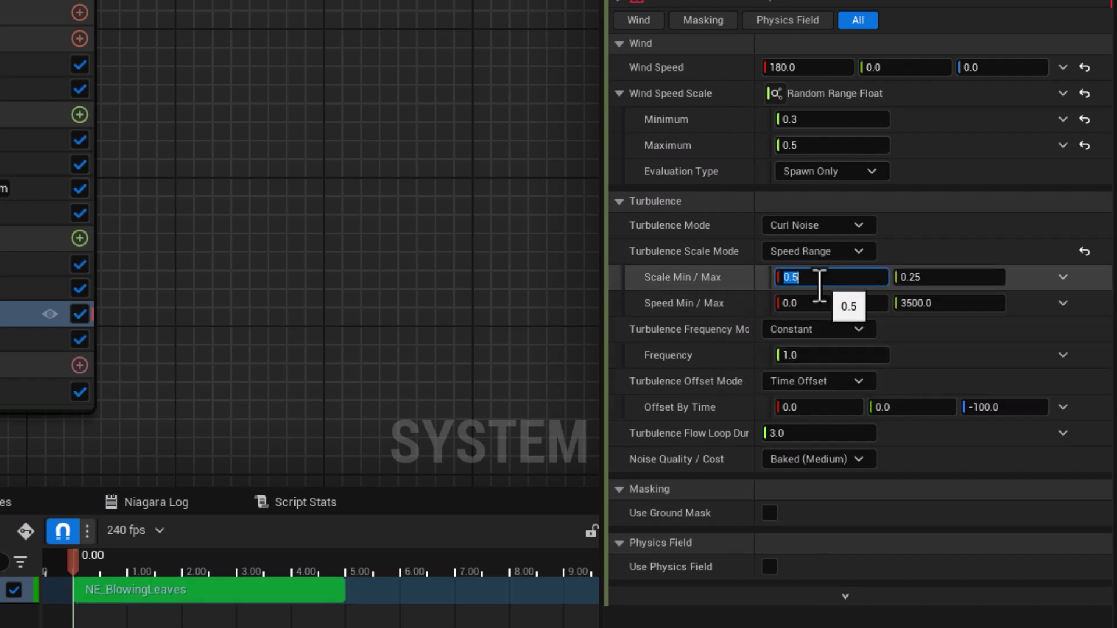
{"action": "type", "text": ".275"}
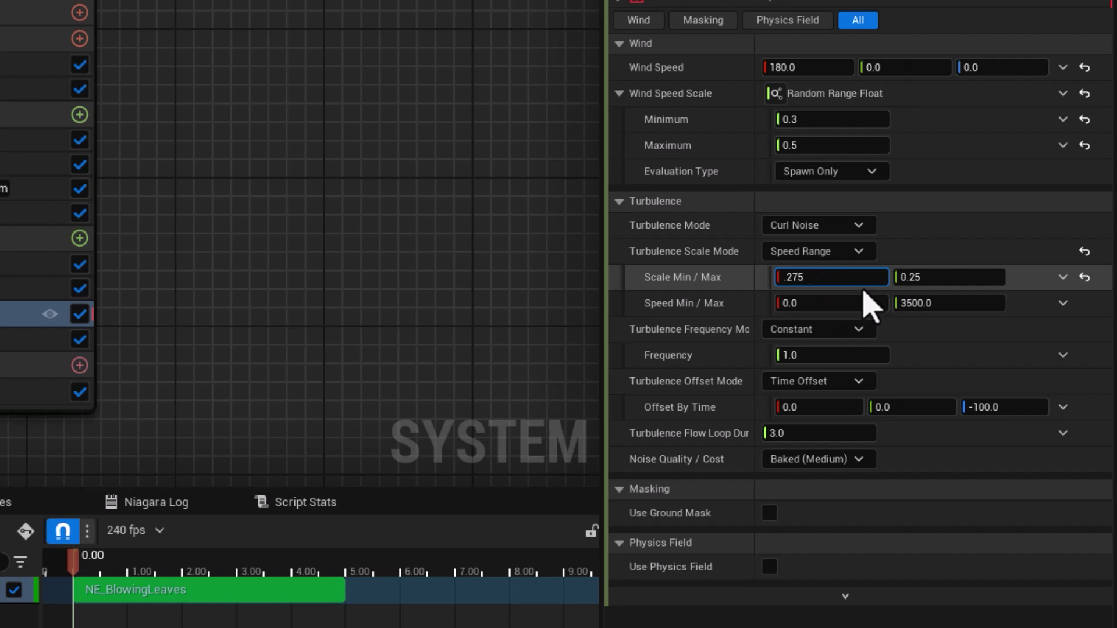
{"action": "left_click", "coordinate": [923, 279]}
{"action": "type", "text": "1"}
{"action": "key", "text": "Return"}
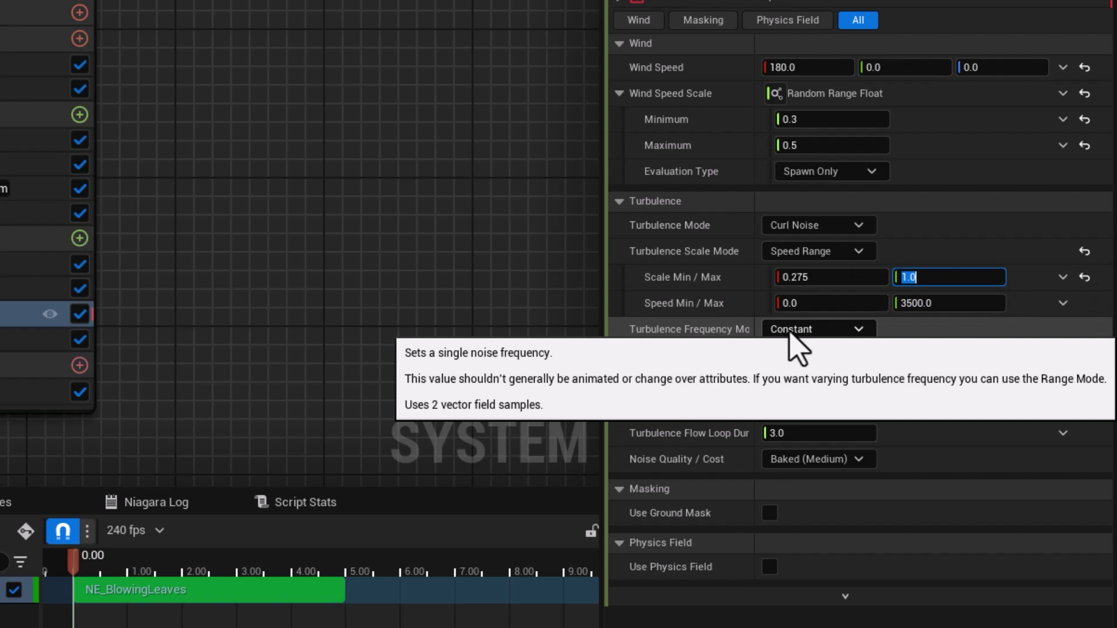
- Set the maximum speed of the turbulence's Speed Min / Max range to 500
{"action": "left_click", "coordinate": [925, 303]}
{"action": "type", "text": "500"}
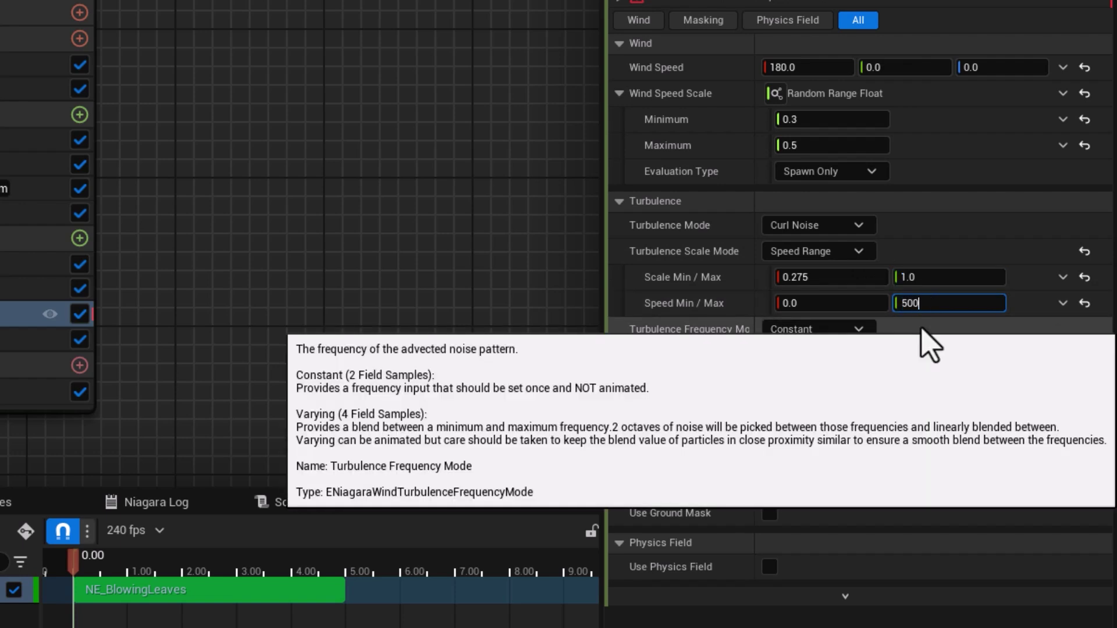
{"action": "key", "text": "Return"}
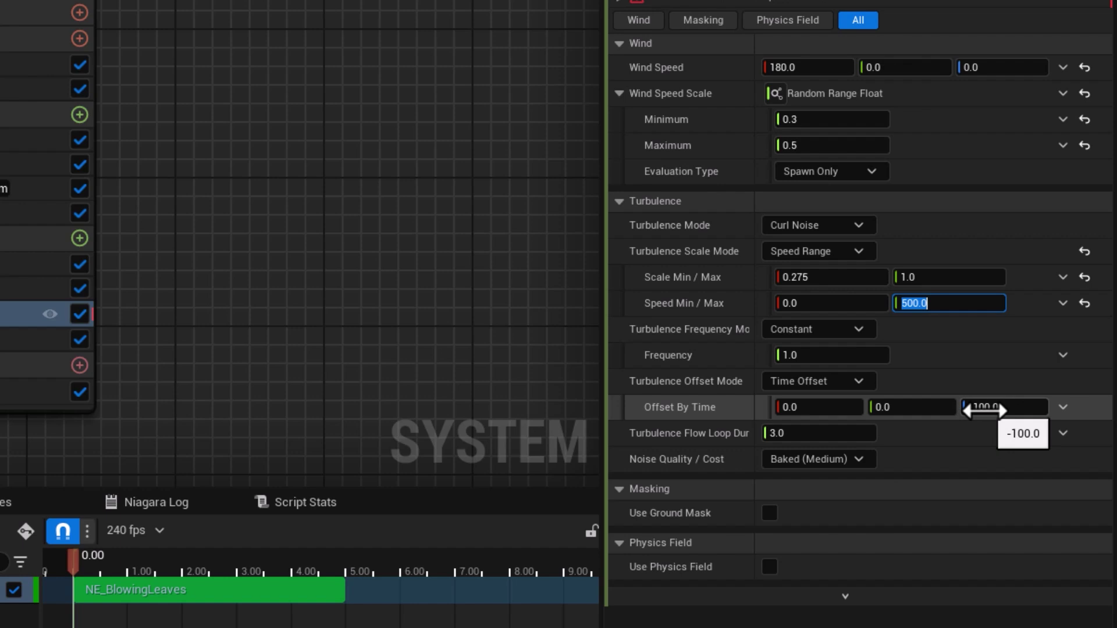
- Set the turbulence's Offset By Time to 50 on X, 10 on Y and -150 on Z
{"action": "left_click", "coordinate": [806, 409]}
{"action": "type", "text": "50"}
{"action": "key", "text": "Return"}
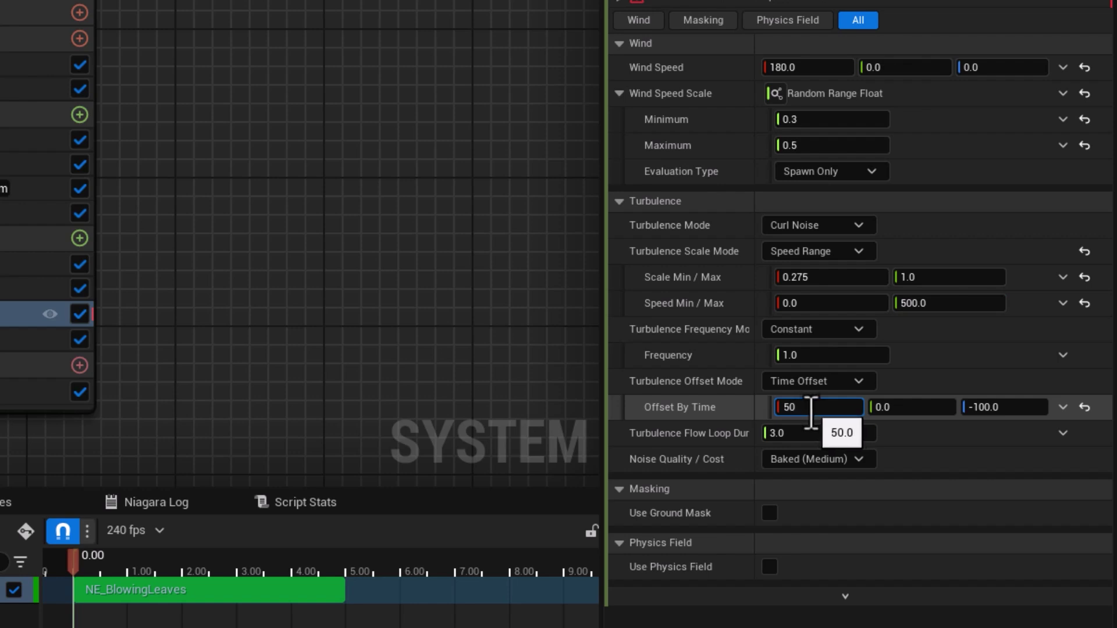
{"action": "left_click", "coordinate": [891, 409]}
{"action": "type", "text": "10"}
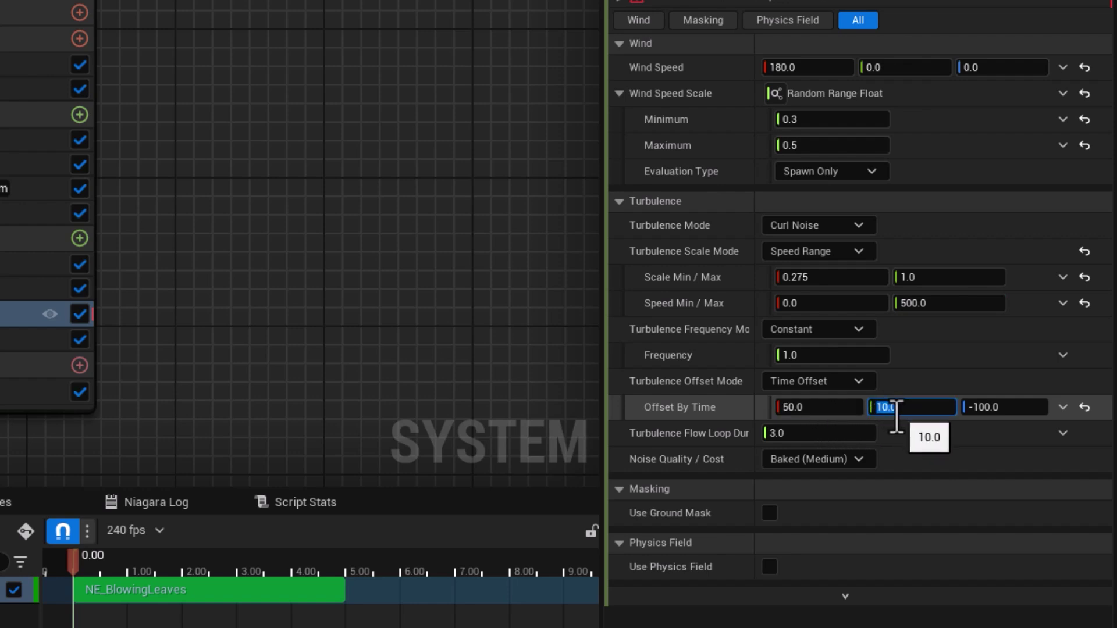
{"action": "key", "text": "Return"}
{"action": "left_click", "coordinate": [982, 409]}
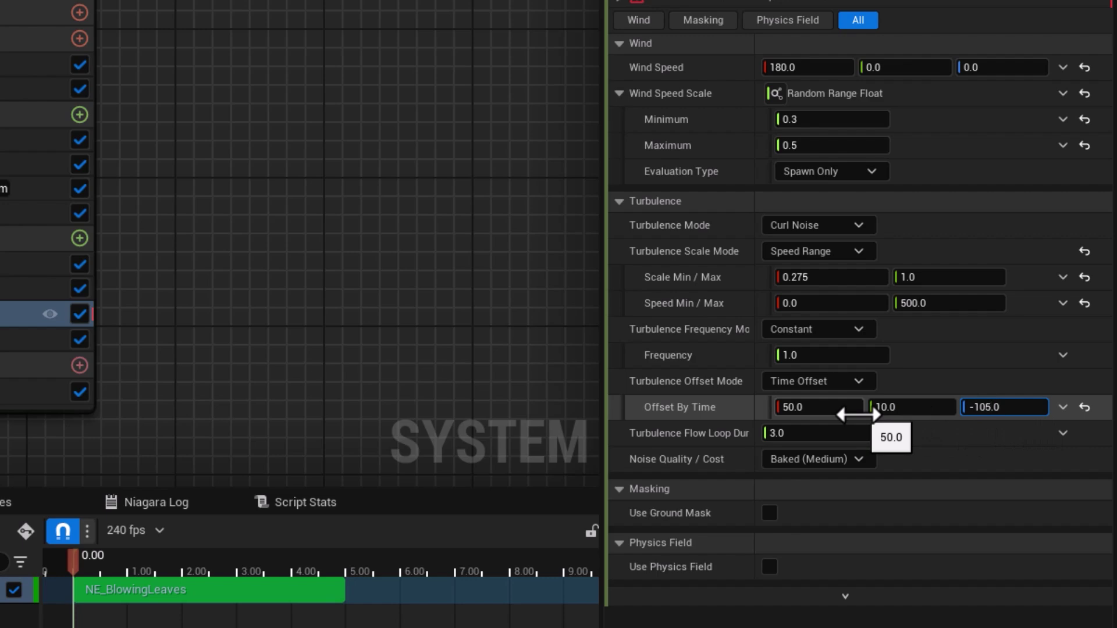
{"action": "key", "text": "BackSpace"}
{"action": "key", "text": "BackSpace"}
{"action": "type", "text": "50"}
{"action": "key", "text": "Return"}
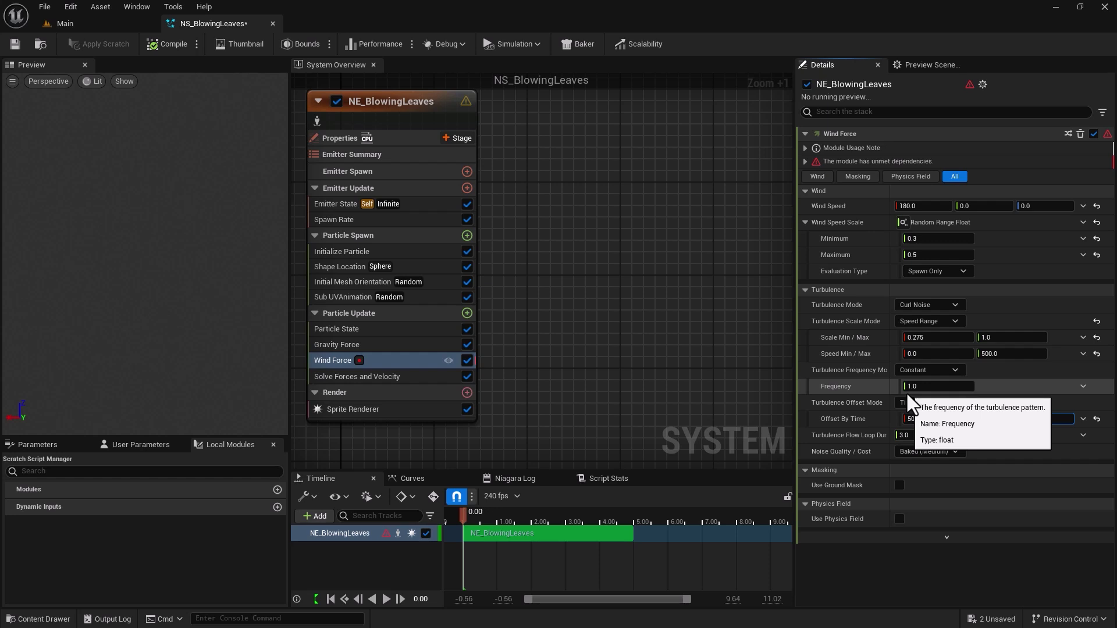
- Cancel the pending autosave and add an Aerodynamic Drag module to the Particle Update stage after Wind Force
{"action": "mouse_move", "coordinate": [357, 361]}
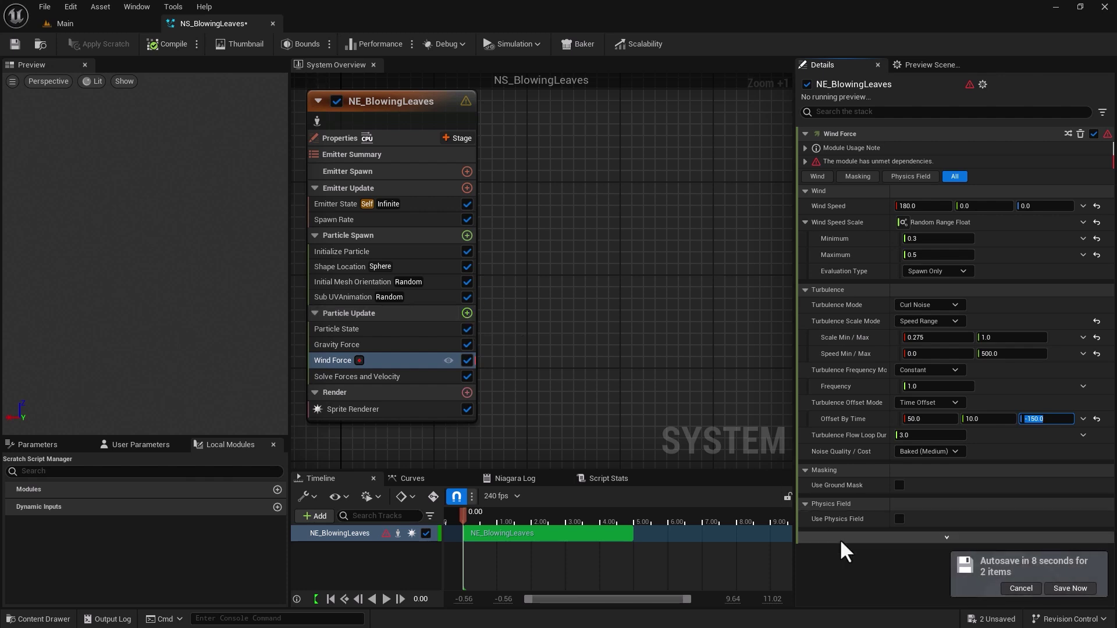
{"action": "left_click", "coordinate": [1012, 586]}
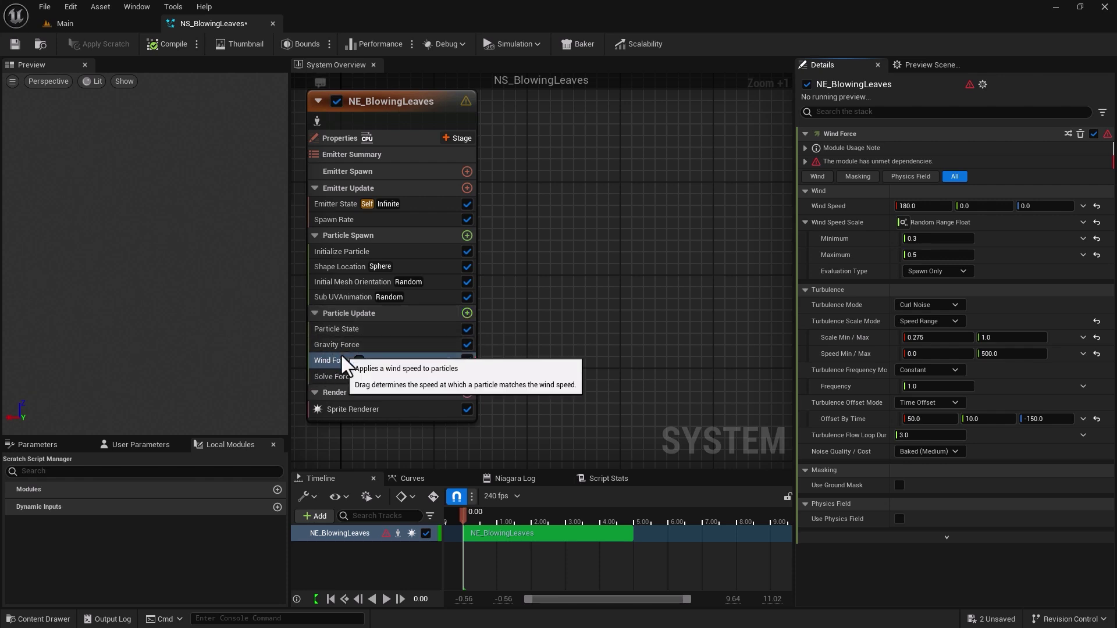
{"action": "left_click", "coordinate": [466, 313]}
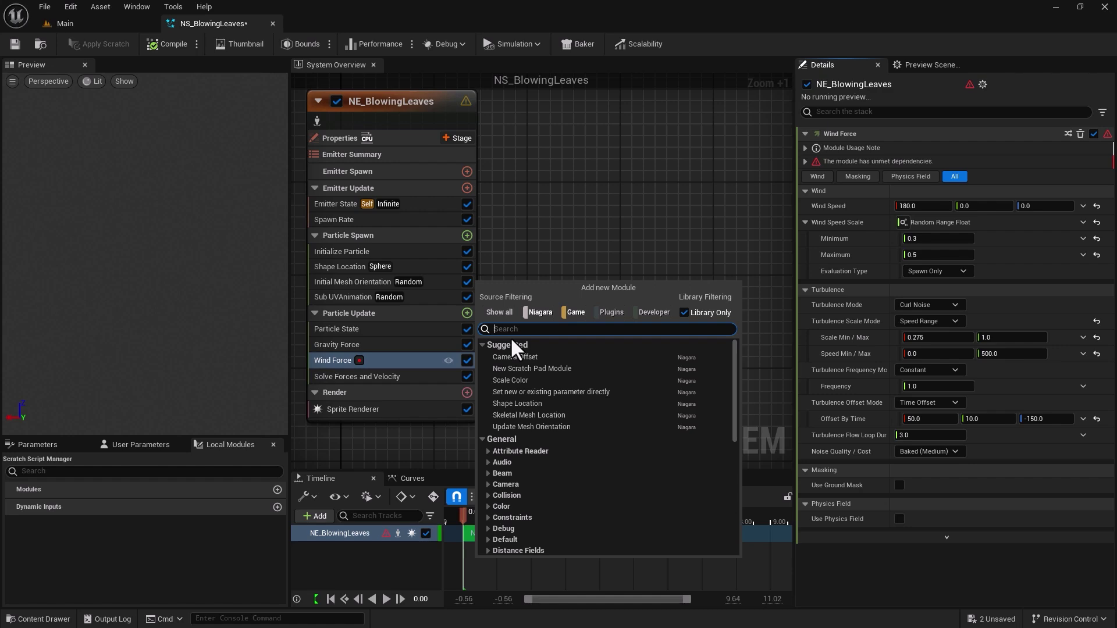
{"action": "type", "text": "aero"}
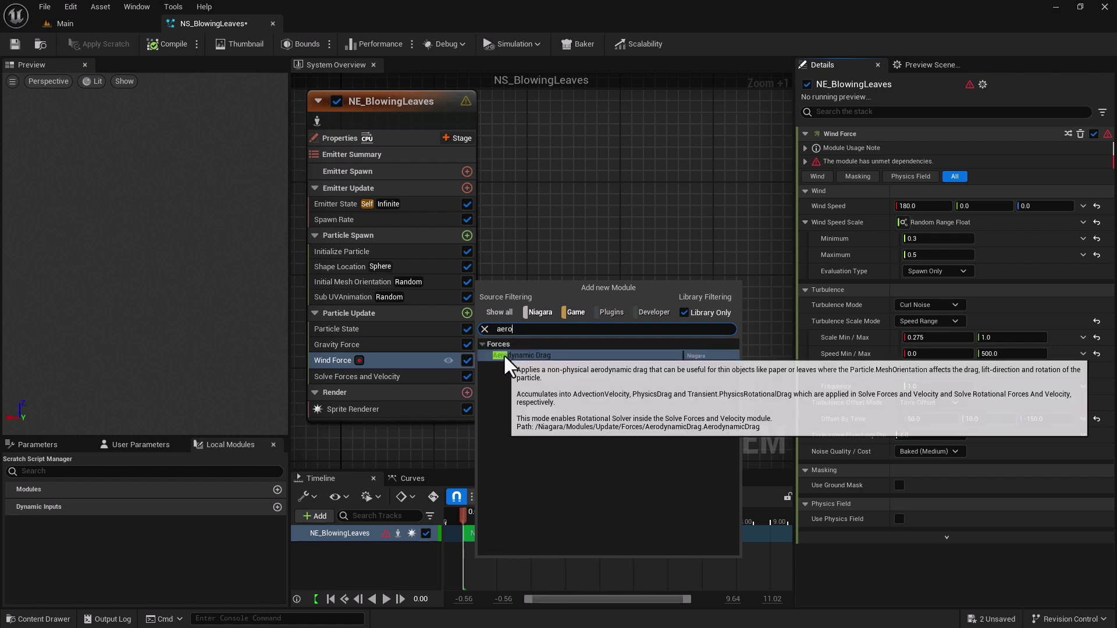
{"action": "left_click", "coordinate": [504, 355]}
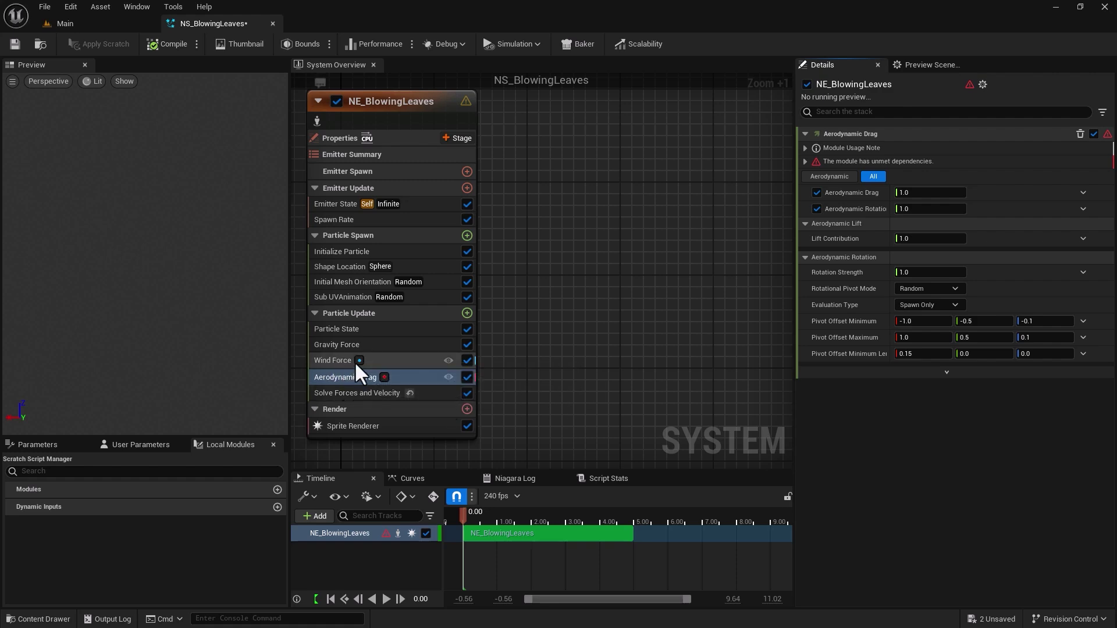
- Open the Wind Force module's usage note and dismiss it
{"action": "mouse_move", "coordinate": [359, 360]}
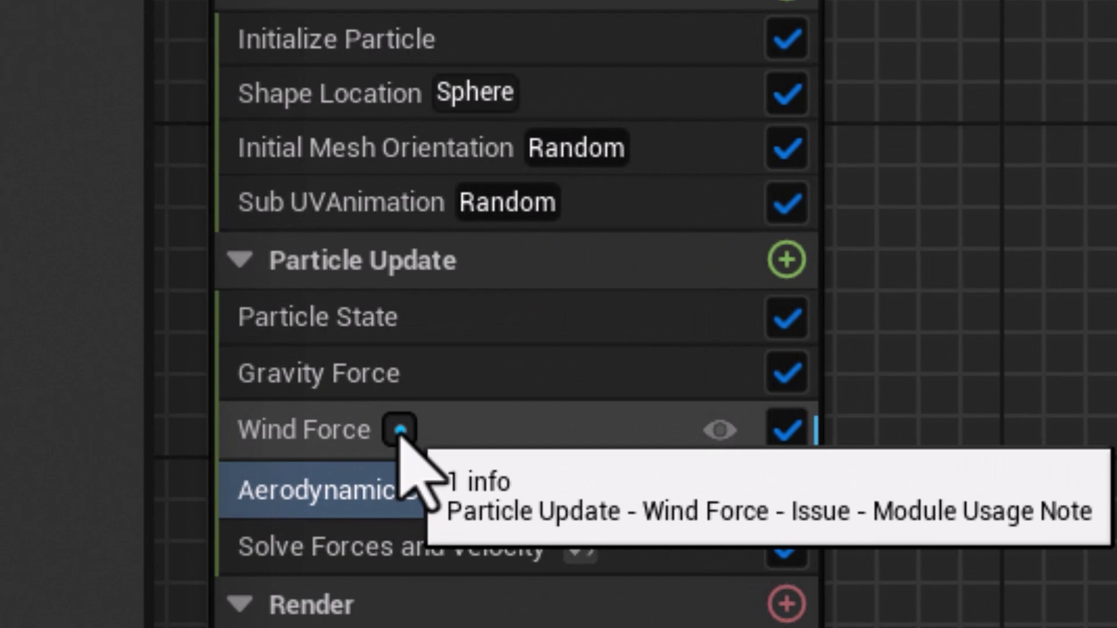
{"action": "left_click", "coordinate": [359, 361]}
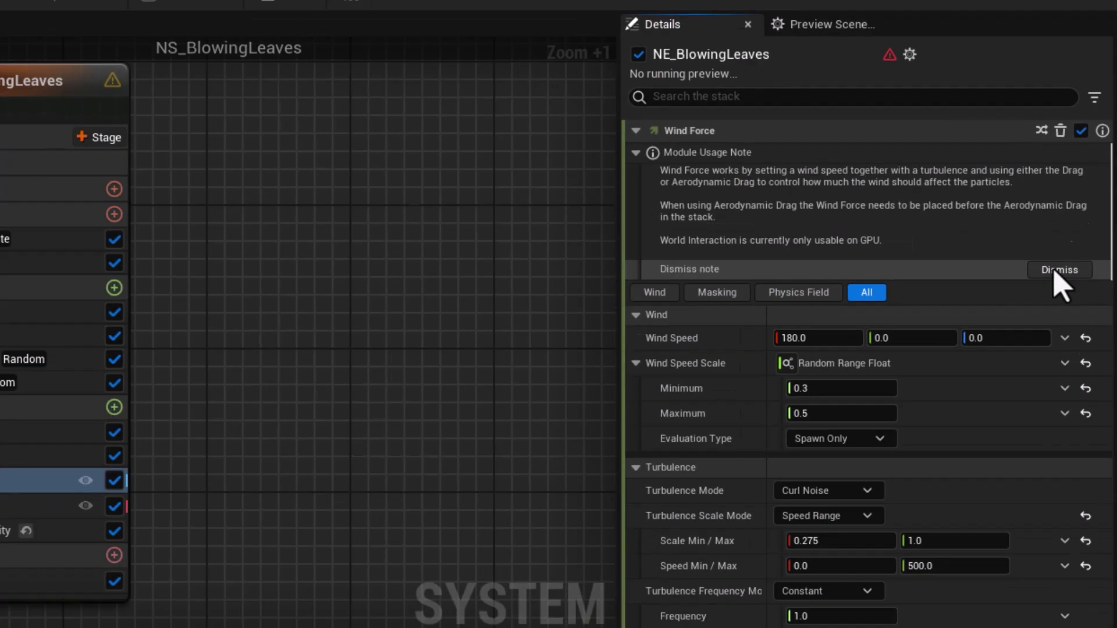
{"action": "left_click", "coordinate": [989, 429]}
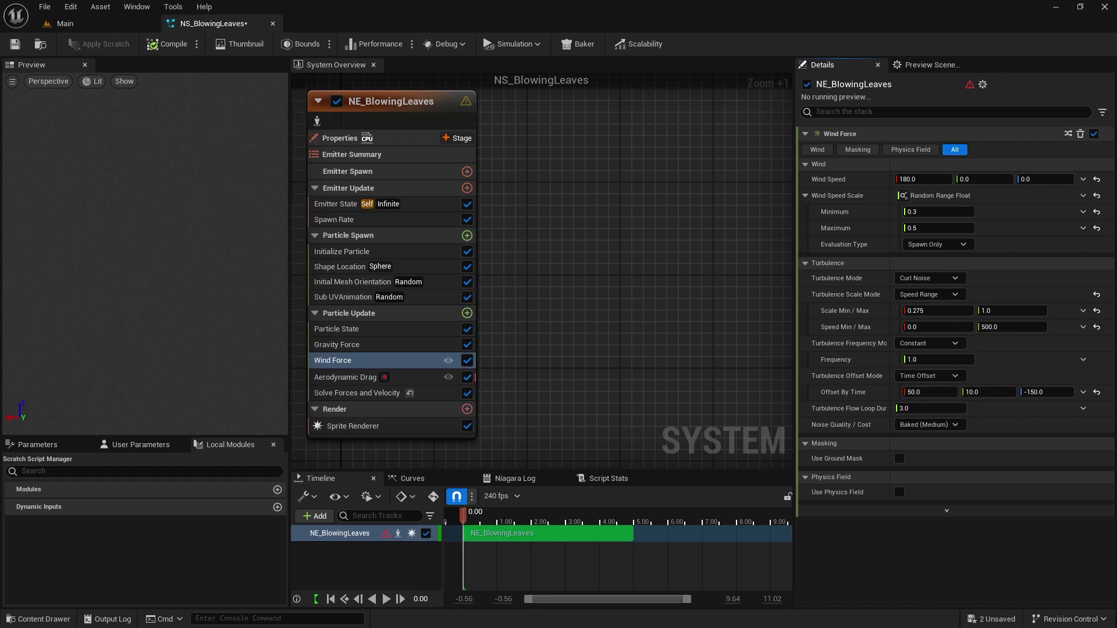
- Compare the Solve Forces and Velocity module's Rotational Solver settings with Aerodynamic Drag disabled and re-enabled
{"action": "left_click", "coordinate": [357, 378]}
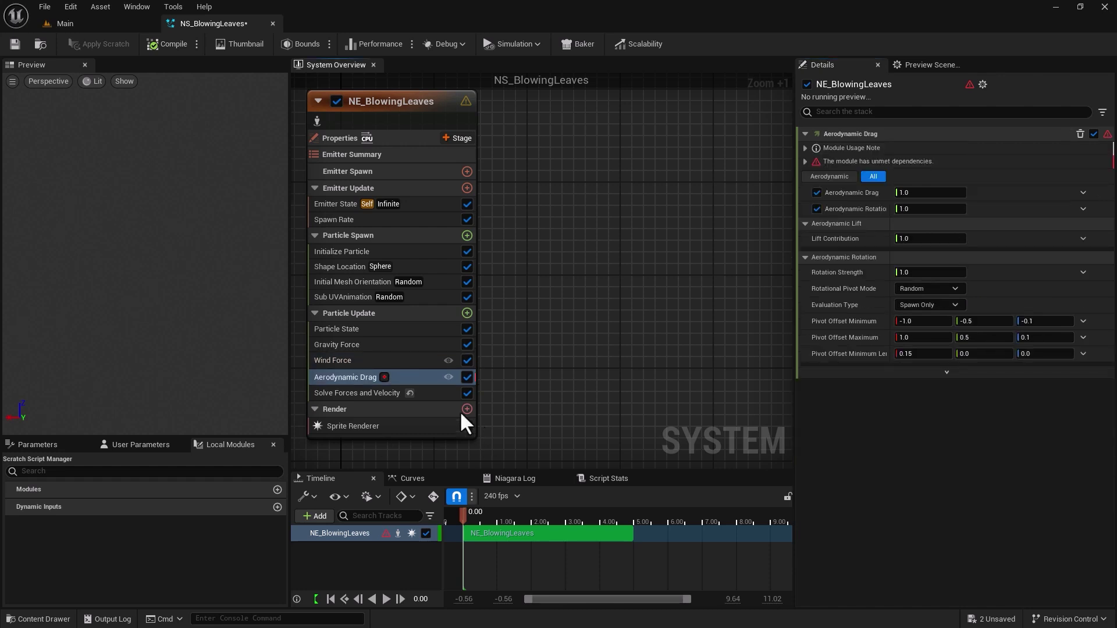
{"action": "left_click", "coordinate": [370, 394]}
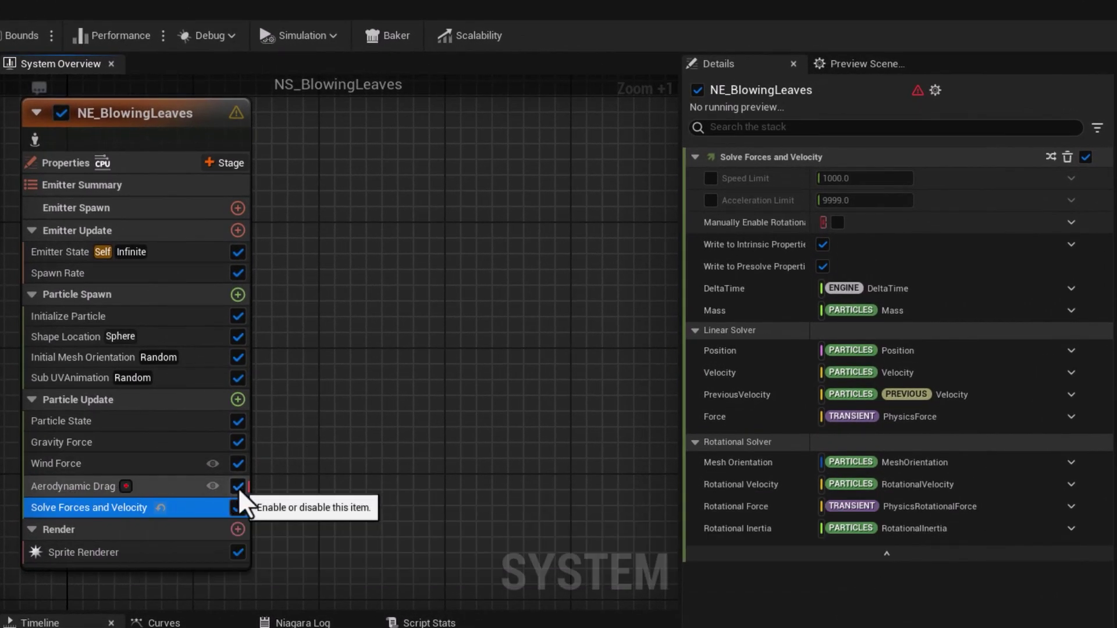
{"action": "left_click", "coordinate": [238, 487]}
{"action": "left_click", "coordinate": [239, 489]}
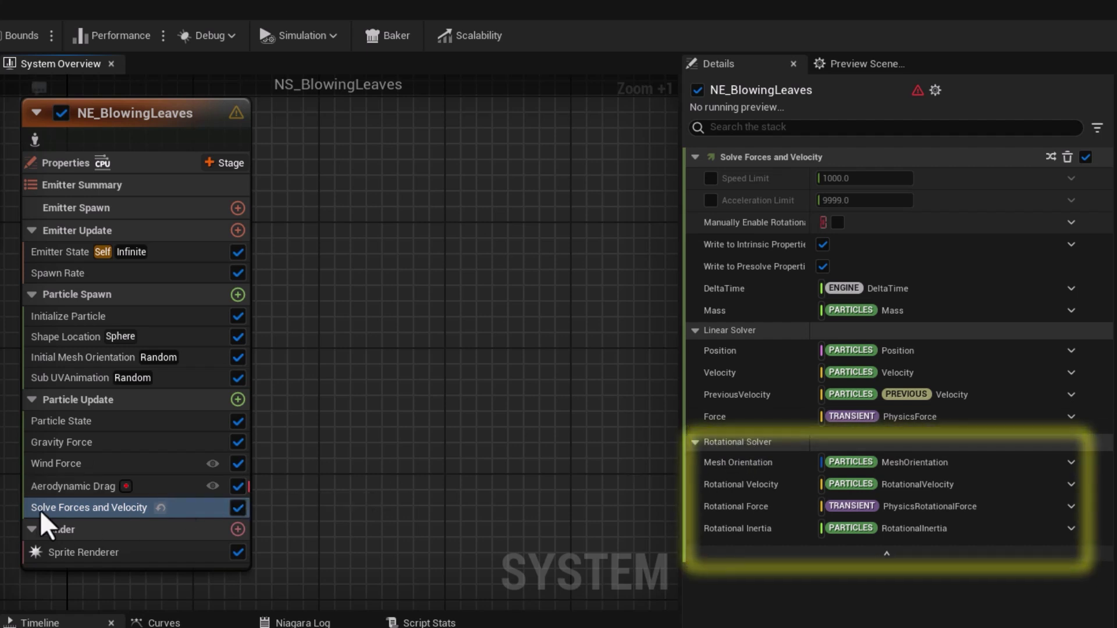
- Disable and re-enable Aerodynamic Drag to compare the Solve Forces and Velocity inputs, and examine the drag module's own settings
{"action": "left_click", "coordinate": [238, 487]}
{"action": "left_click", "coordinate": [238, 487]}
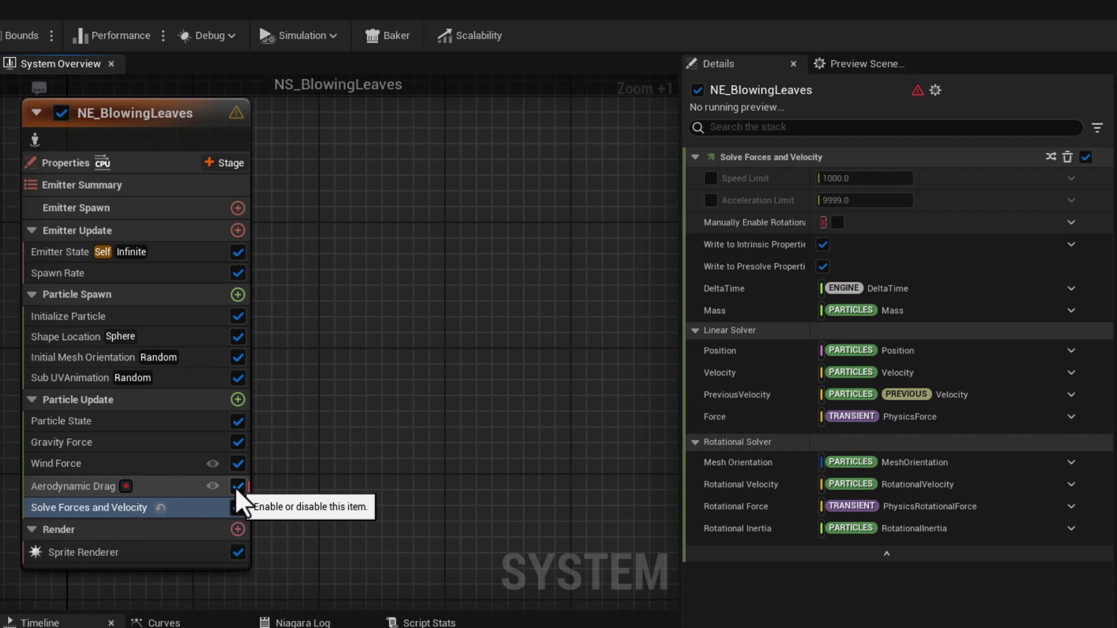
{"action": "left_click", "coordinate": [238, 487]}
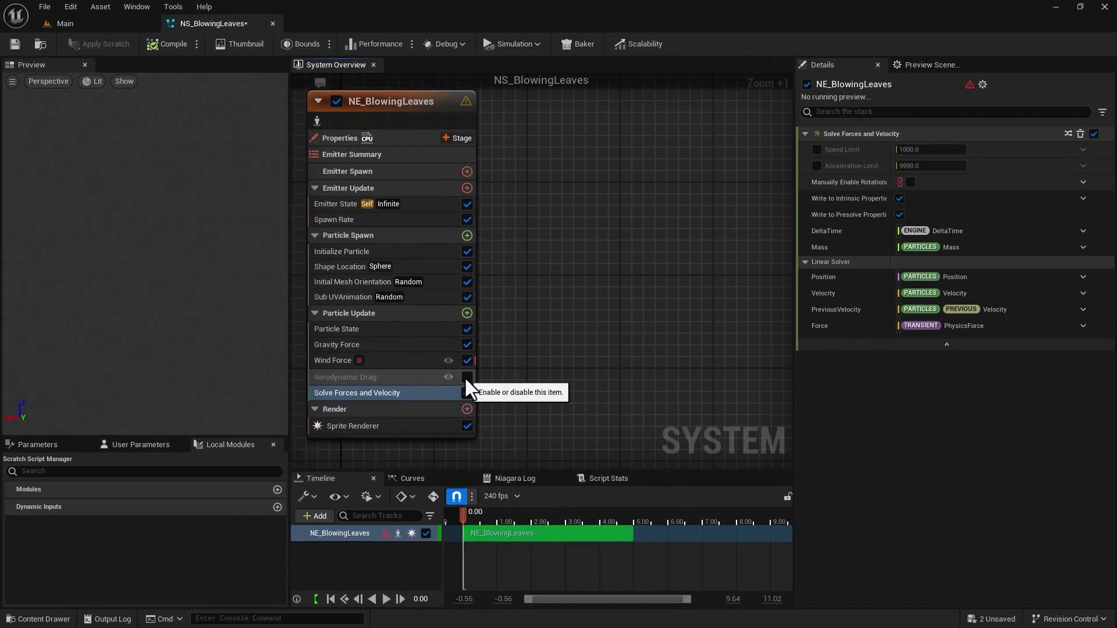
{"action": "left_click", "coordinate": [467, 377]}
{"action": "left_click", "coordinate": [319, 378]}
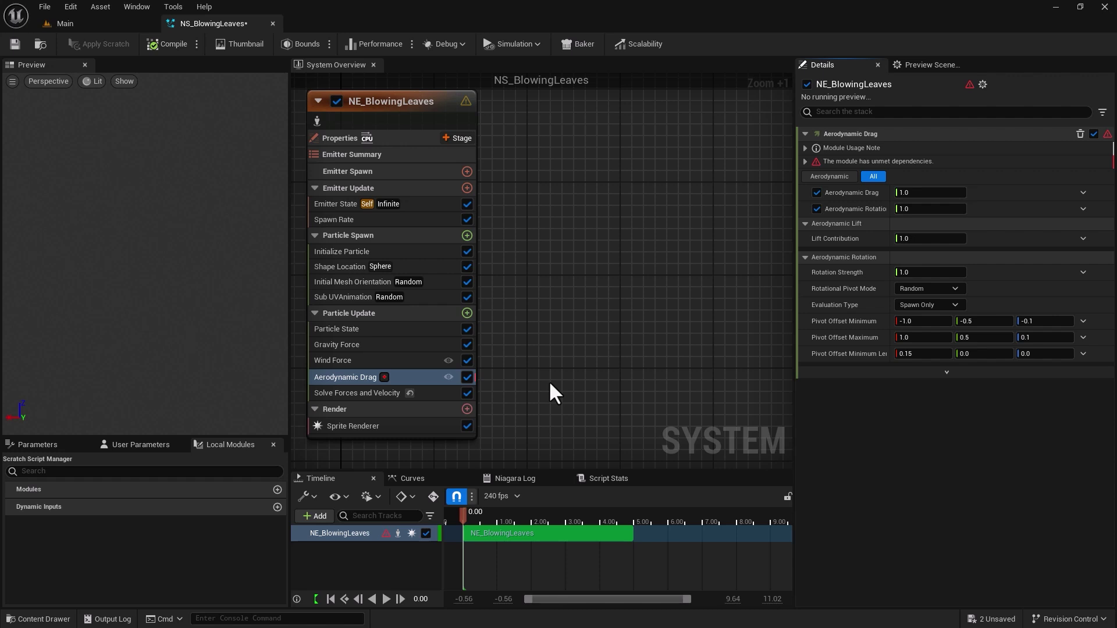
- Add an Align Sprite to Mesh Orientation module to Particle Update and check the Sprite Renderer's Alignment and Facing Mode
{"action": "left_click", "coordinate": [466, 314]}
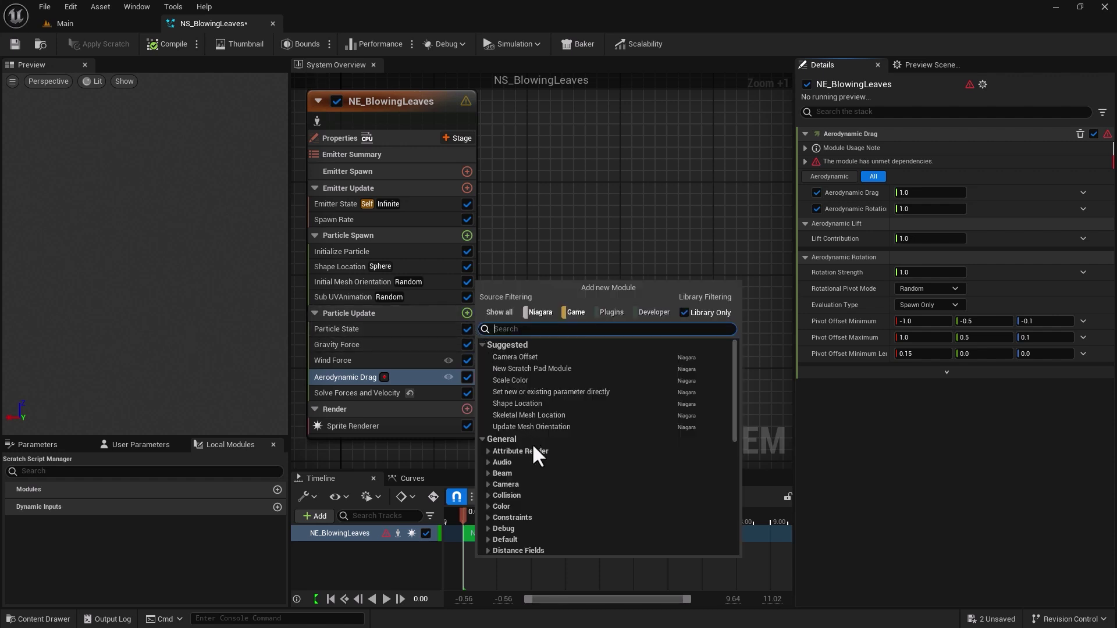
{"action": "type", "text": "align mesh"}
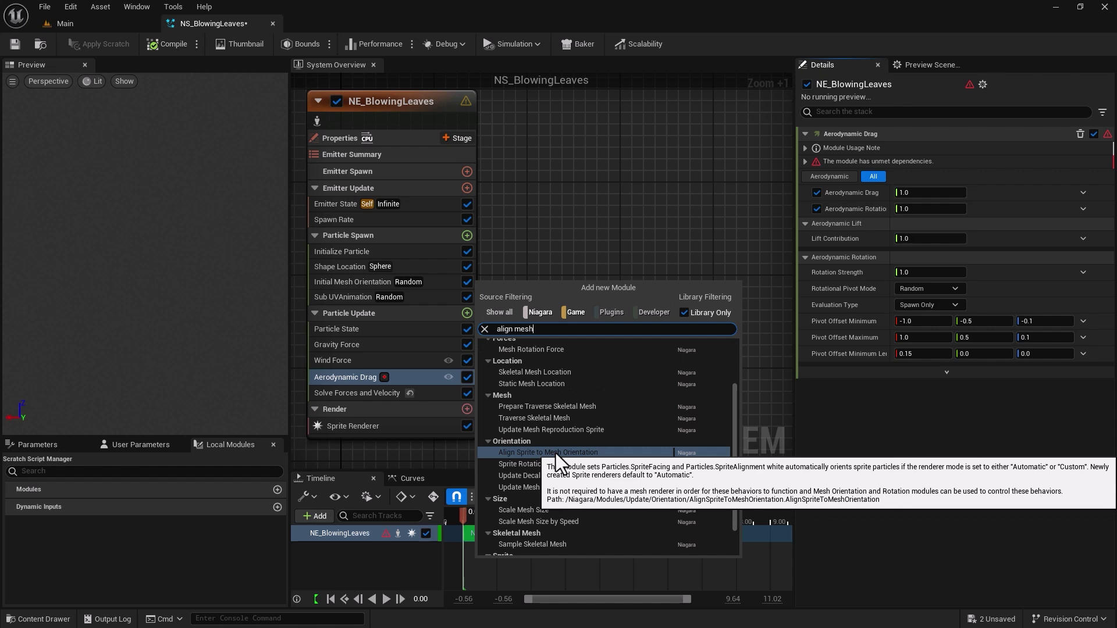
{"action": "left_click", "coordinate": [556, 453]}
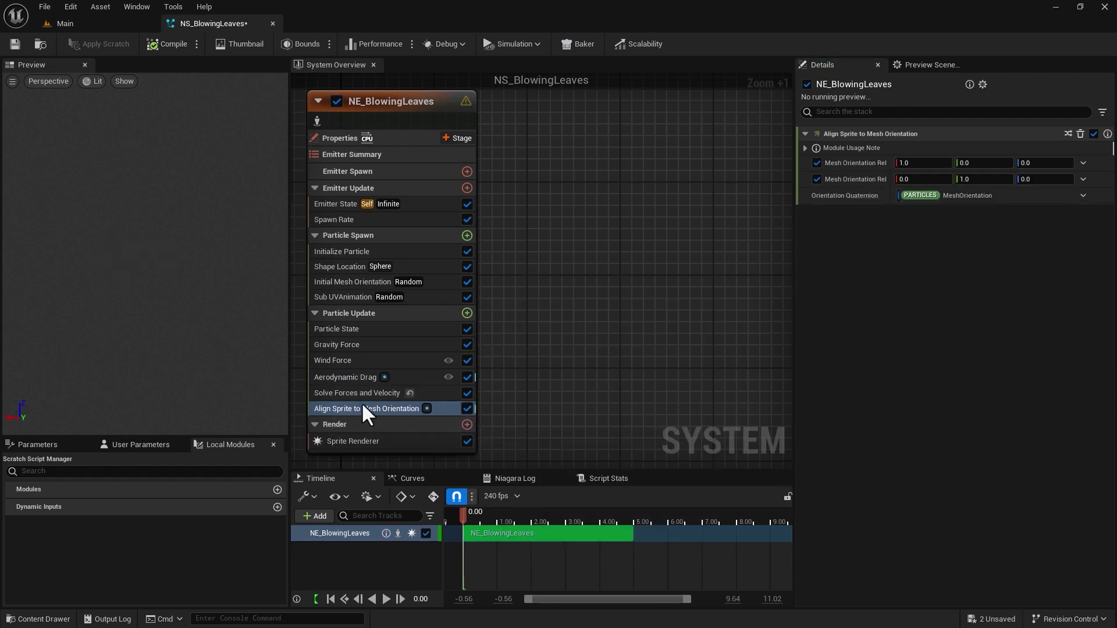
{"action": "left_click", "coordinate": [359, 442]}
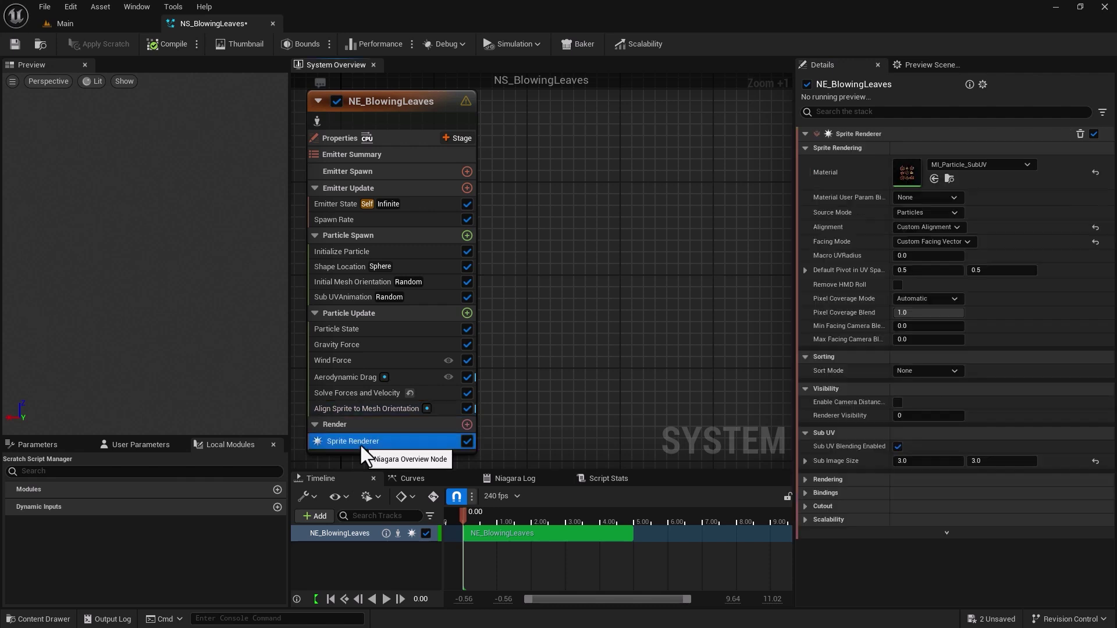
{"action": "mouse_move", "coordinate": [934, 228]}
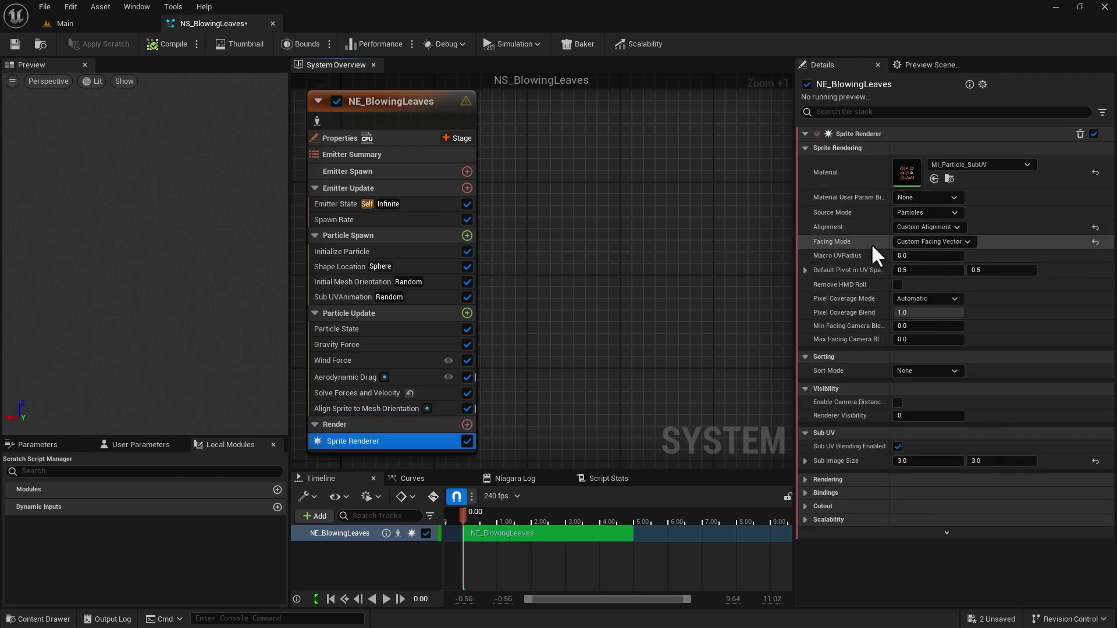
- Dismiss the usage notes of the Align Sprite to Mesh Orientation and Aerodynamic Drag modules
{"action": "left_click", "coordinate": [351, 409]}
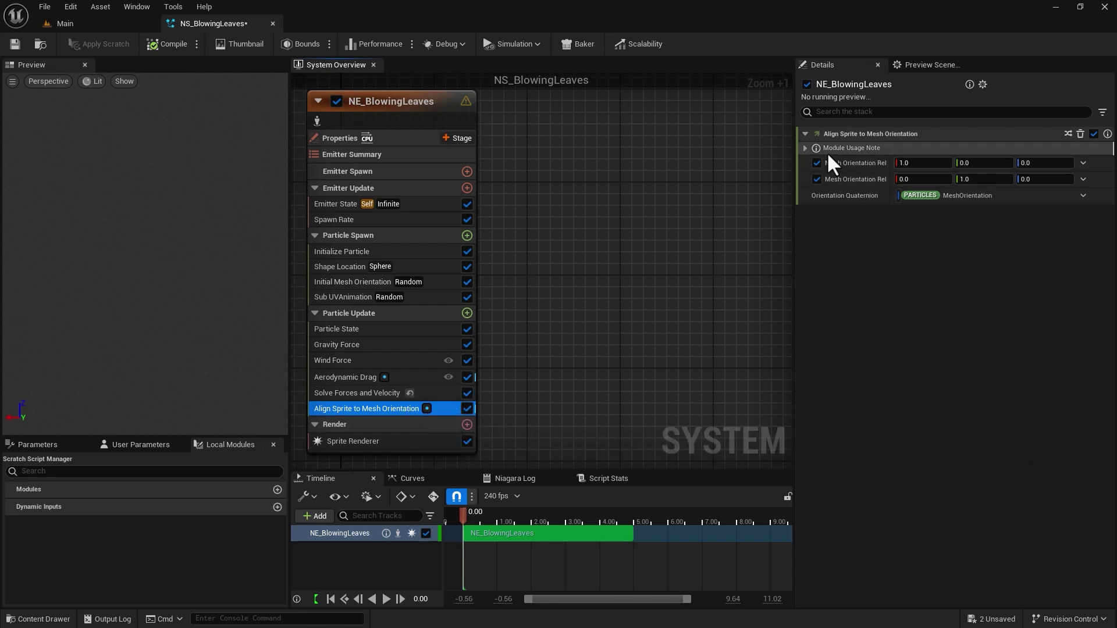
{"action": "left_click", "coordinate": [805, 148]}
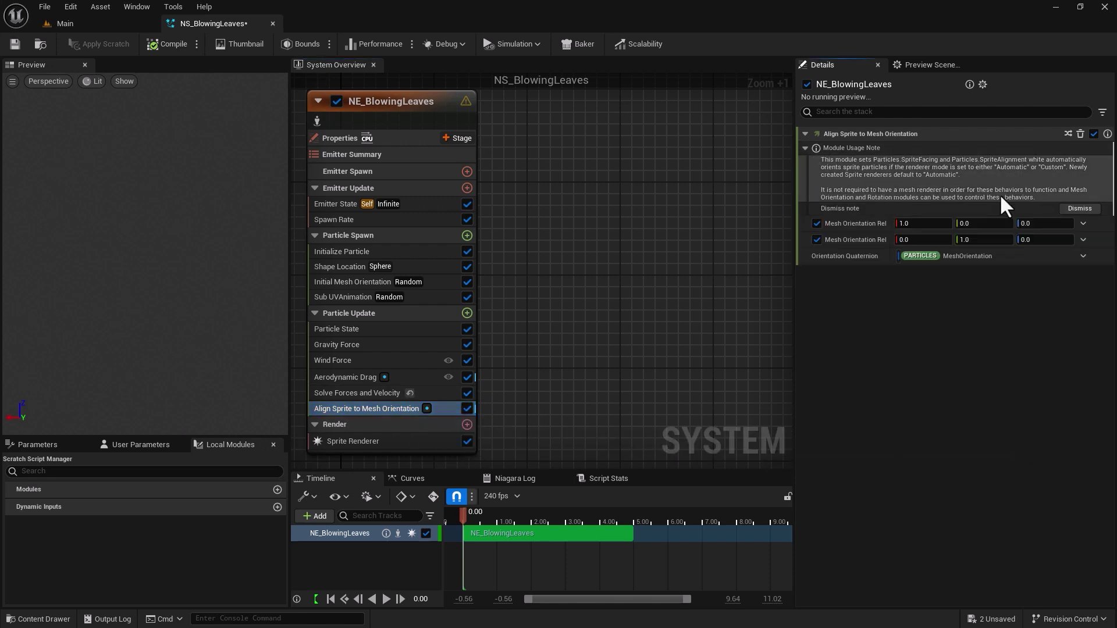
{"action": "left_click", "coordinate": [1077, 208]}
{"action": "left_click", "coordinate": [359, 376]}
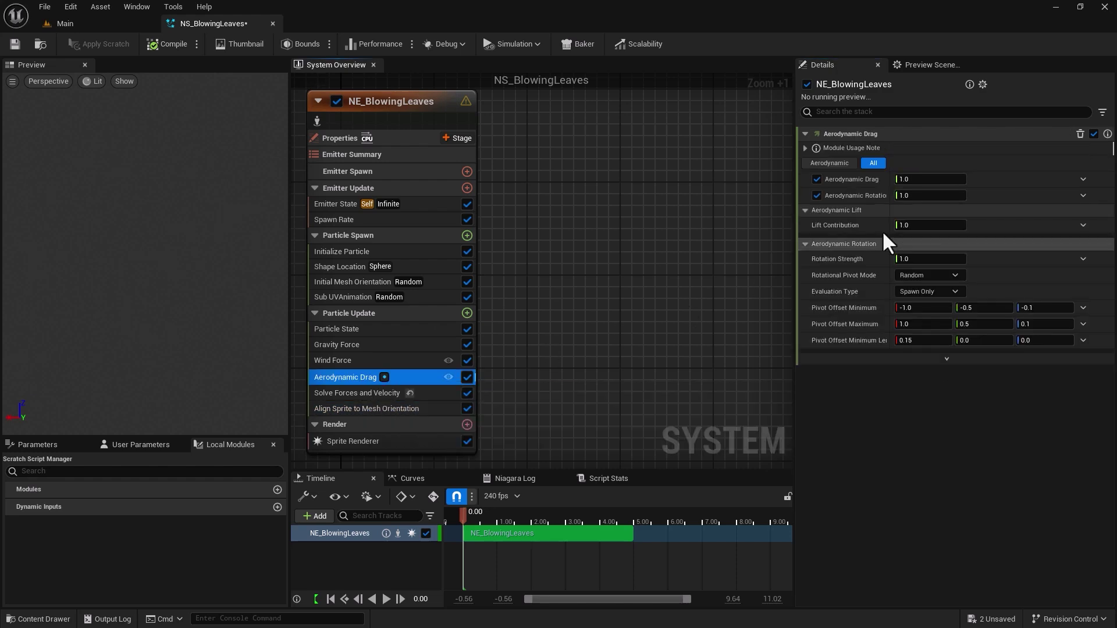
{"action": "left_click", "coordinate": [827, 149]}
{"action": "left_click", "coordinate": [1078, 222]}
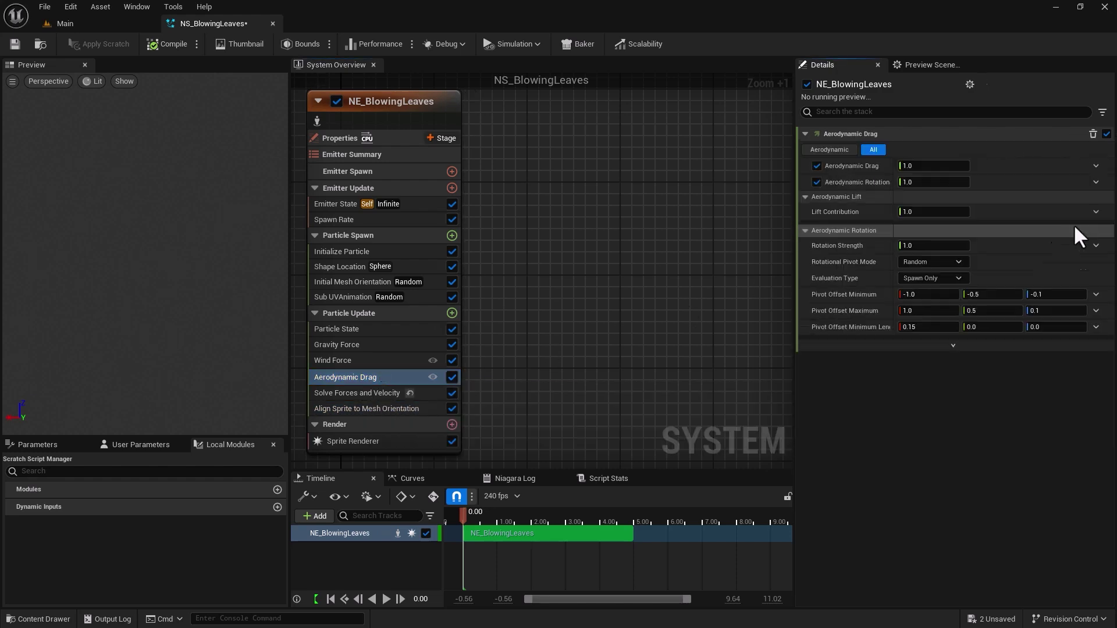
- Switch to the Main level, place the NS_BlowingLeaves system from the VFX folder high up near the tree, and deselect it
{"action": "left_click", "coordinate": [387, 599]}
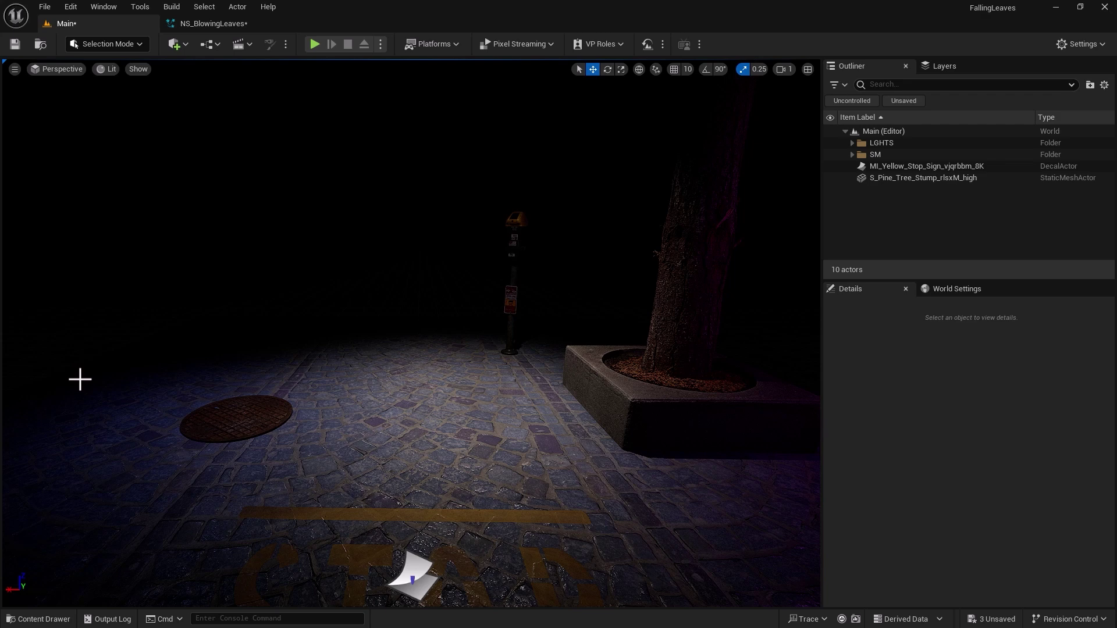
{"action": "left_click", "coordinate": [58, 619]}
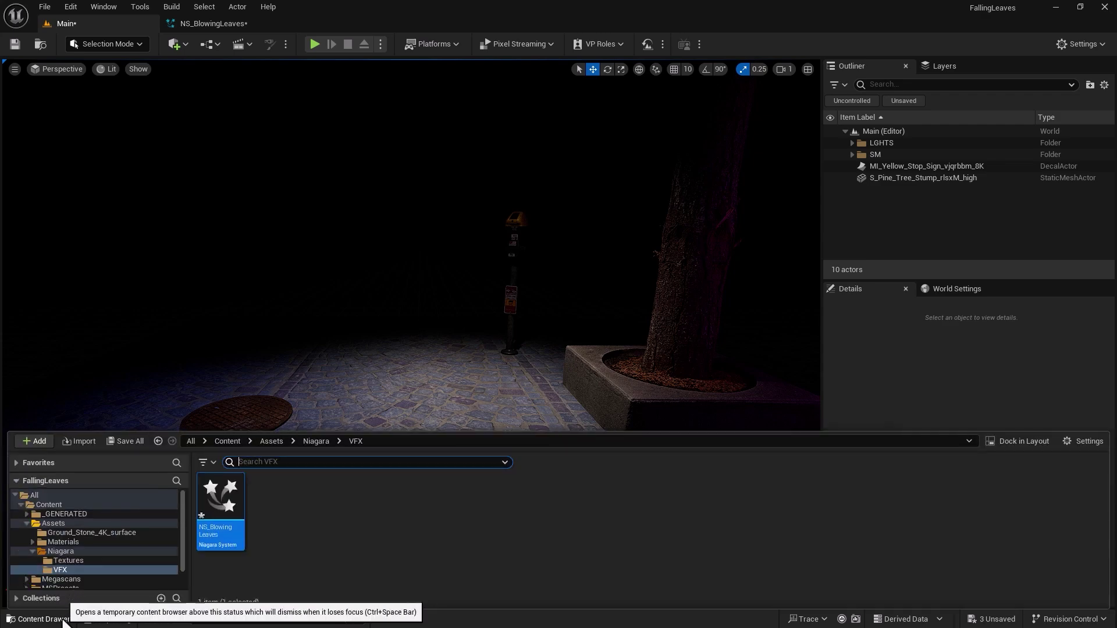
{"action": "left_click_drag", "start_coordinate": [220, 511], "coordinate": [591, 70]}
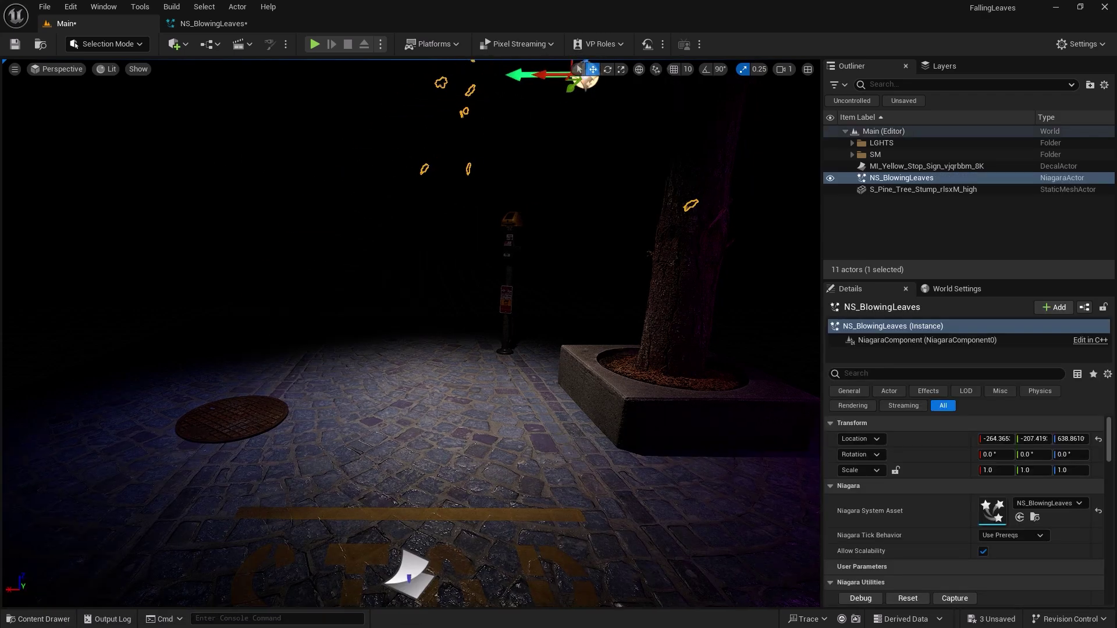
{"action": "left_click", "coordinate": [99, 168]}
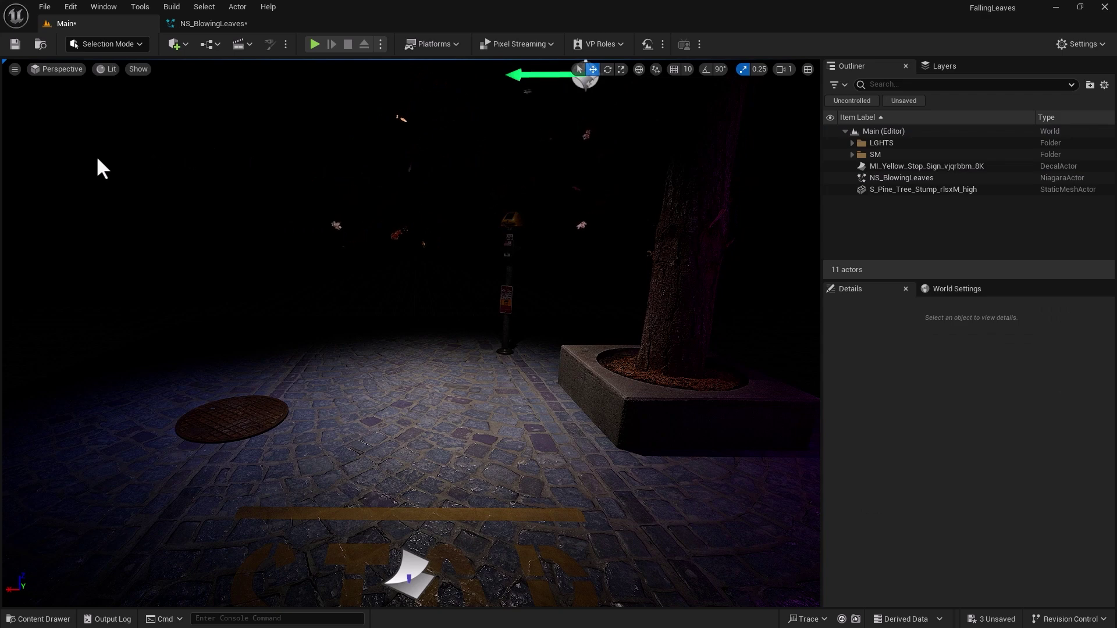
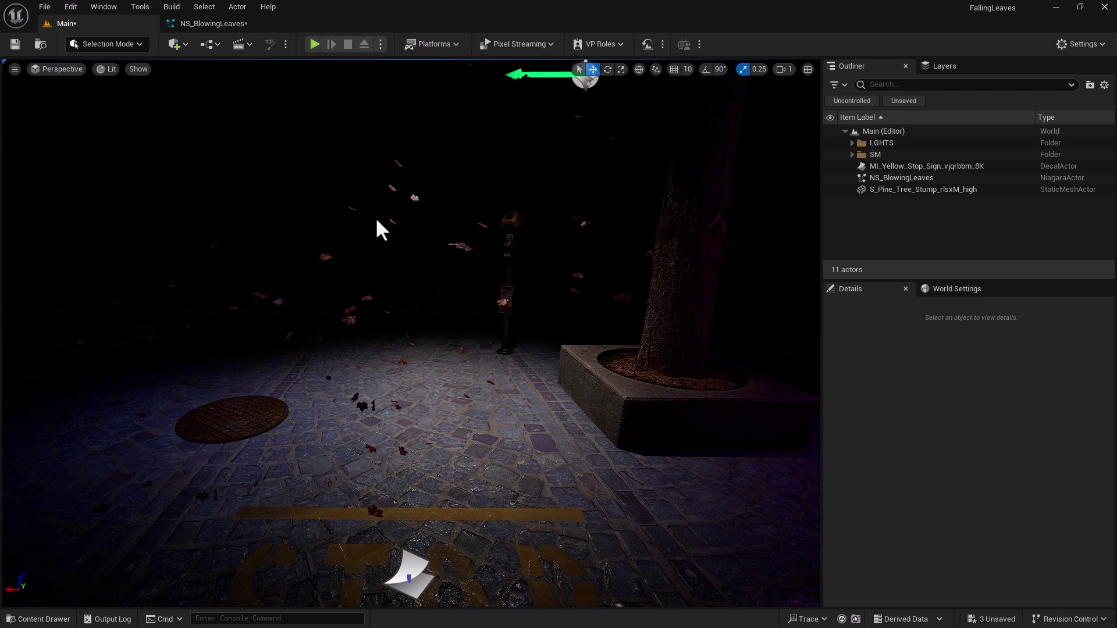
- Focus on the NS_BlowingLeaves actor in the level and examine how its leaves spread over the street
{"action": "left_click", "coordinate": [900, 178]}
{"action": "key", "text": "f"}
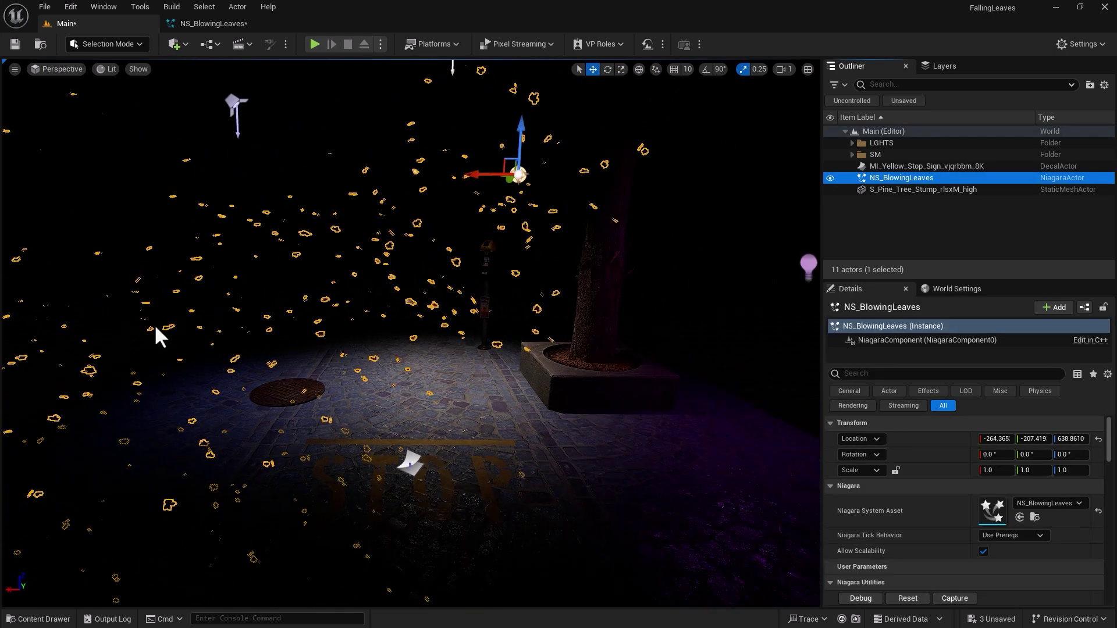
{"action": "scroll", "coordinate": [156, 326], "scroll_direction": "down", "scroll_amount": 2}
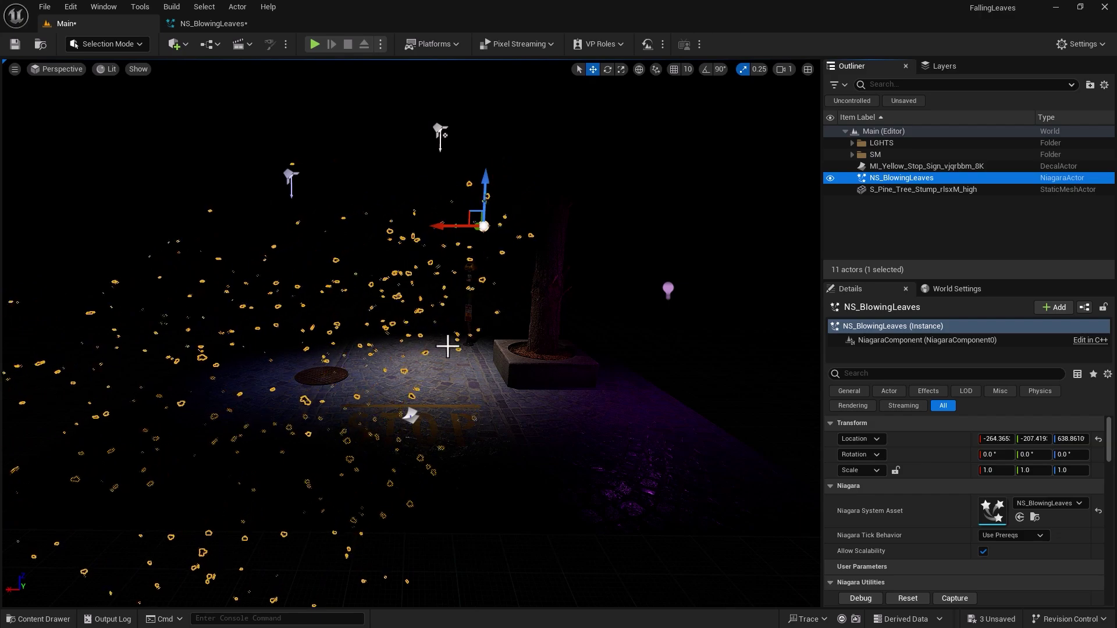
{"action": "scroll", "coordinate": [415, 342], "scroll_direction": "up", "scroll_amount": 2}
{"action": "scroll", "coordinate": [414, 342], "scroll_direction": "up", "scroll_amount": 2}
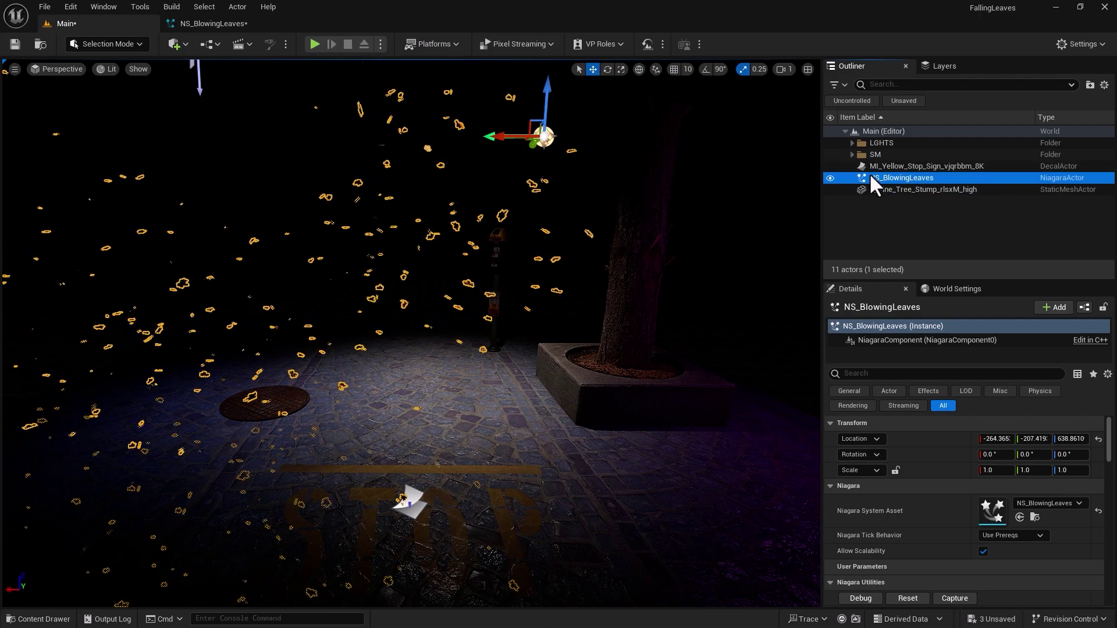
- Return to the NS_BlowingLeaves system and drive the Aerodynamic Drag module's drag value with a Random Range Float
{"action": "left_click", "coordinate": [214, 24]}
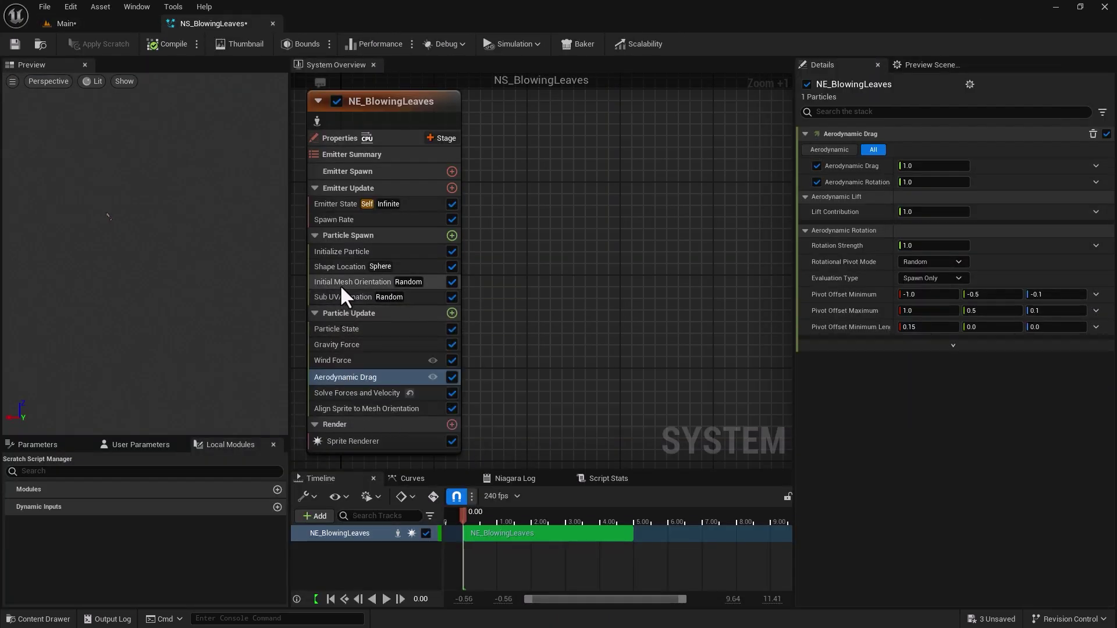
{"action": "left_click", "coordinate": [347, 378]}
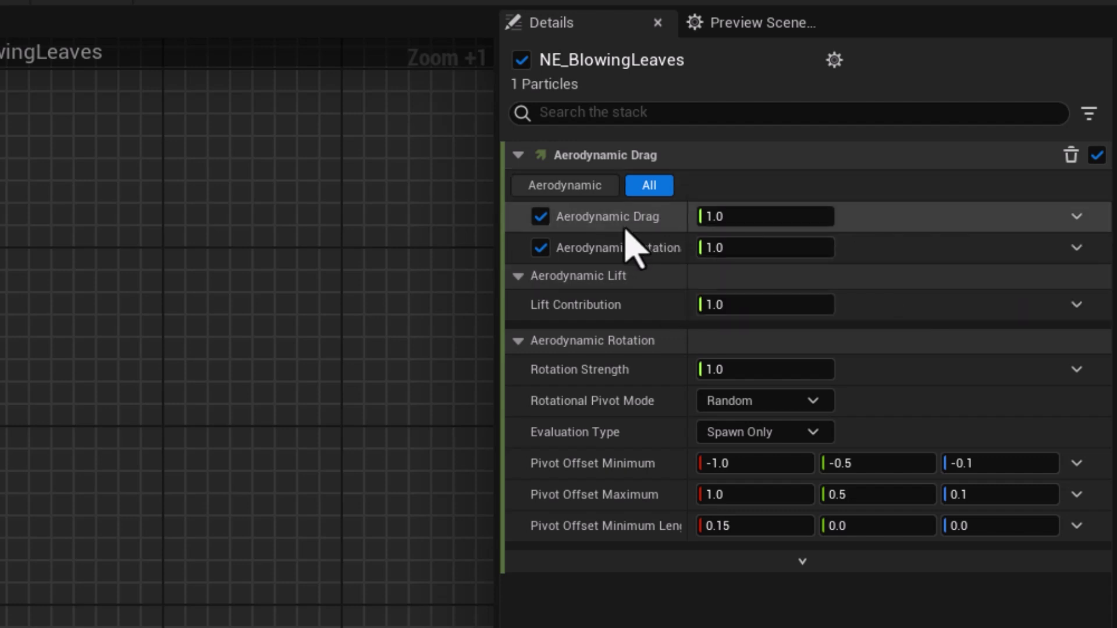
{"action": "left_click", "coordinate": [1077, 217]}
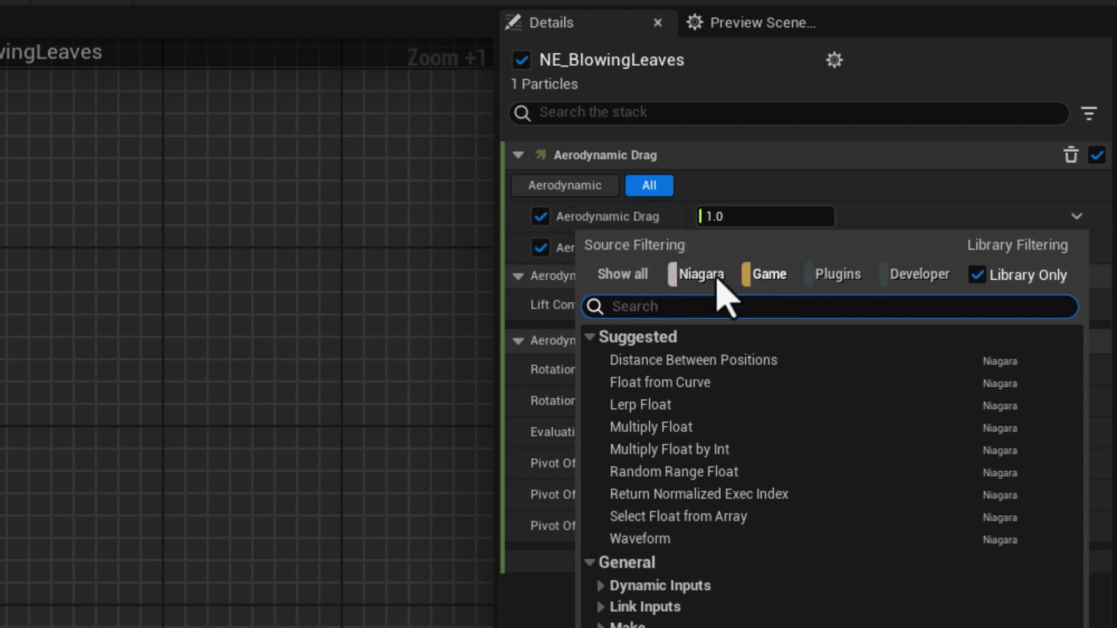
{"action": "type", "text": "random"}
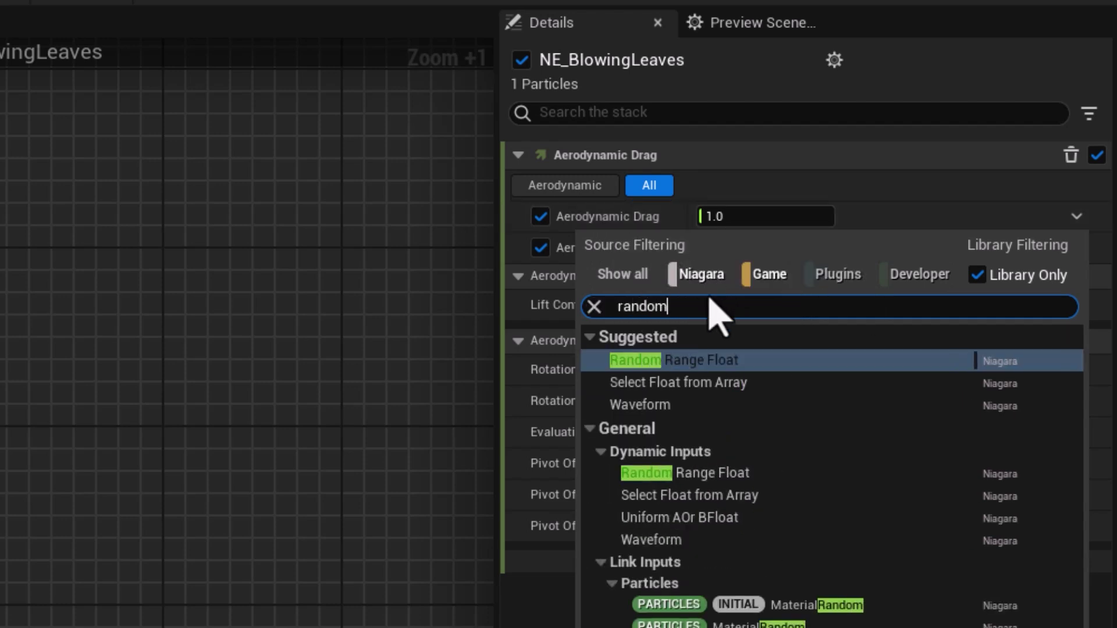
{"action": "key", "text": "Down"}
{"action": "key", "text": "Up"}
{"action": "key", "text": "Return"}
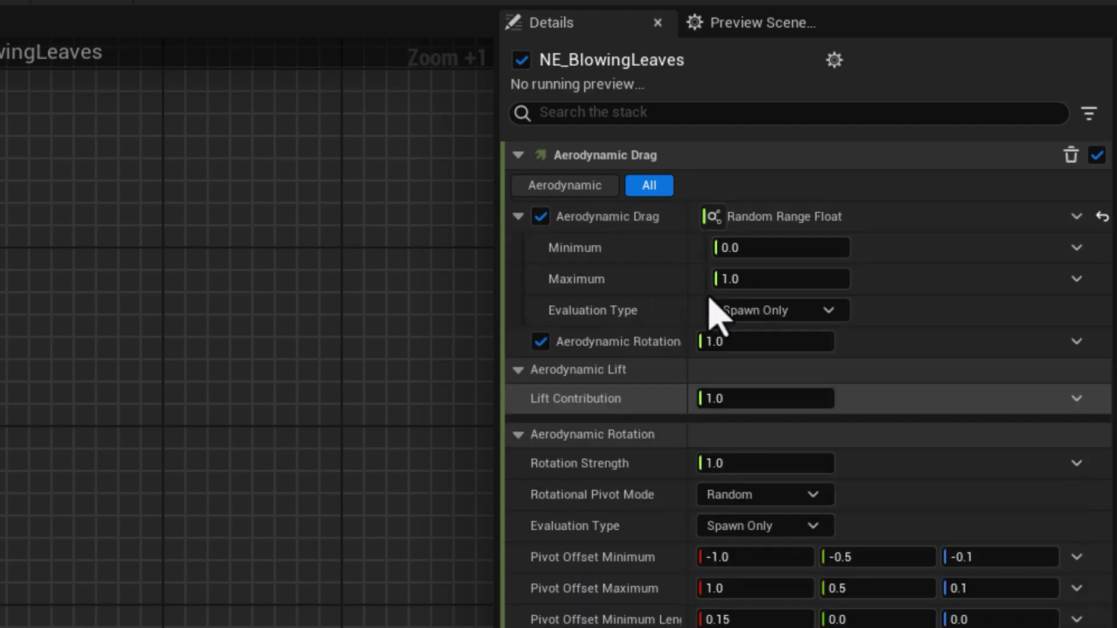
- Set the drag's random range to a minimum of 0.1 and maximum of 0.2, and Aerodynamic Rotational Drag to 0.15
{"action": "left_click", "coordinate": [740, 250]}
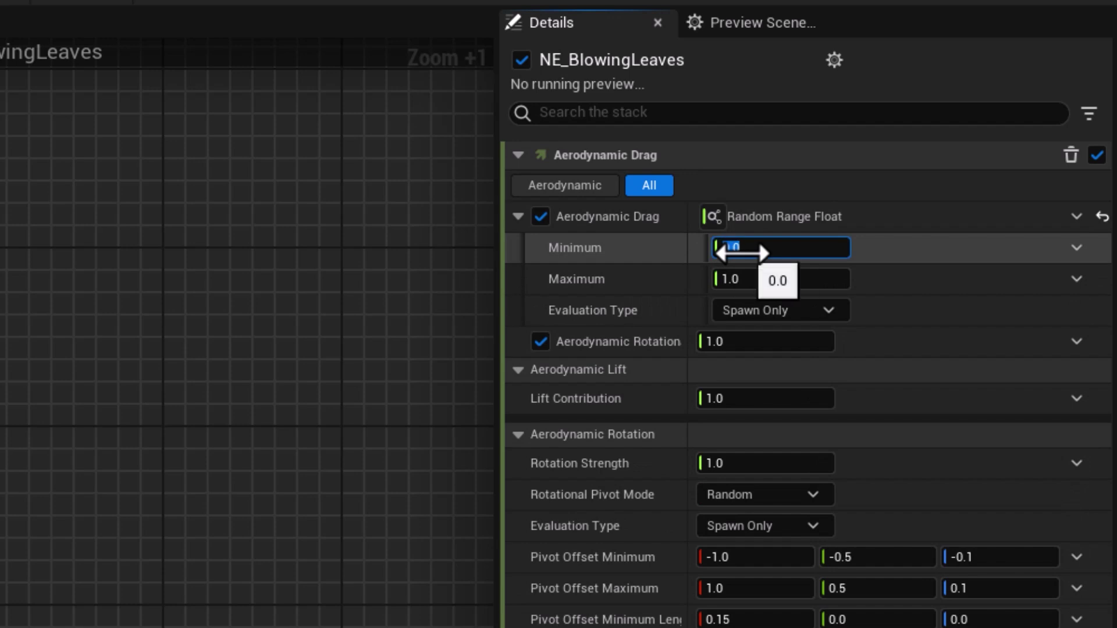
{"action": "type", "text": "0.1"}
{"action": "left_click", "coordinate": [743, 279]}
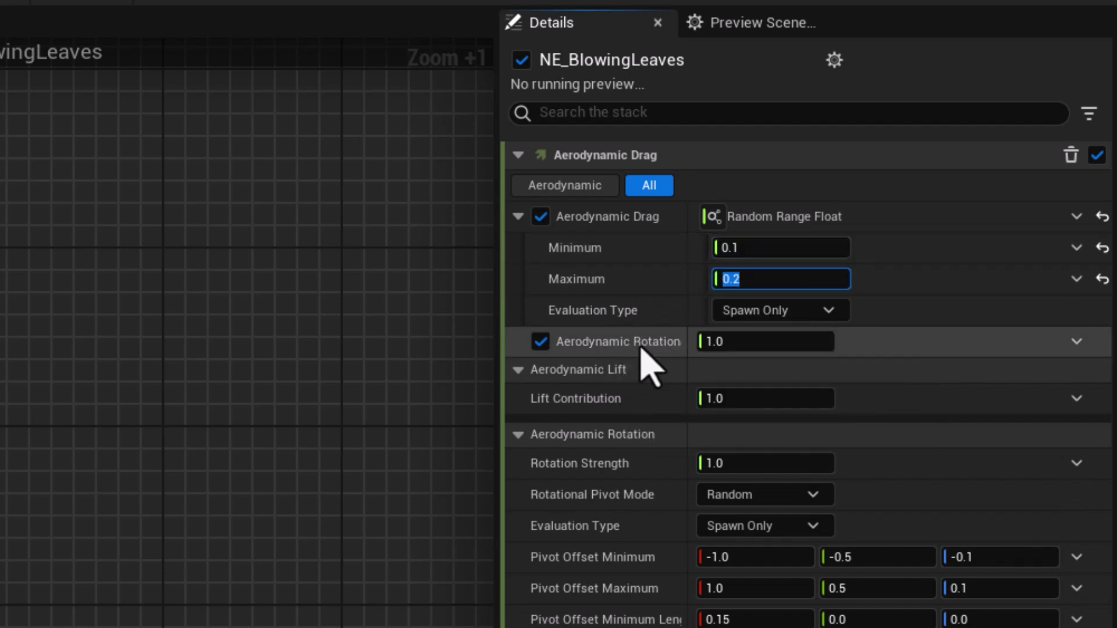
{"action": "left_click", "coordinate": [724, 343]}
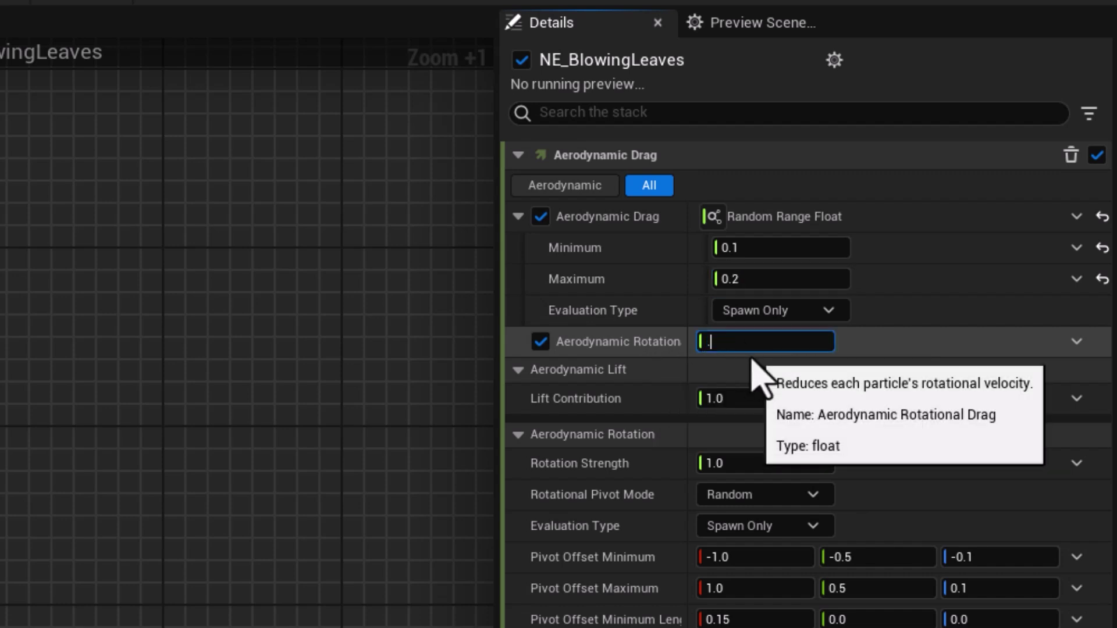
{"action": "key", "text": "Return"}
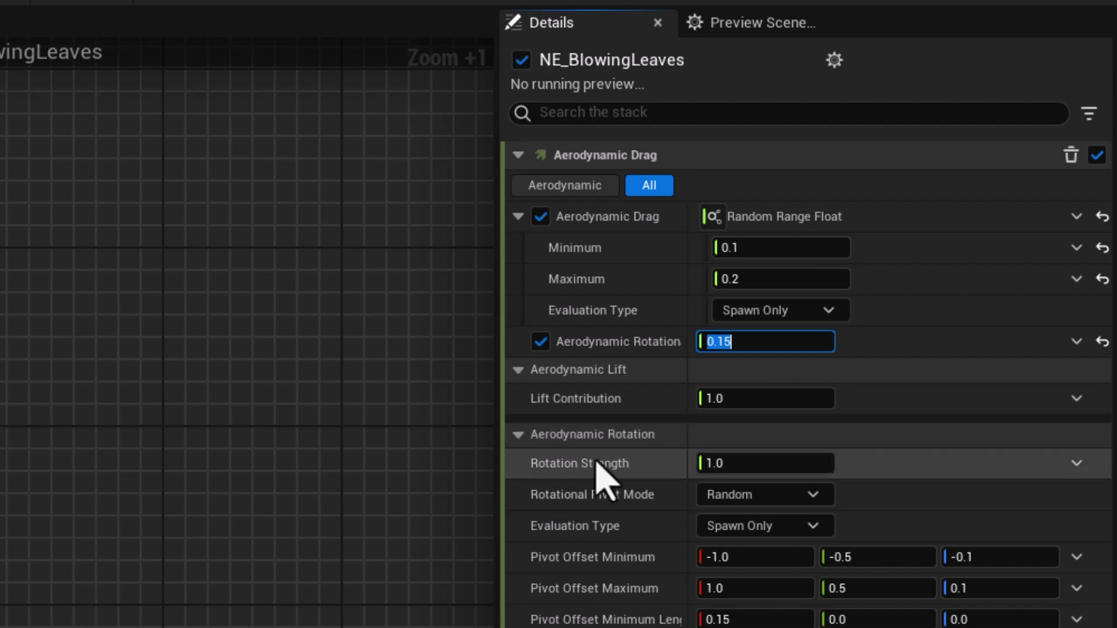
- Drive the Rotation Strength with a Random Range Float from a minimum of 1.8 to a maximum of 3.2
{"action": "mouse_move", "coordinate": [599, 462]}
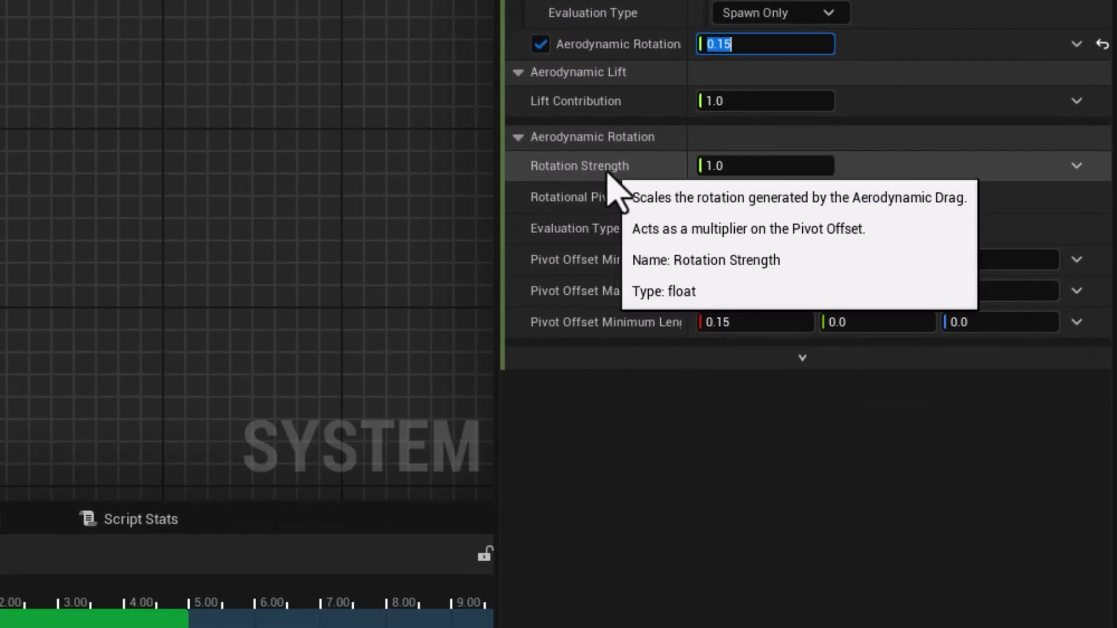
{"action": "left_click", "coordinate": [1077, 246]}
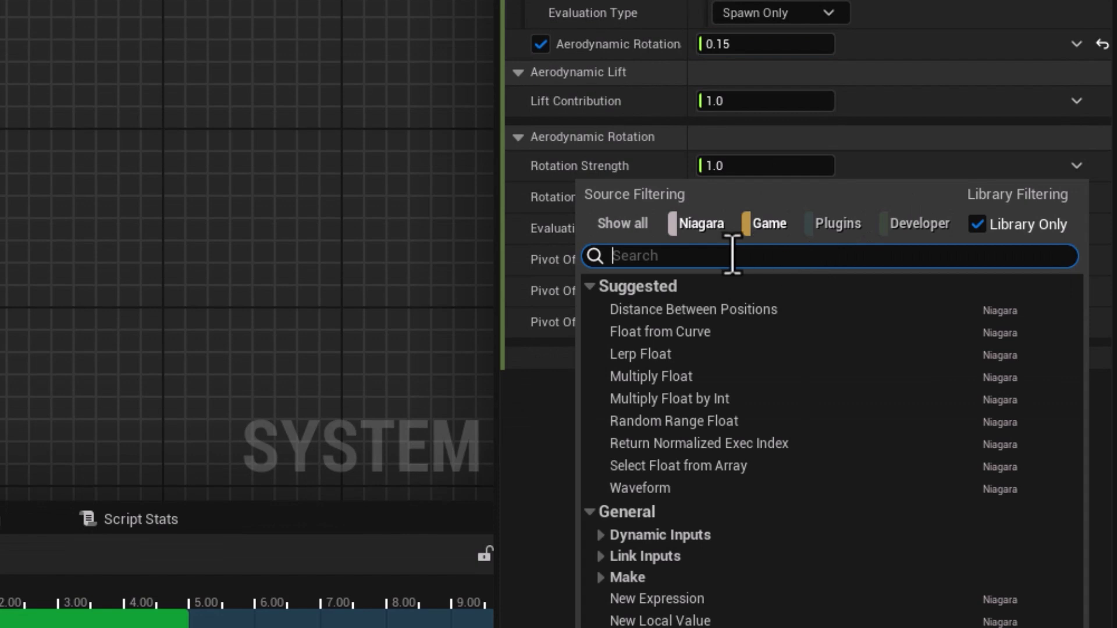
{"action": "type", "text": "rad"}
{"action": "key", "text": "BackSpace"}
{"action": "type", "text": "ndom"}
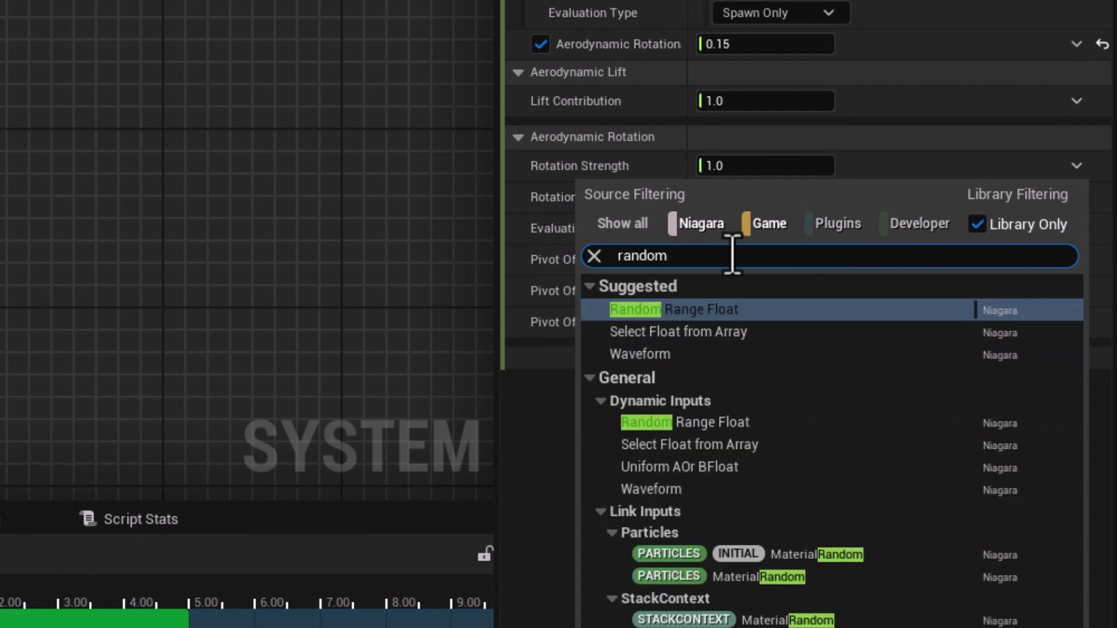
{"action": "key", "text": "Down"}
{"action": "key", "text": "Up"}
{"action": "key", "text": "Return"}
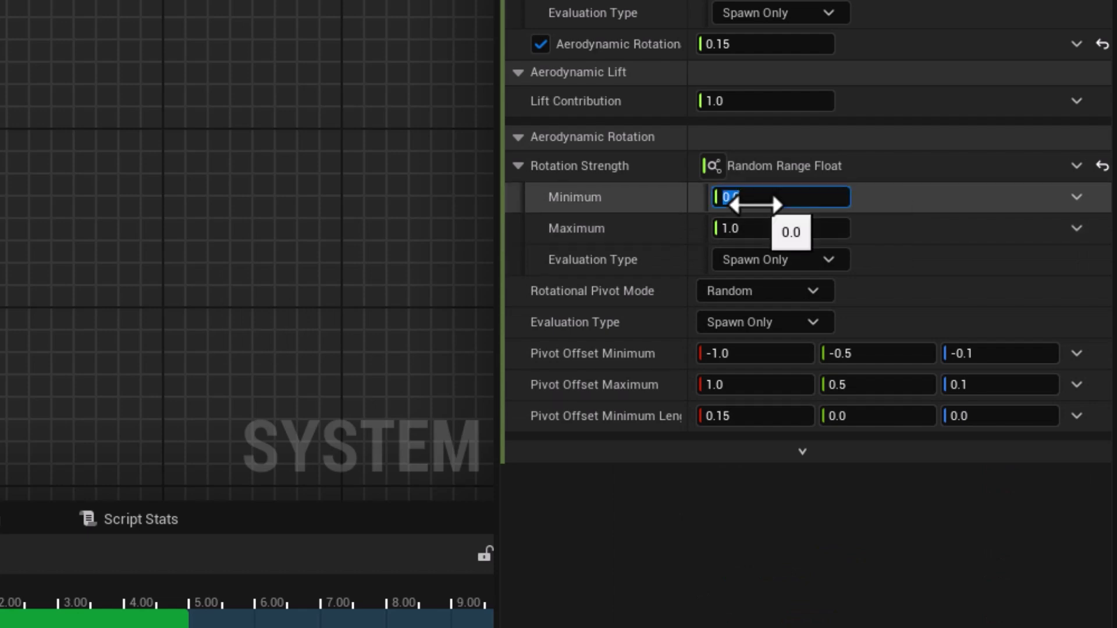
{"action": "type", "text": "8"}
{"action": "left_click", "coordinate": [748, 230]}
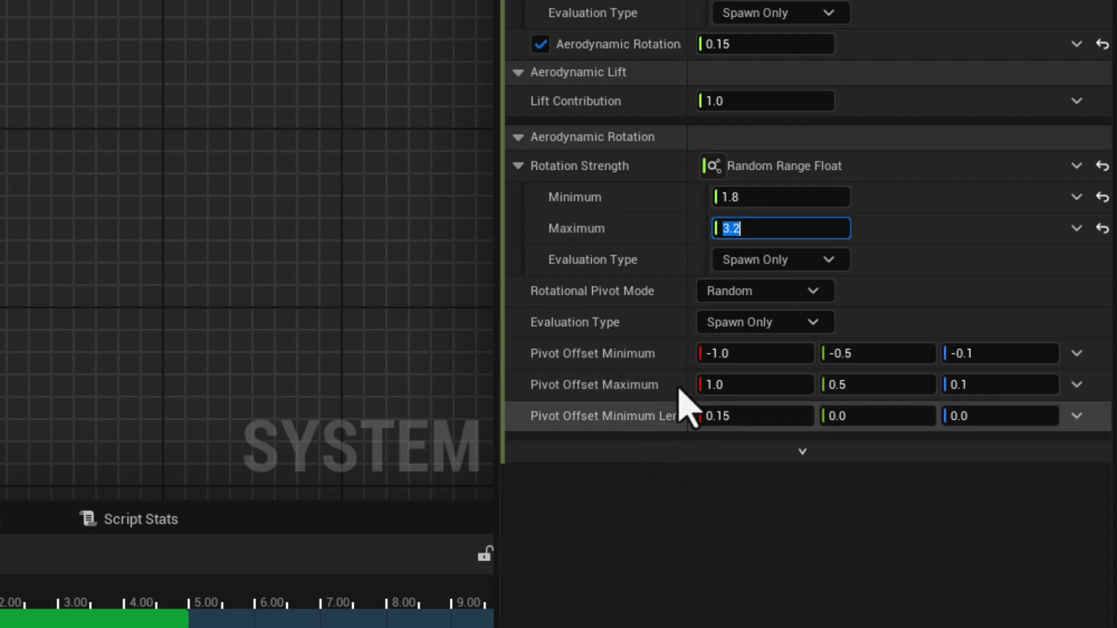
{"action": "mouse_move", "coordinate": [582, 354]}
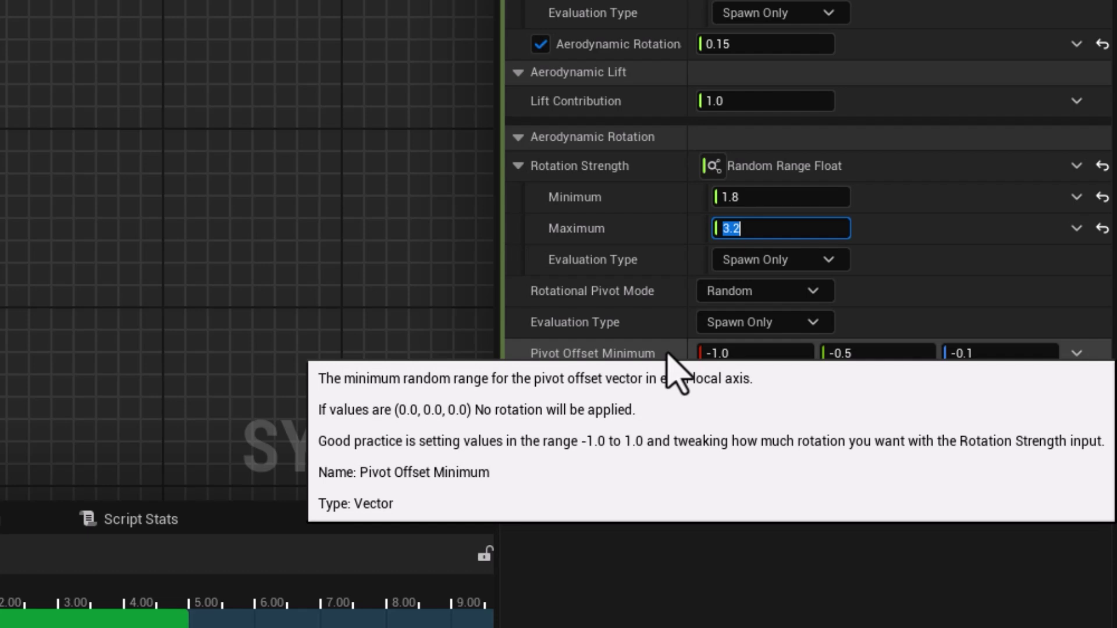
- Set Pivot Offset Minimum to -5.0 in X and -1.0 in Z, and Pivot Offset Maximum to 5.0 in X and 1.0 in Z
{"action": "left_click", "coordinate": [722, 355]}
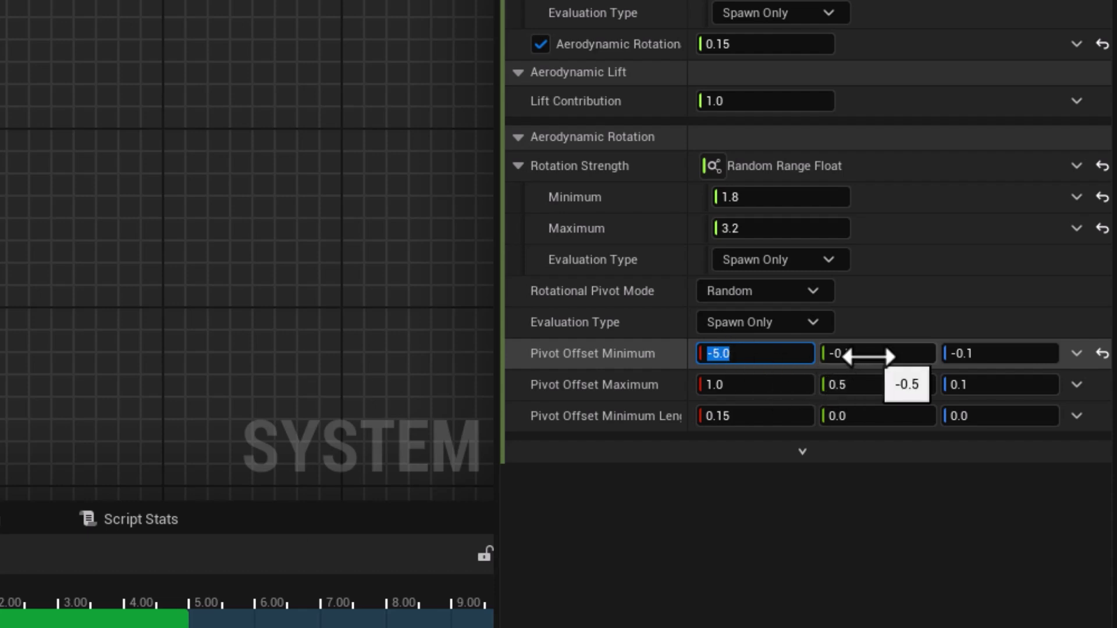
{"action": "left_click", "coordinate": [990, 354]}
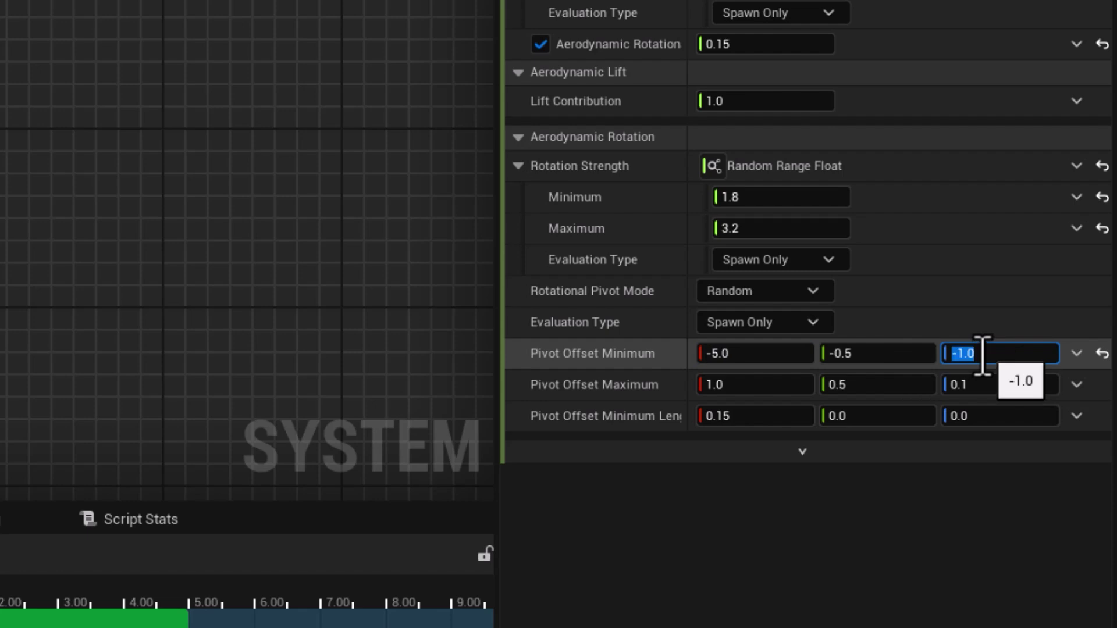
{"action": "left_click", "coordinate": [747, 385]}
{"action": "type", "text": "5"}
{"action": "key", "text": "Return"}
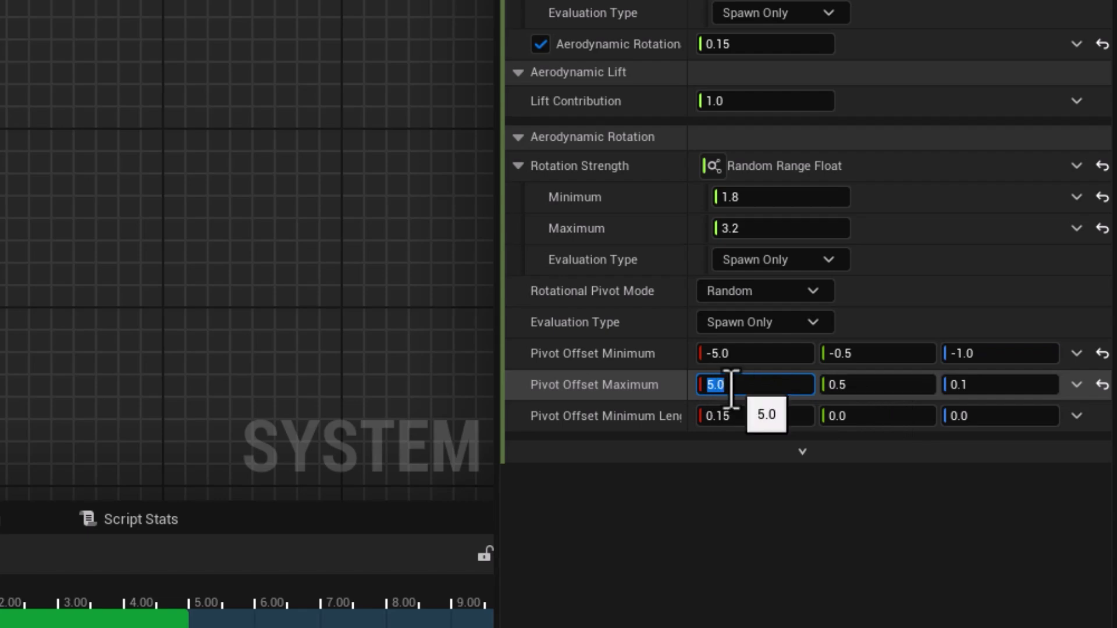
{"action": "left_click", "coordinate": [968, 385]}
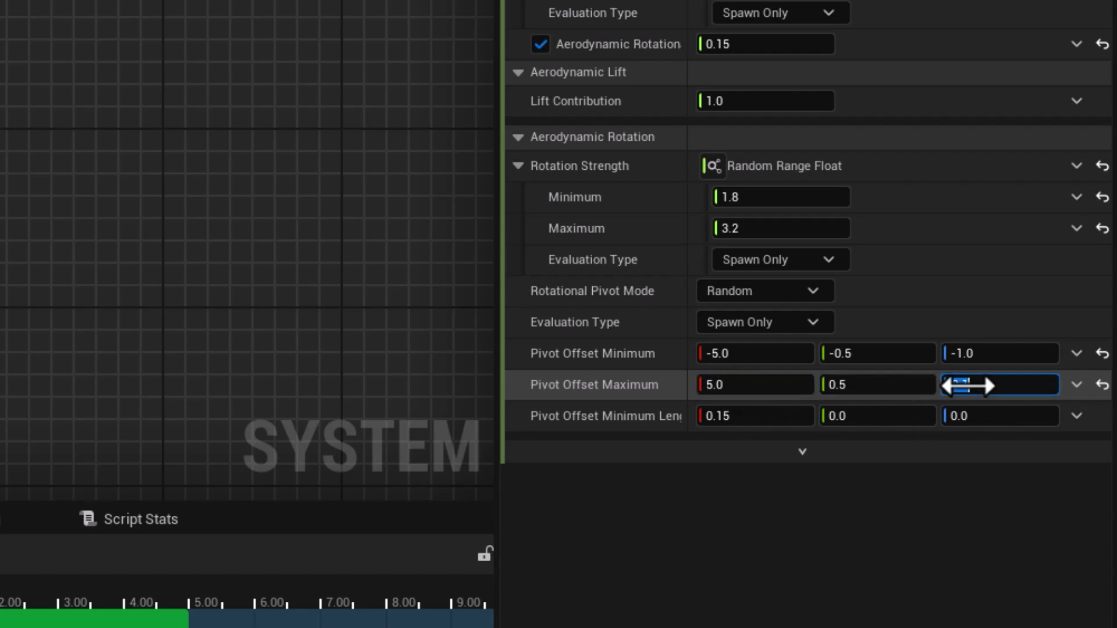
{"action": "type", "text": "1"}
{"action": "key", "text": "Return"}
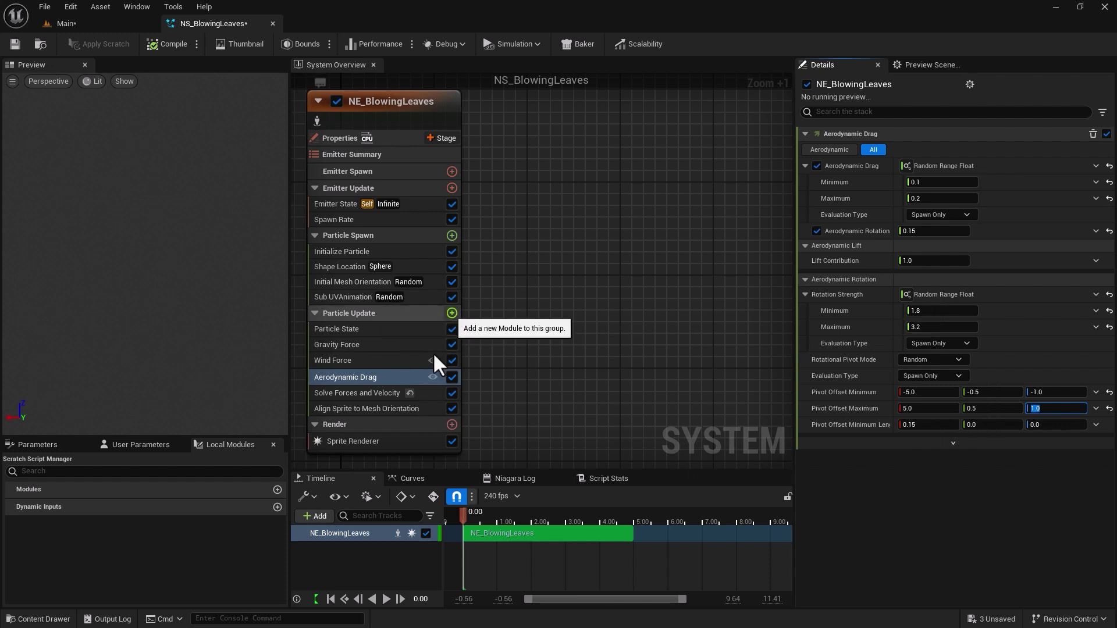
- Add a Collision module to the emitter's Particle Update stage
{"action": "left_click", "coordinate": [450, 313]}
{"action": "type", "text": "collision"}
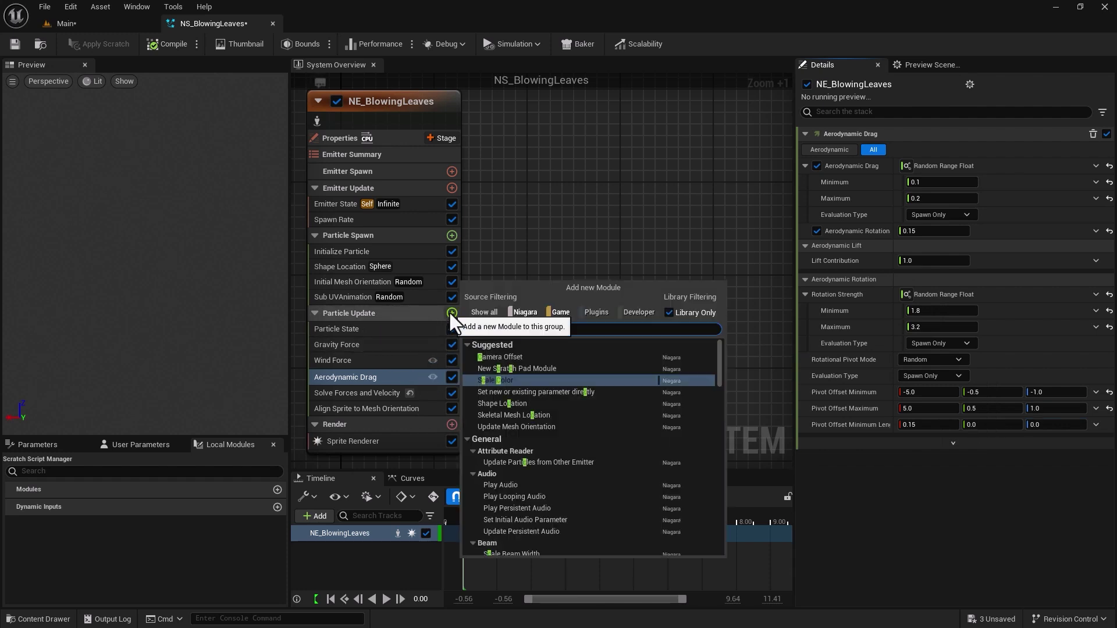
{"action": "key", "text": "Return"}
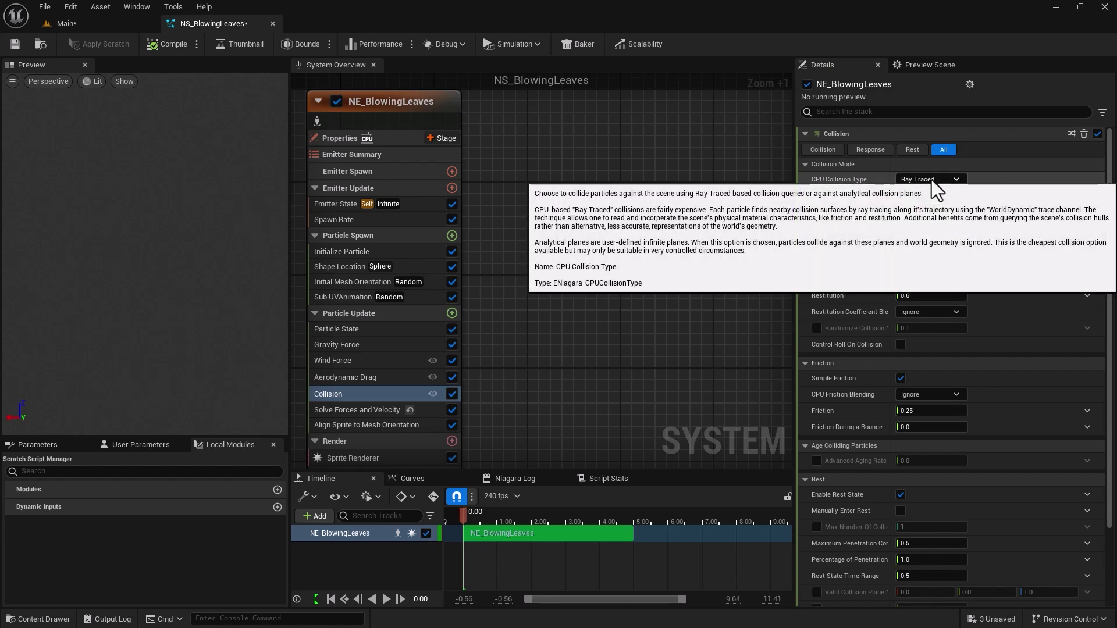
- Review the Wind Force and Collision settings and the emitter's Sim Target options, and cancel the pending autosave
{"action": "left_click", "coordinate": [357, 141]}
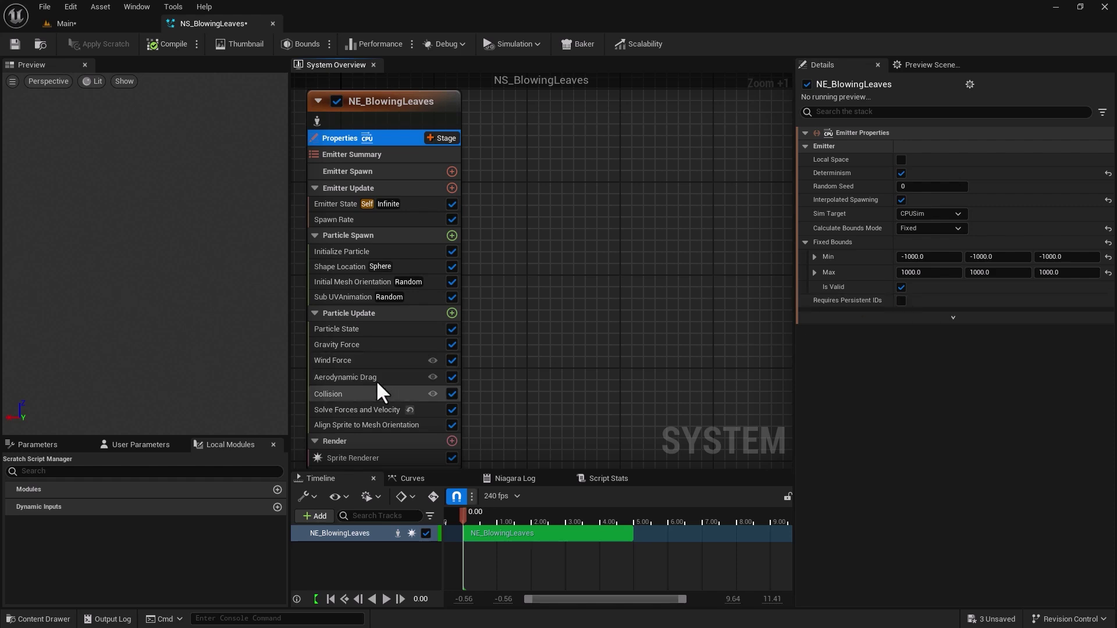
{"action": "left_click", "coordinate": [351, 363]}
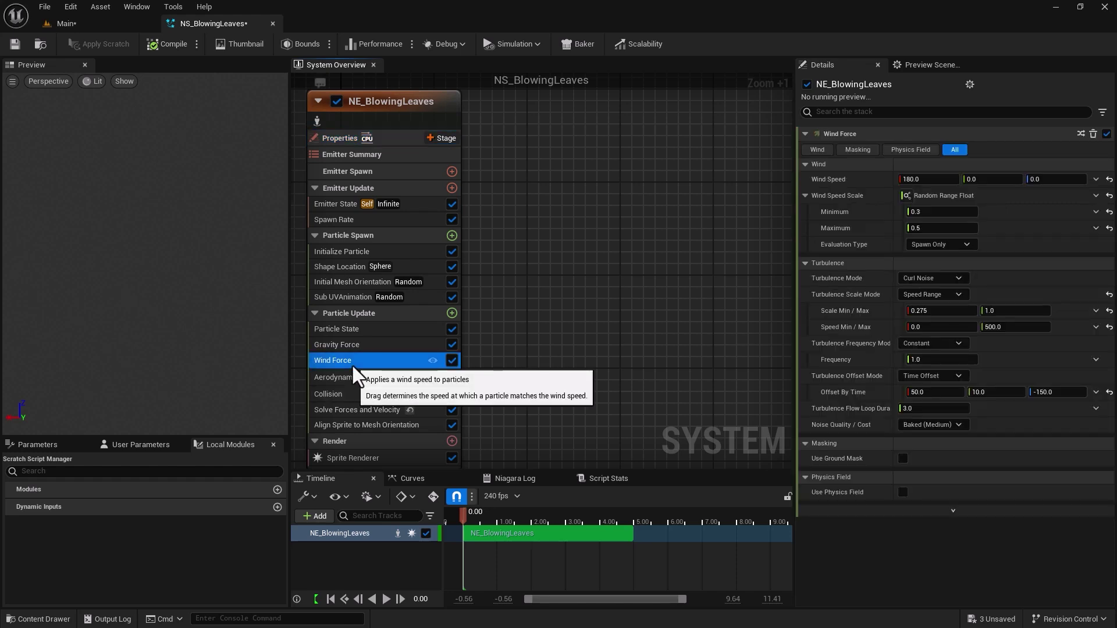
{"action": "left_click", "coordinate": [346, 394]}
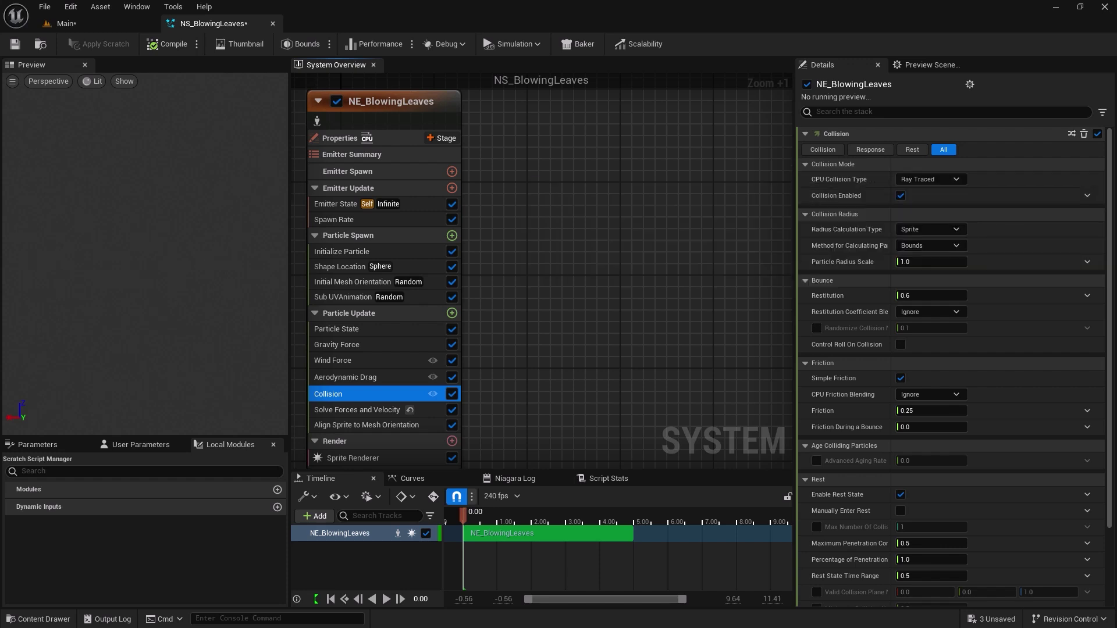
{"action": "left_click", "coordinate": [364, 137]}
{"action": "left_click", "coordinate": [923, 214]}
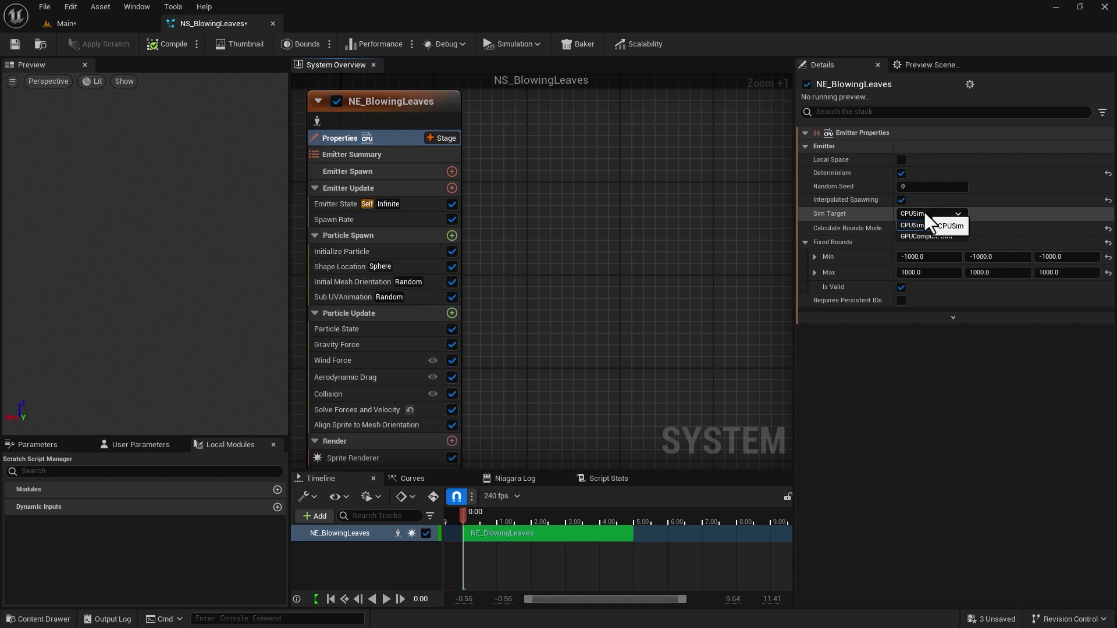
{"action": "left_click", "coordinate": [925, 211]}
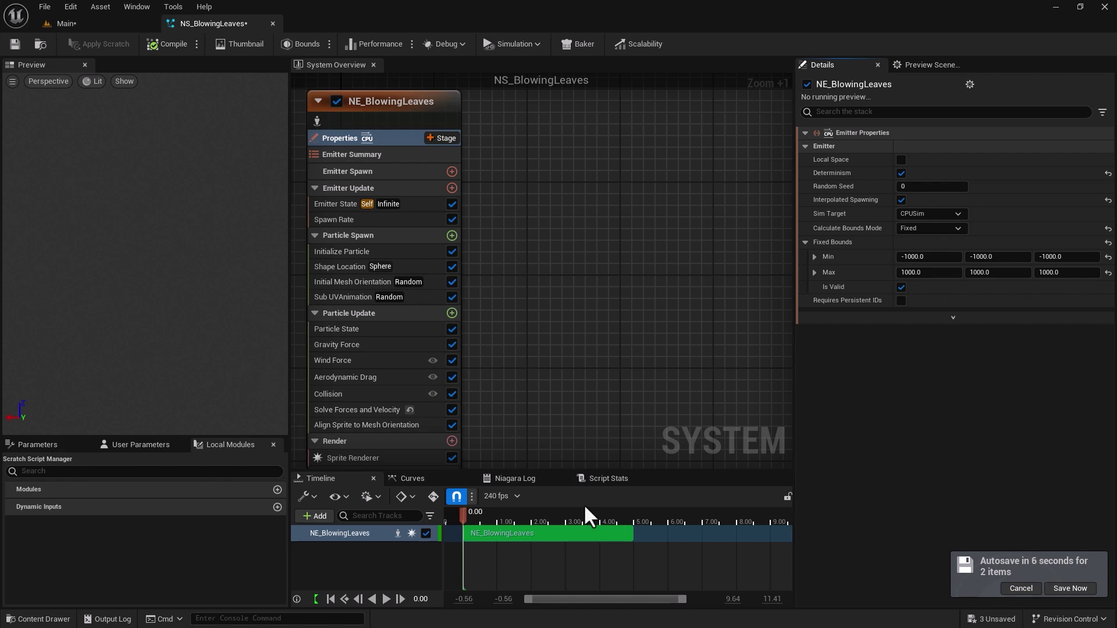
{"action": "left_click", "coordinate": [1020, 588]}
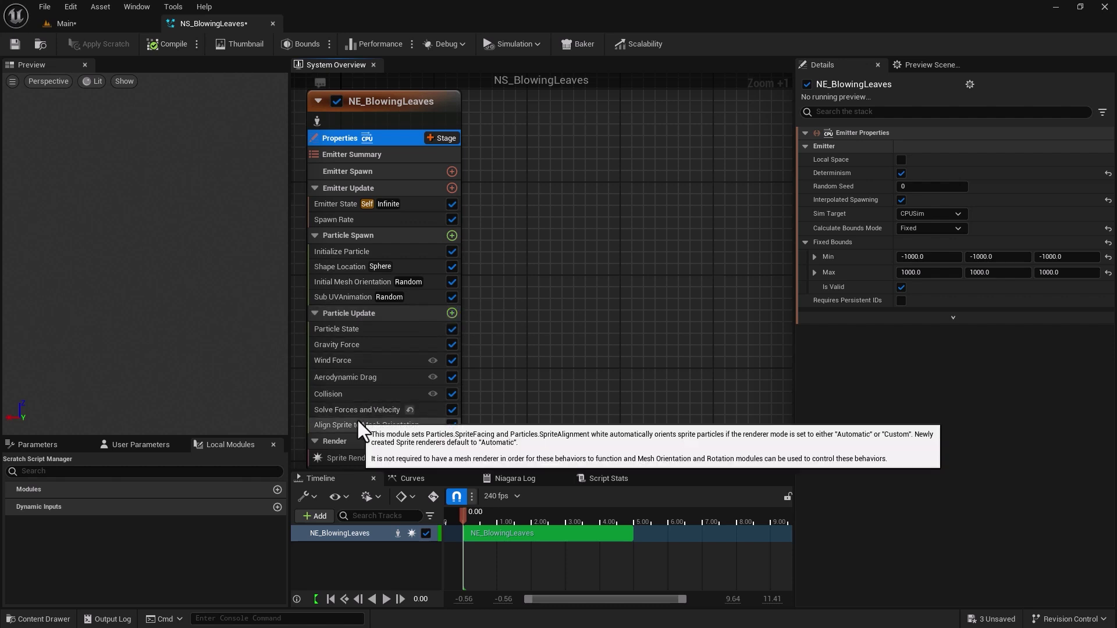
- Set the Collision module's Particle Radius Scale to 0.1 and its Restitution to 0.01
{"action": "left_click", "coordinate": [348, 398]}
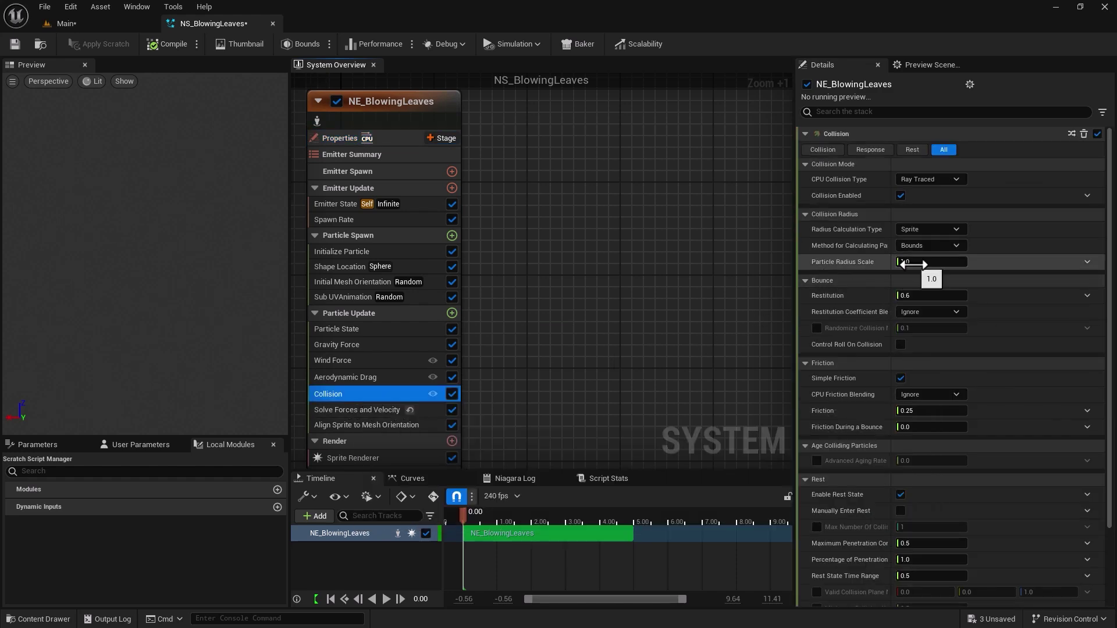
{"action": "left_click", "coordinate": [914, 263]}
{"action": "type", "text": "0.1"}
{"action": "key", "text": "Return"}
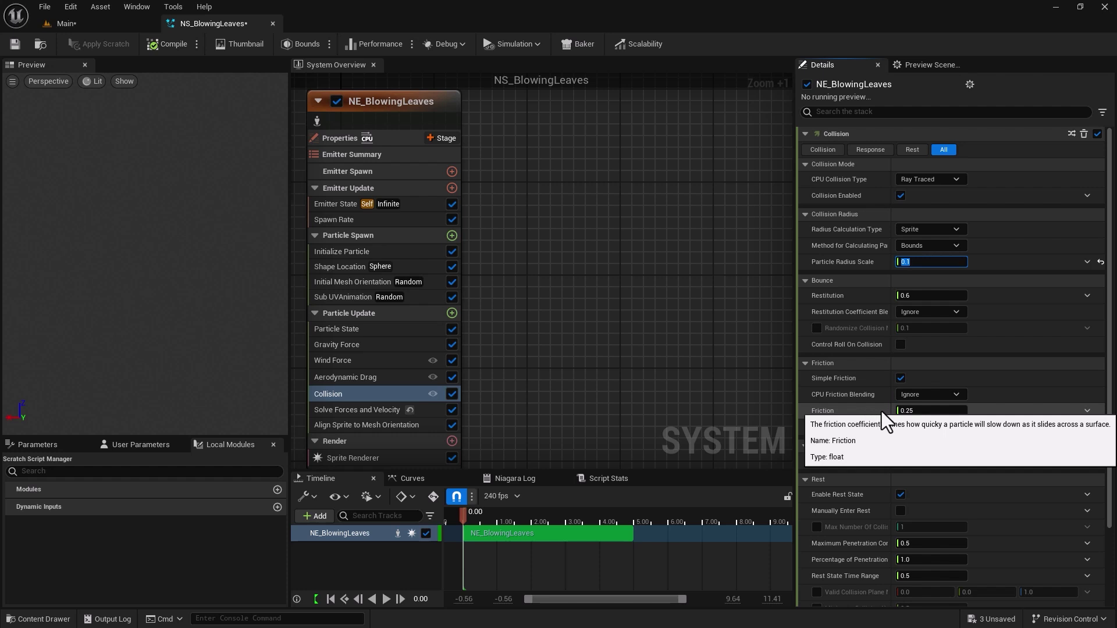
{"action": "left_click", "coordinate": [915, 295]}
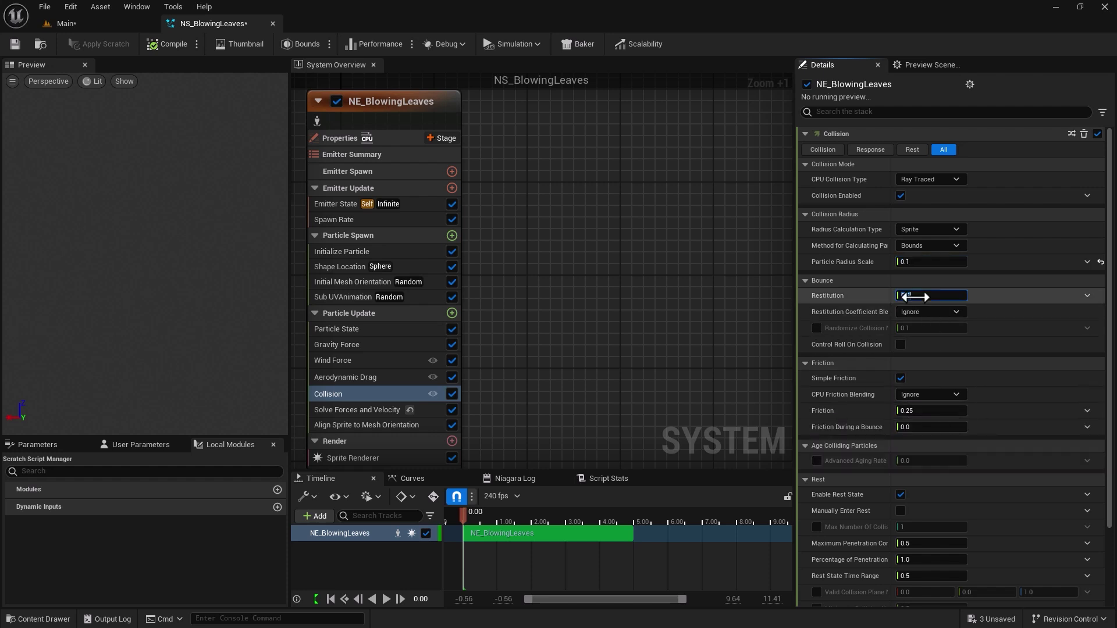
{"action": "type", "text": "0.01"}
- Set the collision Friction to 2.0 and Friction During a Bounce to 0.1
{"action": "left_click", "coordinate": [906, 413]}
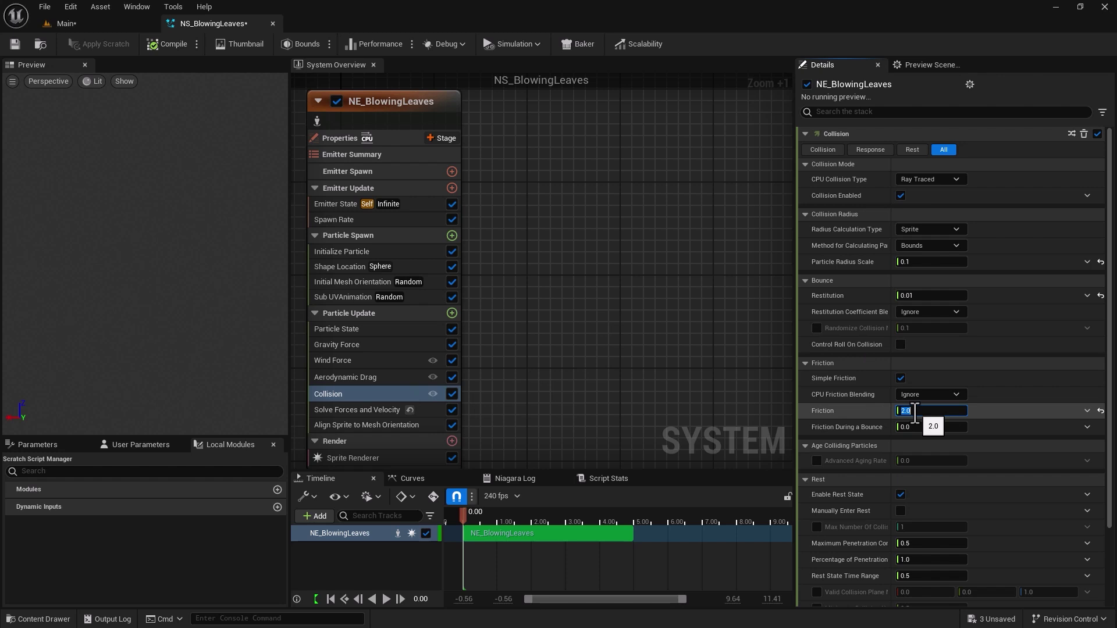
{"action": "key", "text": "Return"}
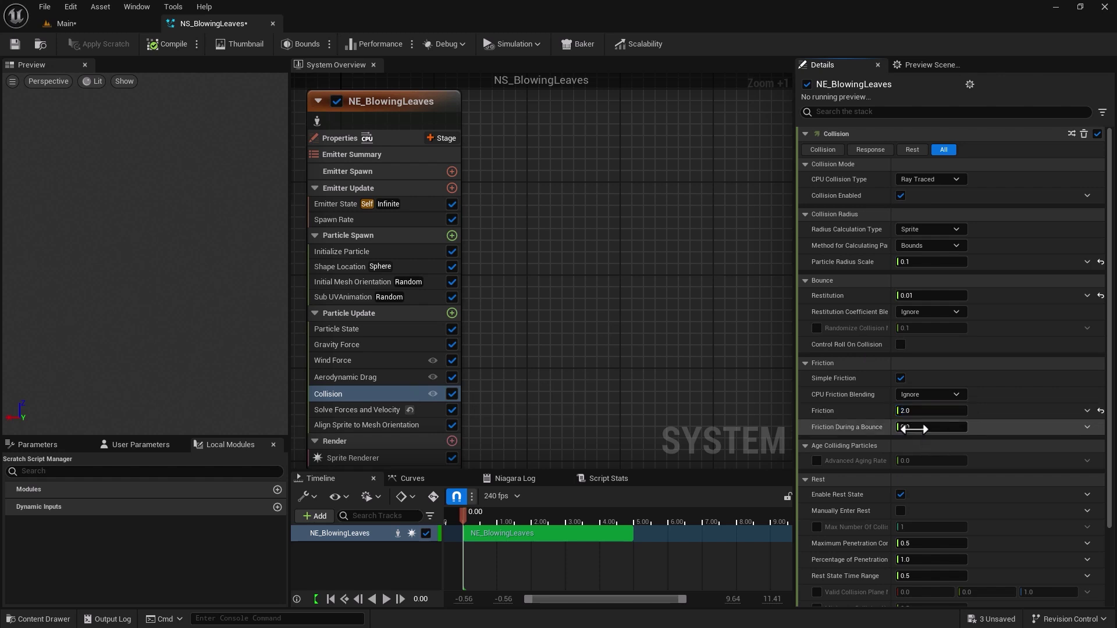
{"action": "left_click", "coordinate": [914, 429]}
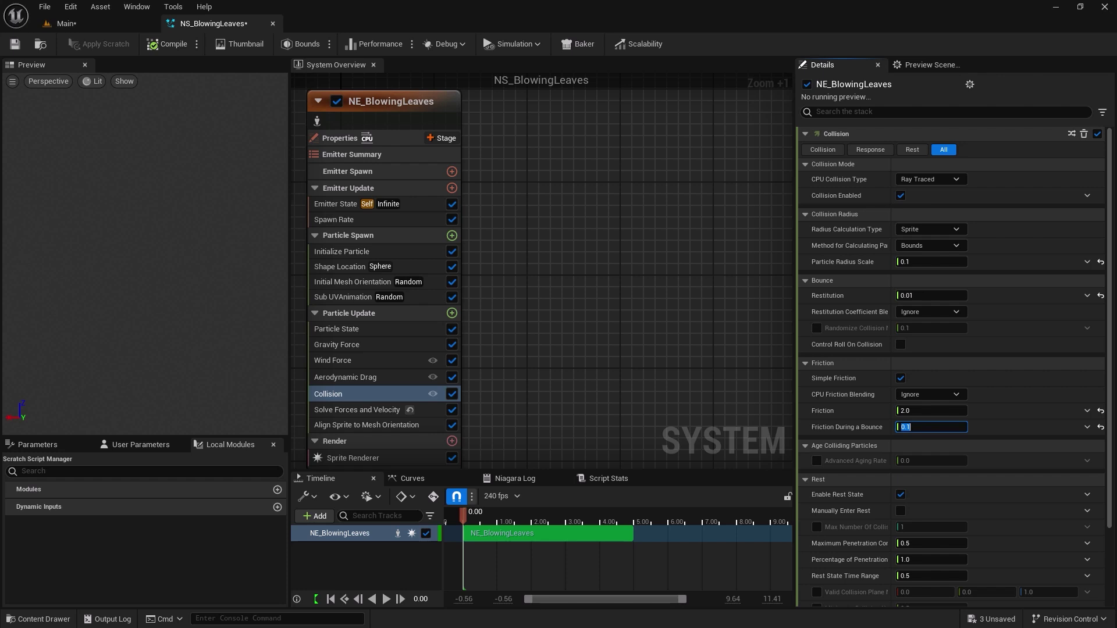
- Disable the Collision module's rest state and save the NS_BlowingLeaves system
{"action": "left_click", "coordinate": [902, 496]}
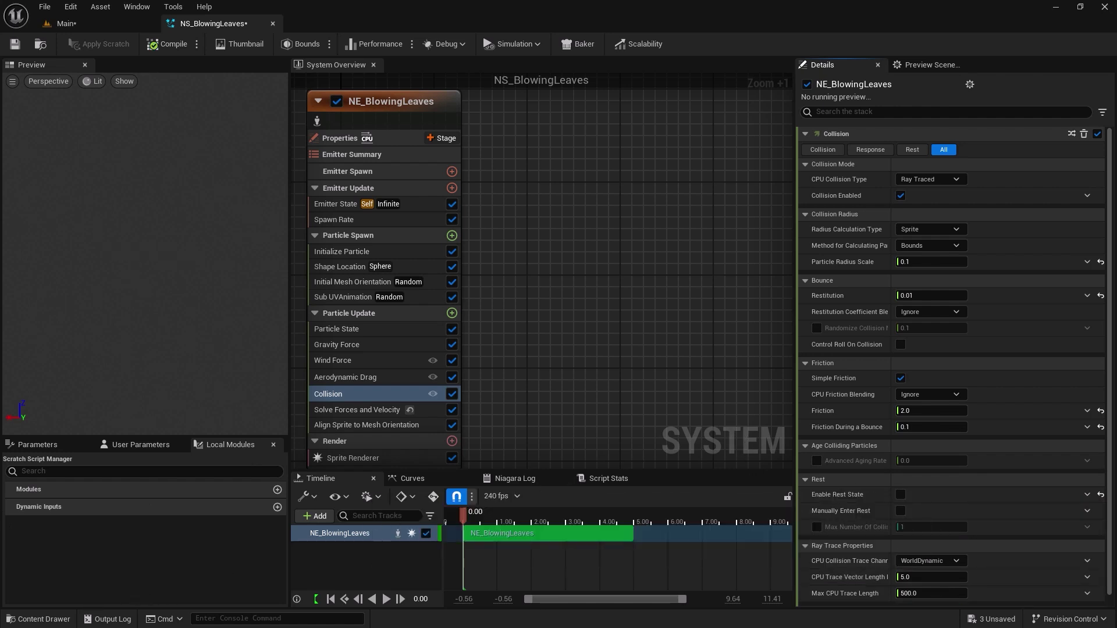
{"action": "left_click", "coordinate": [14, 44]}
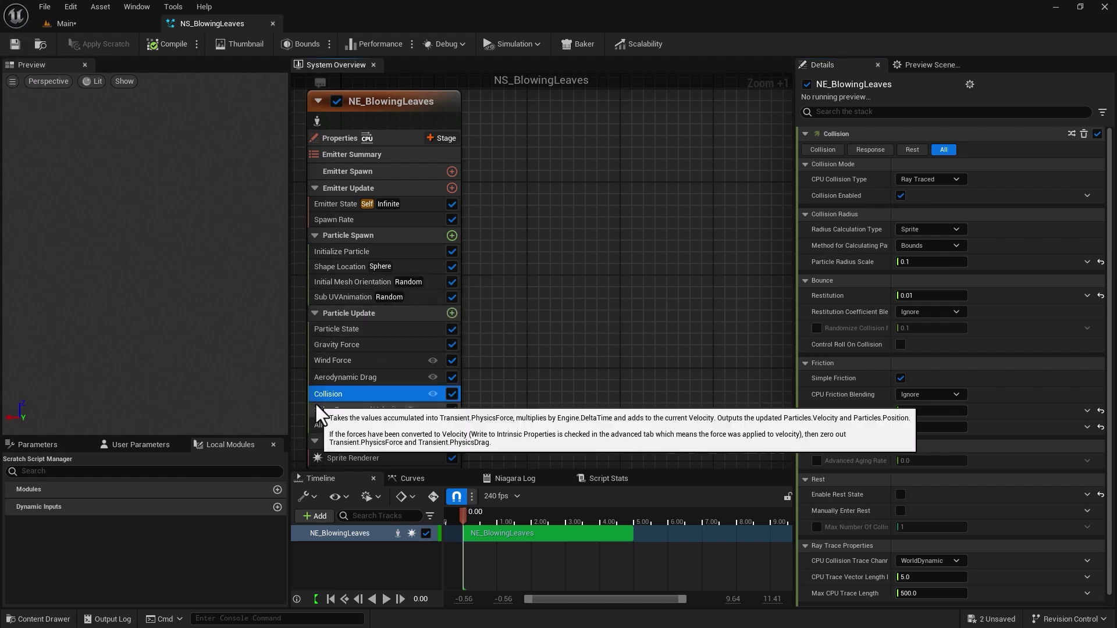
{"action": "left_click", "coordinate": [334, 379]}
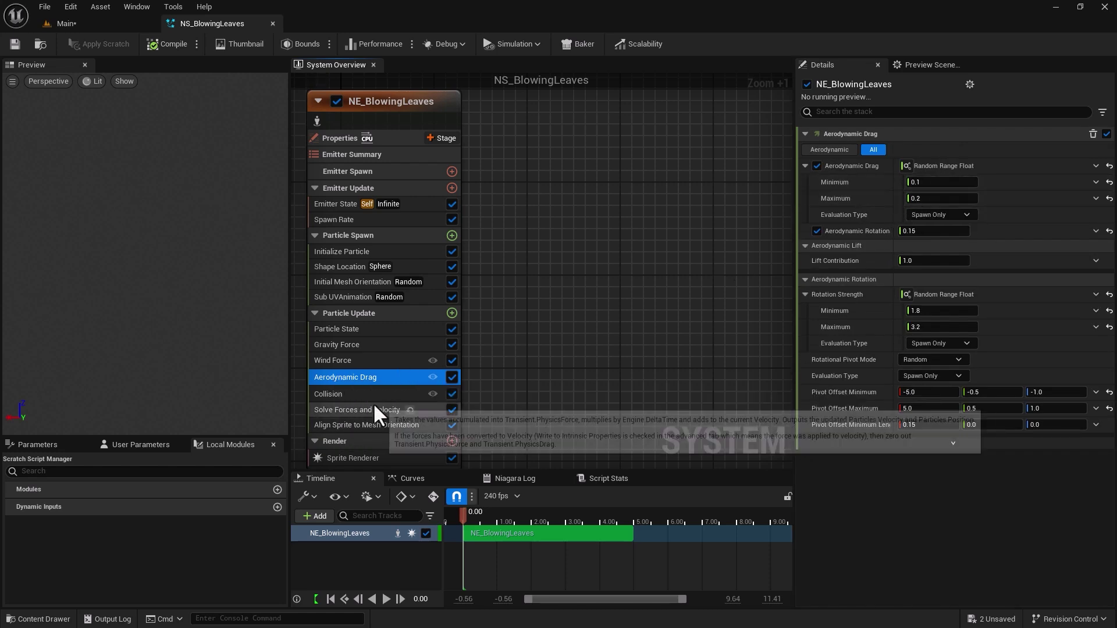
{"action": "left_click", "coordinate": [357, 395]}
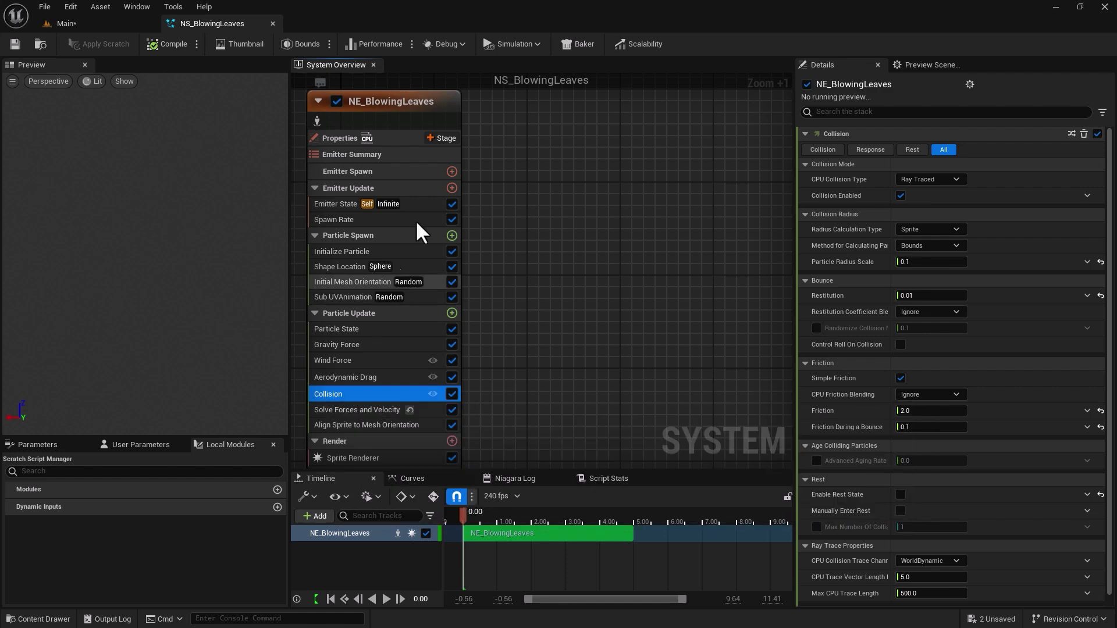
{"action": "left_click", "coordinate": [113, 25]}
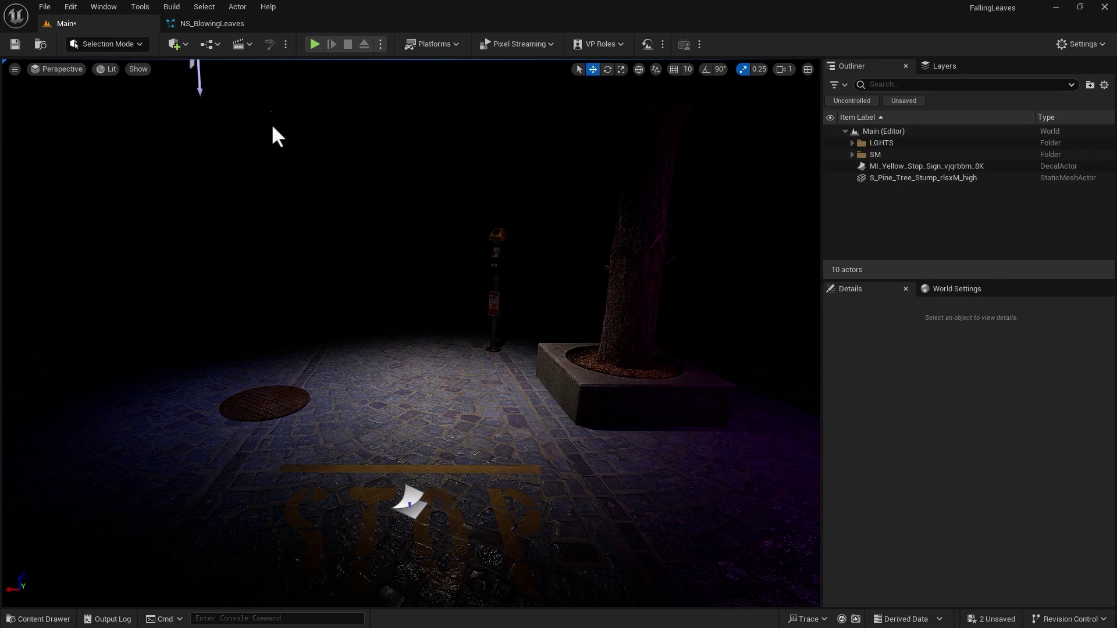
{"action": "left_click", "coordinate": [222, 26]}
{"action": "left_click", "coordinate": [116, 26]}
{"action": "left_click", "coordinate": [220, 29]}
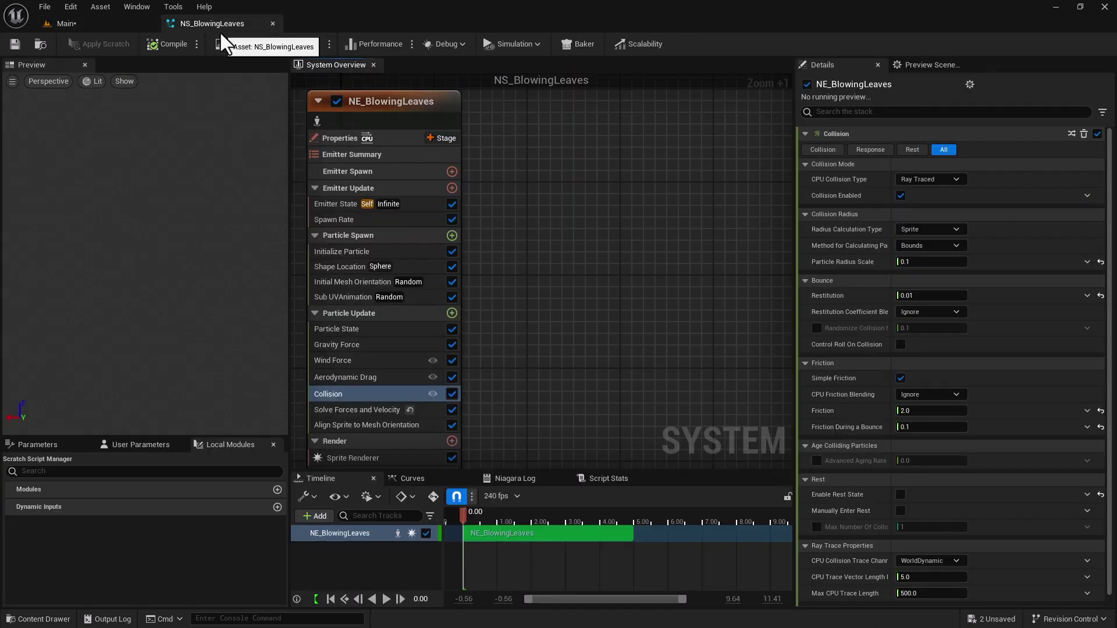
- Add an Align Particles with Collision Plane module to Particle Update and place it below Solve Forces and Velocity
{"action": "left_click", "coordinate": [452, 313]}
{"action": "type", "text": "al"}
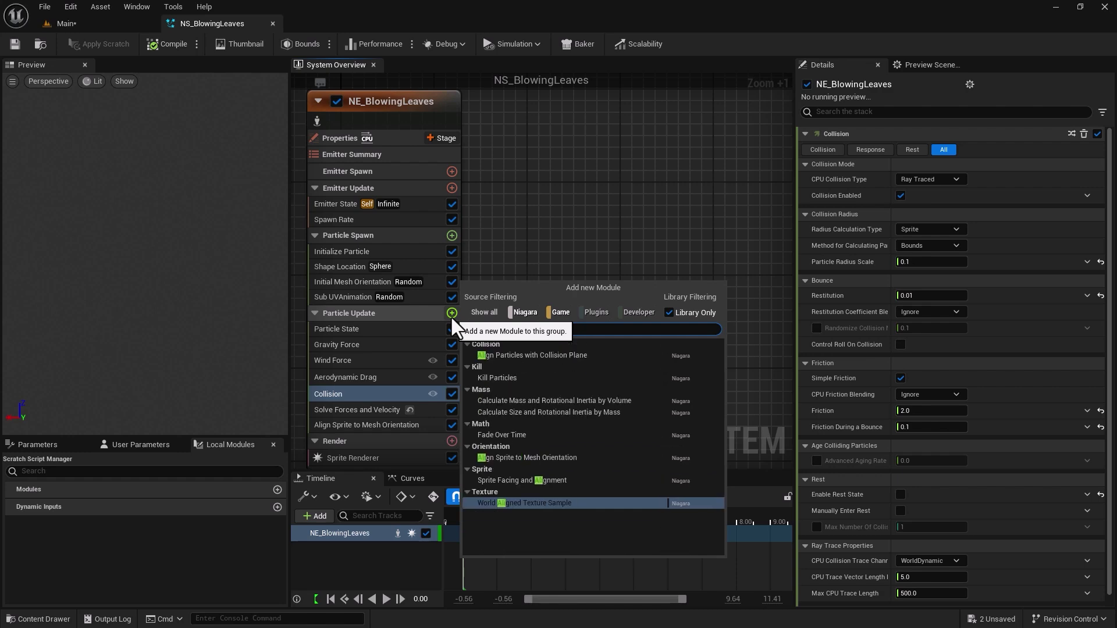
{"action": "type", "text": "ign particles"}
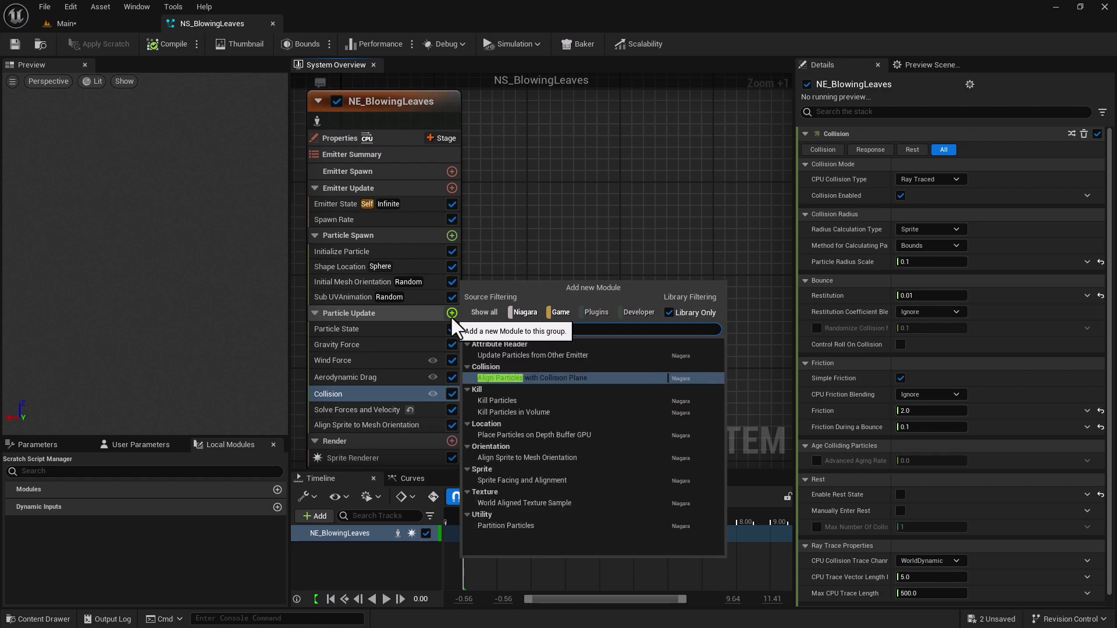
{"action": "left_click", "coordinate": [532, 377]}
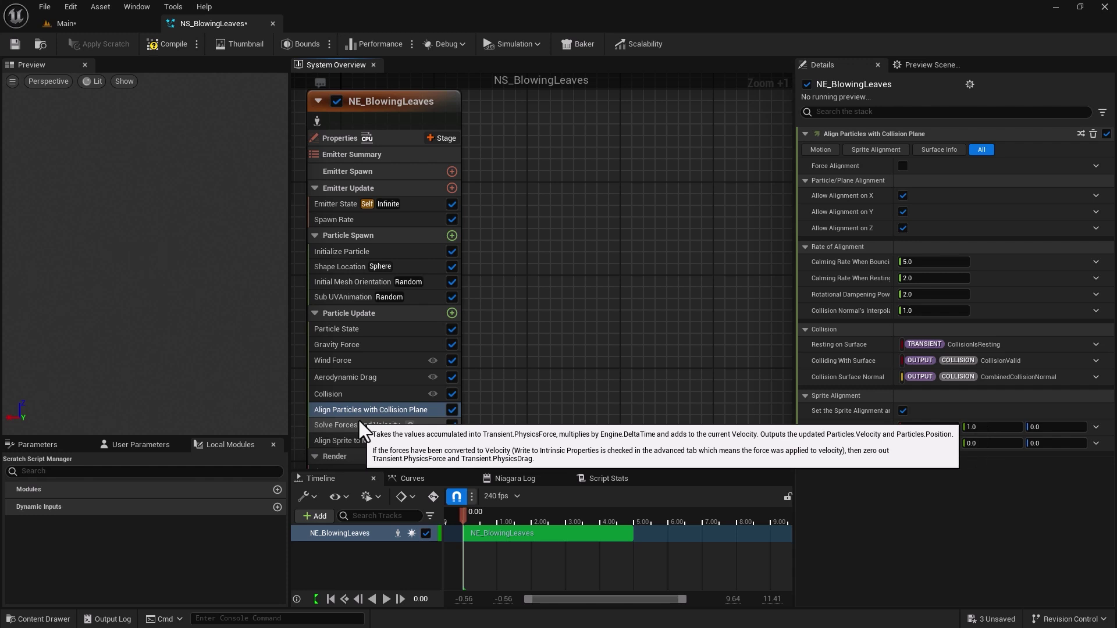
{"action": "left_click_drag", "start_coordinate": [357, 415], "coordinate": [355, 431]}
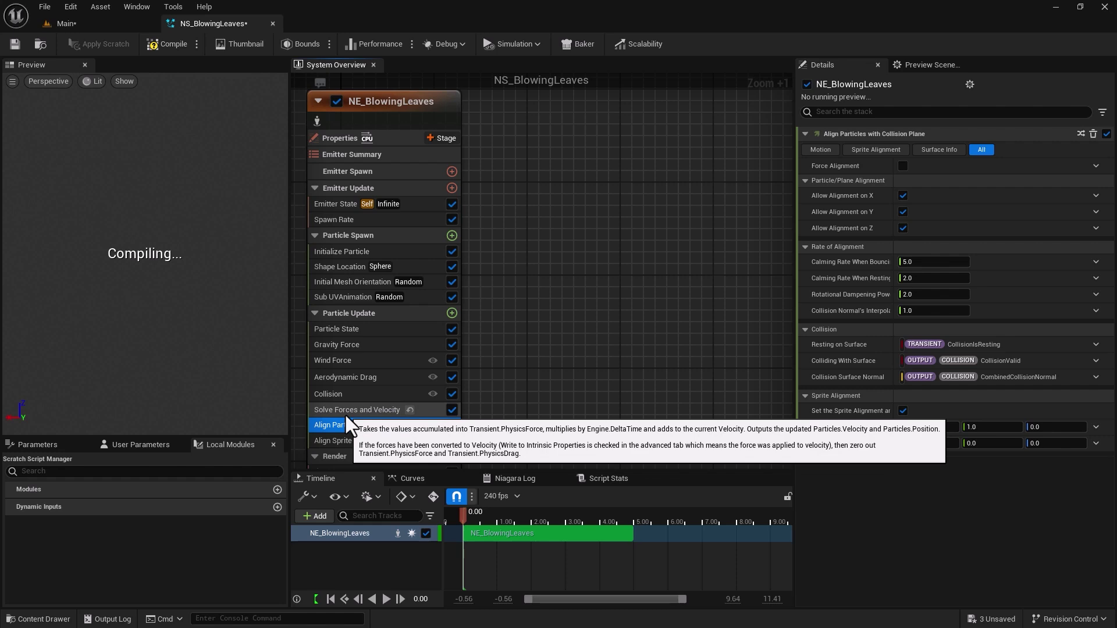
- Set the Align Particles with Collision Plane module's Calming Rate When Bouncing to 10 and Calming Rate When Resting to 20
{"action": "left_click", "coordinate": [345, 413]}
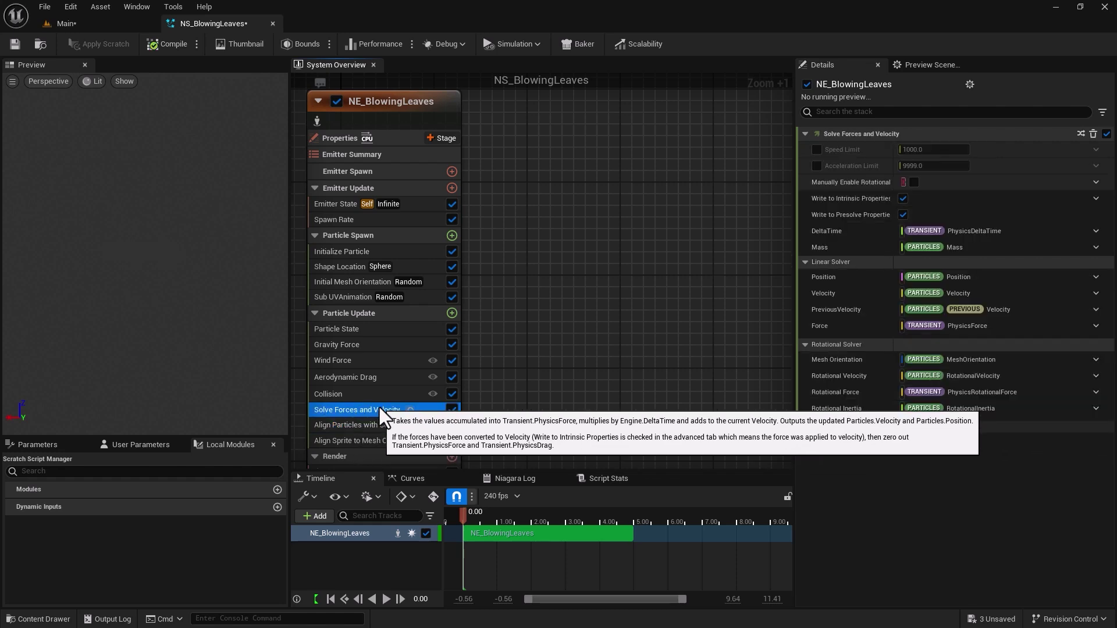
{"action": "left_click", "coordinate": [364, 426]}
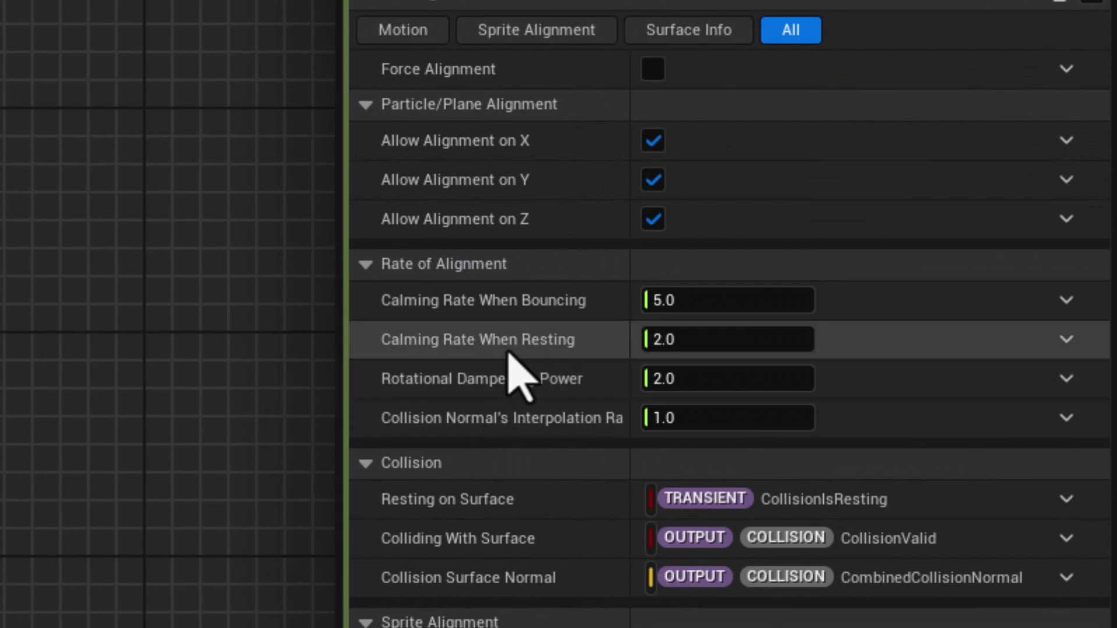
{"action": "mouse_move", "coordinate": [522, 342]}
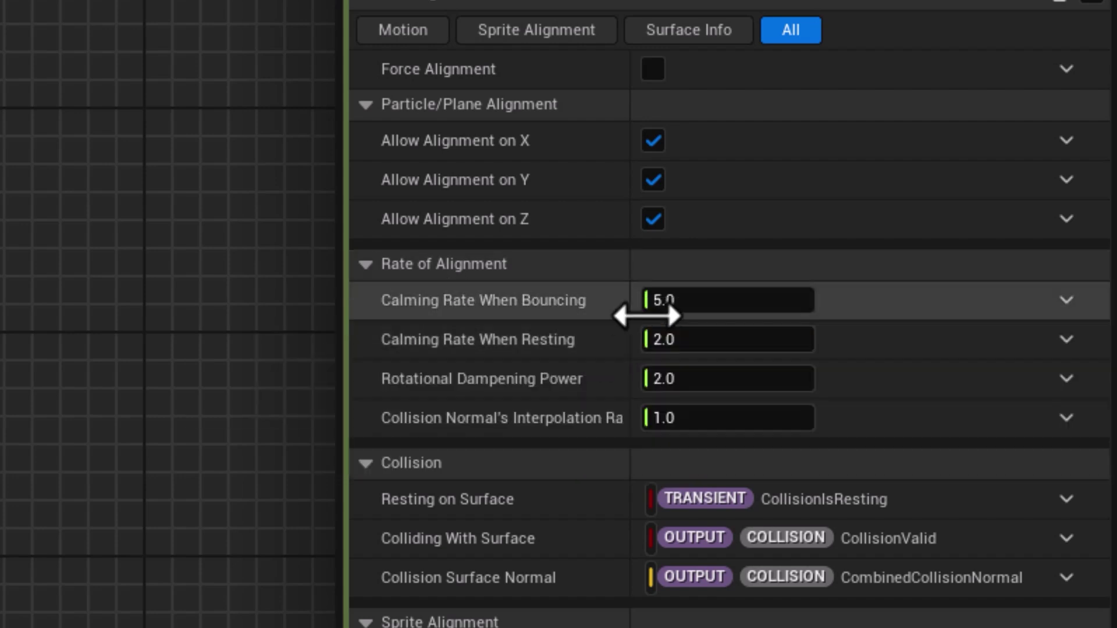
{"action": "left_click", "coordinate": [675, 301]}
{"action": "type", "text": "10"}
{"action": "key", "text": "Return"}
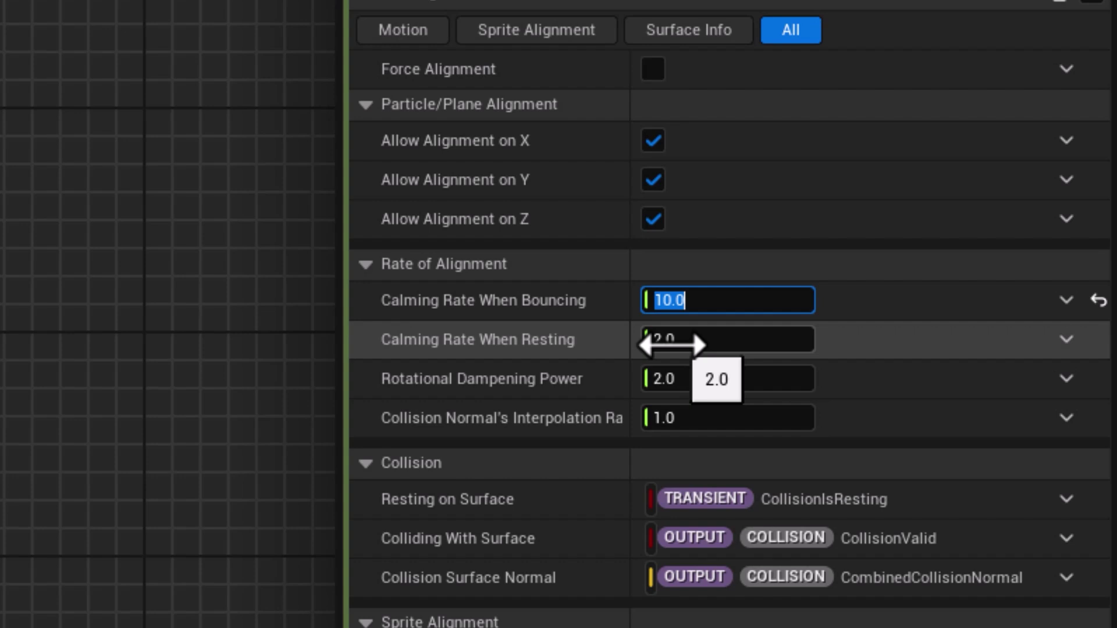
{"action": "left_click", "coordinate": [672, 345]}
{"action": "type", "text": "20"}
{"action": "key", "text": "Return"}
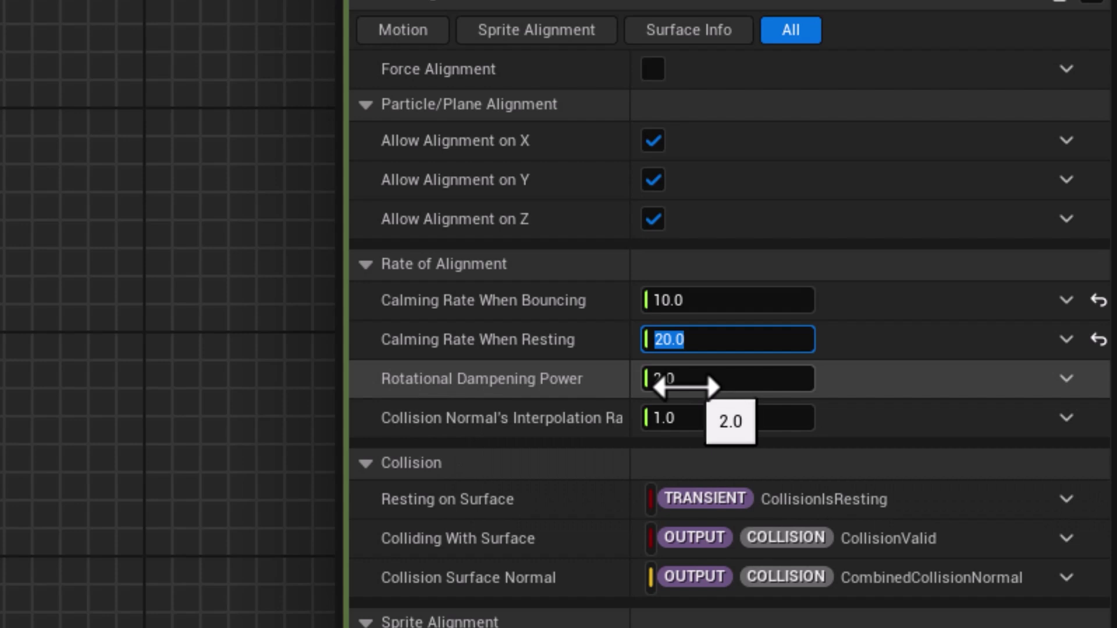
- Set the alignment module's Rotational Dampening Power to 1
{"action": "left_click", "coordinate": [687, 388]}
{"action": "type", "text": "1"}
{"action": "key", "text": "Return"}
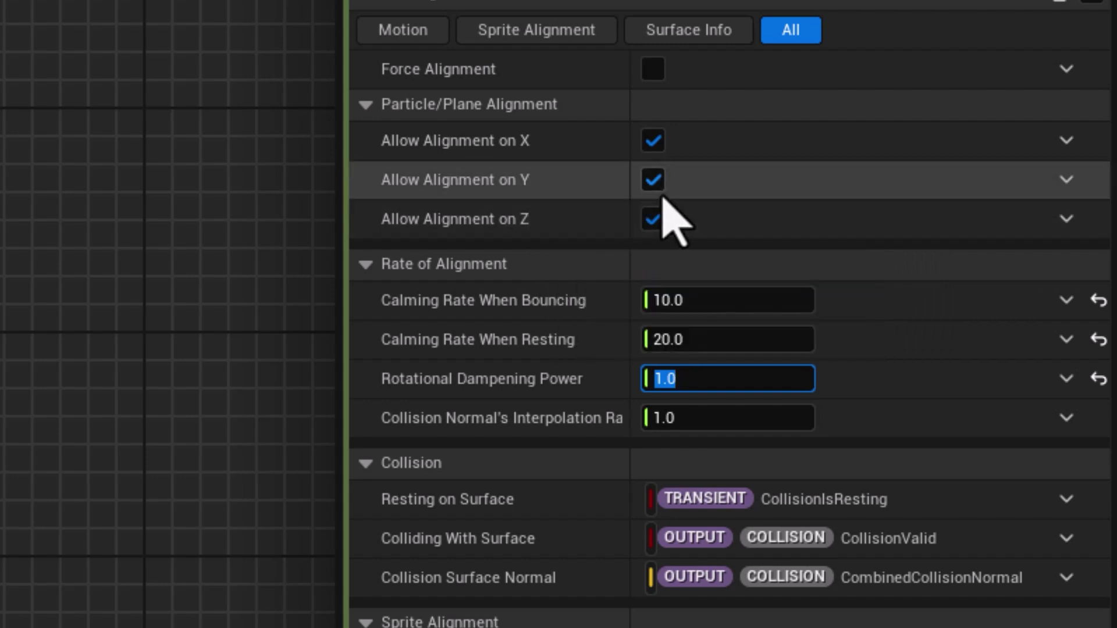
- Disallow alignment on the Y and Z axes in the Align Particles with Collision Plane module and save the system
{"action": "left_click", "coordinate": [653, 180]}
{"action": "left_click", "coordinate": [653, 219]}
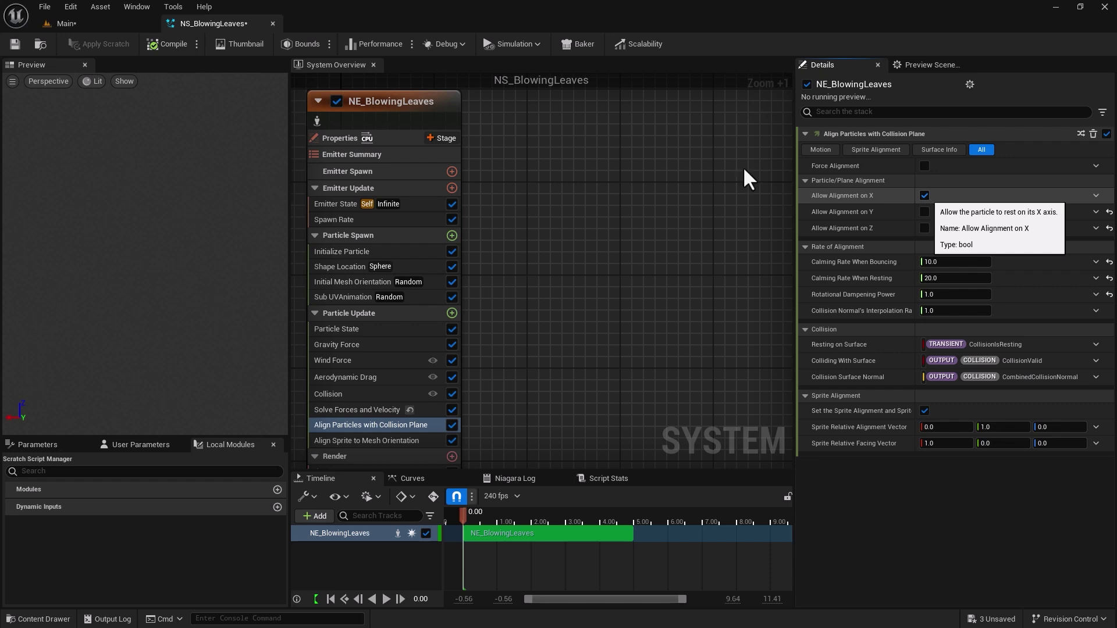
{"action": "left_click", "coordinate": [14, 45]}
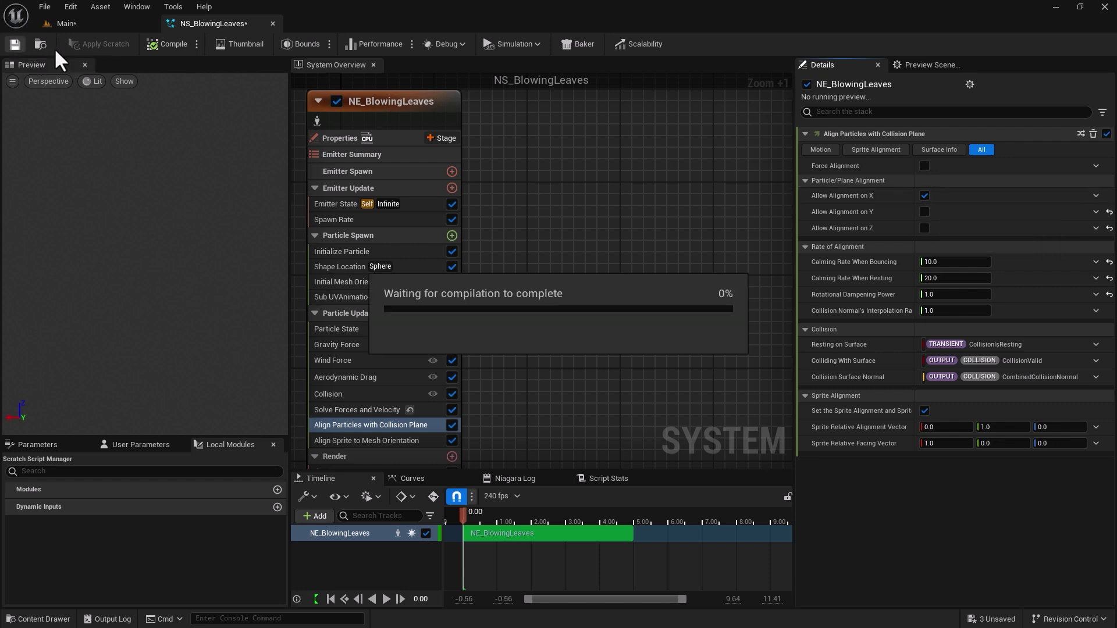
- Place NS_BlowingLeaves in the Main level above the street, raise it to a Z location of about 831, and deselect it
{"action": "left_click", "coordinate": [96, 22]}
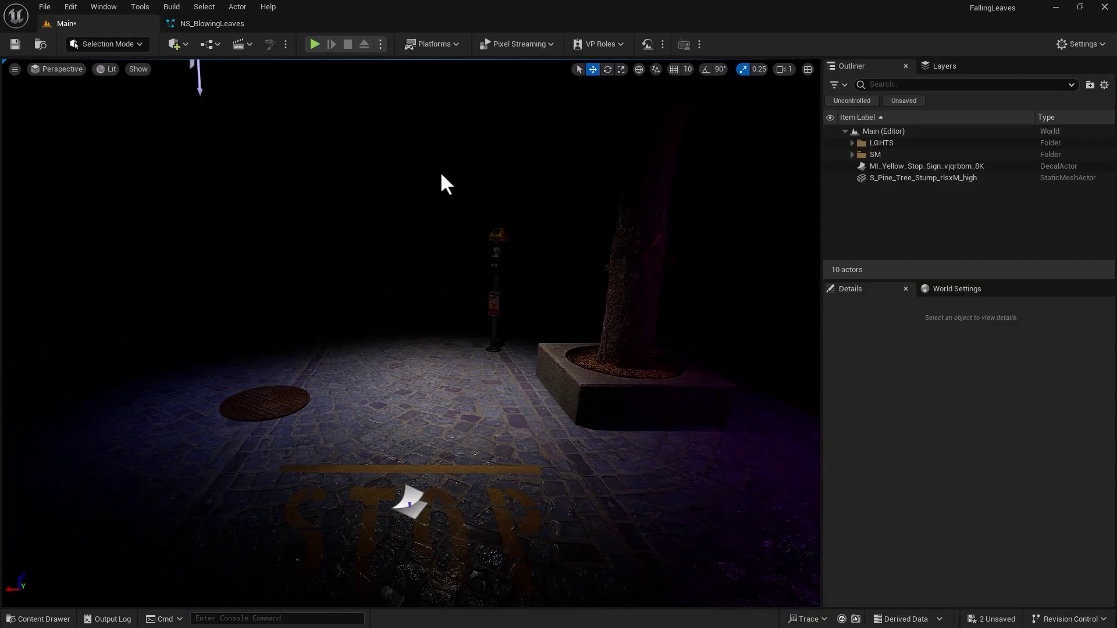
{"action": "left_click", "coordinate": [38, 620]}
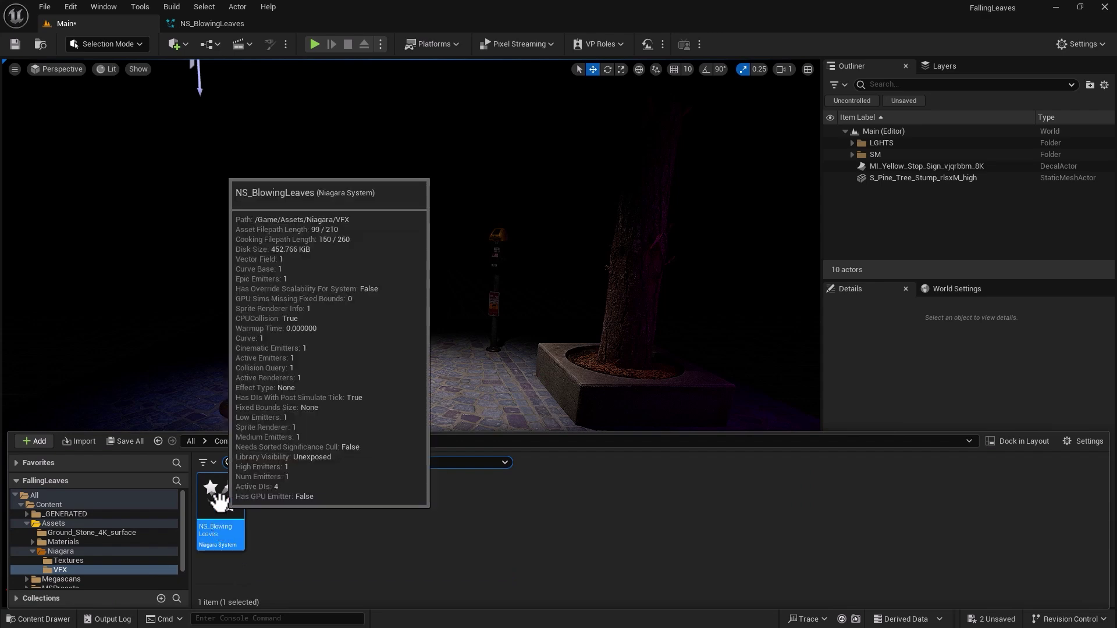
{"action": "left_click_drag", "start_coordinate": [215, 489], "coordinate": [552, 111]}
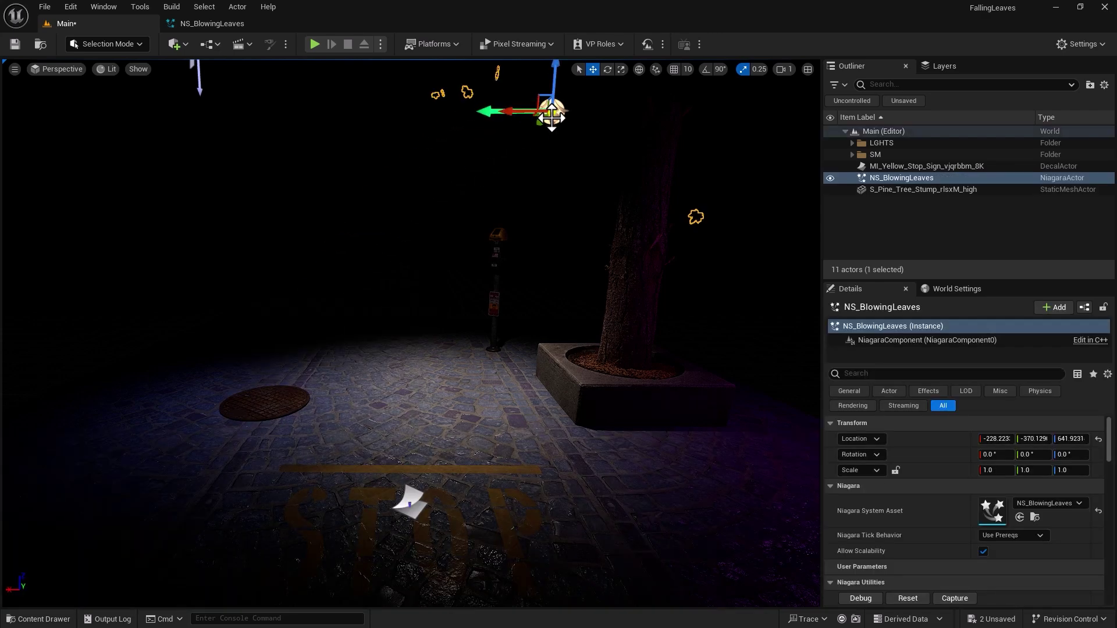
{"action": "scroll", "coordinate": [551, 114], "scroll_direction": "down", "scroll_amount": 4}
{"action": "left_click_drag", "start_coordinate": [501, 146], "coordinate": [506, 93]}
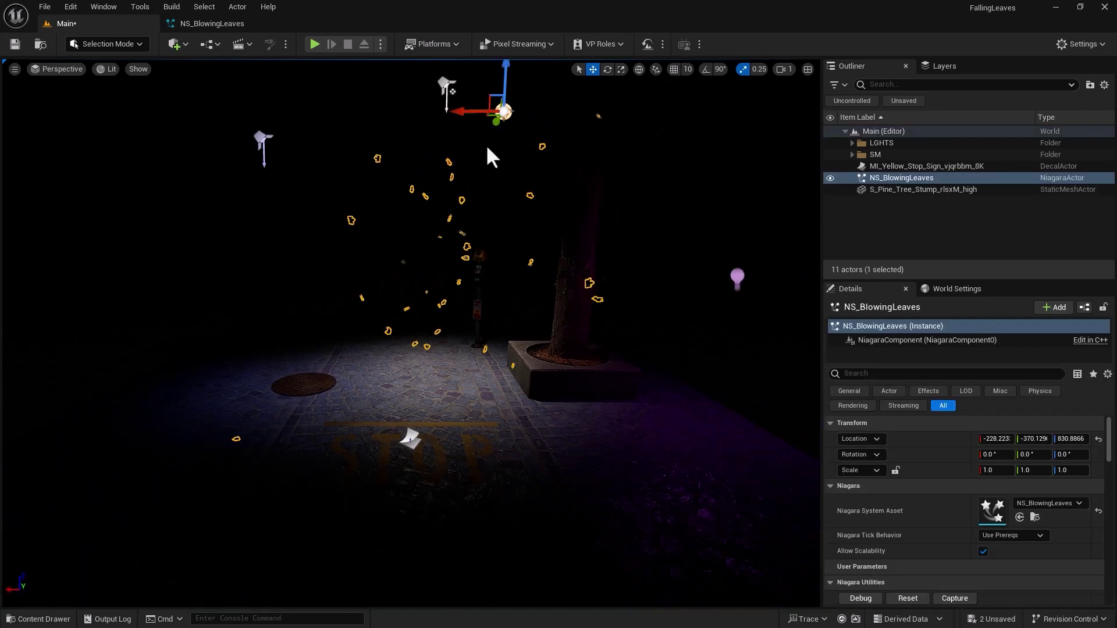
{"action": "left_click", "coordinate": [171, 256]}
{"action": "scroll", "coordinate": [183, 293], "scroll_direction": "up", "scroll_amount": 3}
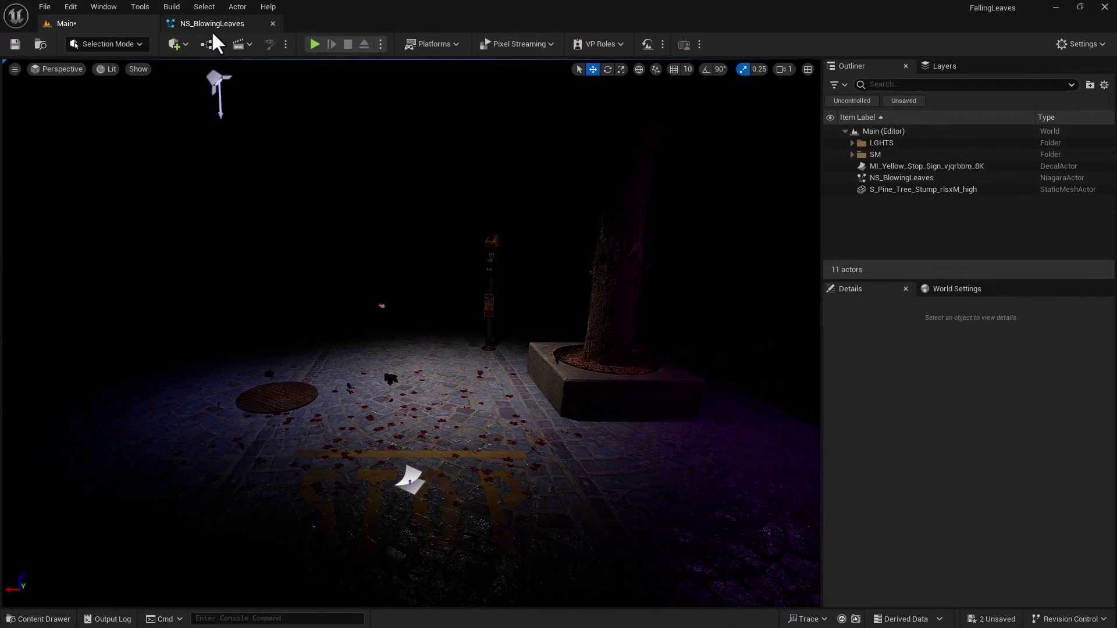
- Set the NS_BlowingLeaves Wind Force to an X wind speed of 200 with a random speed scale from 0.3 to 0.75
{"action": "left_click", "coordinate": [210, 24]}
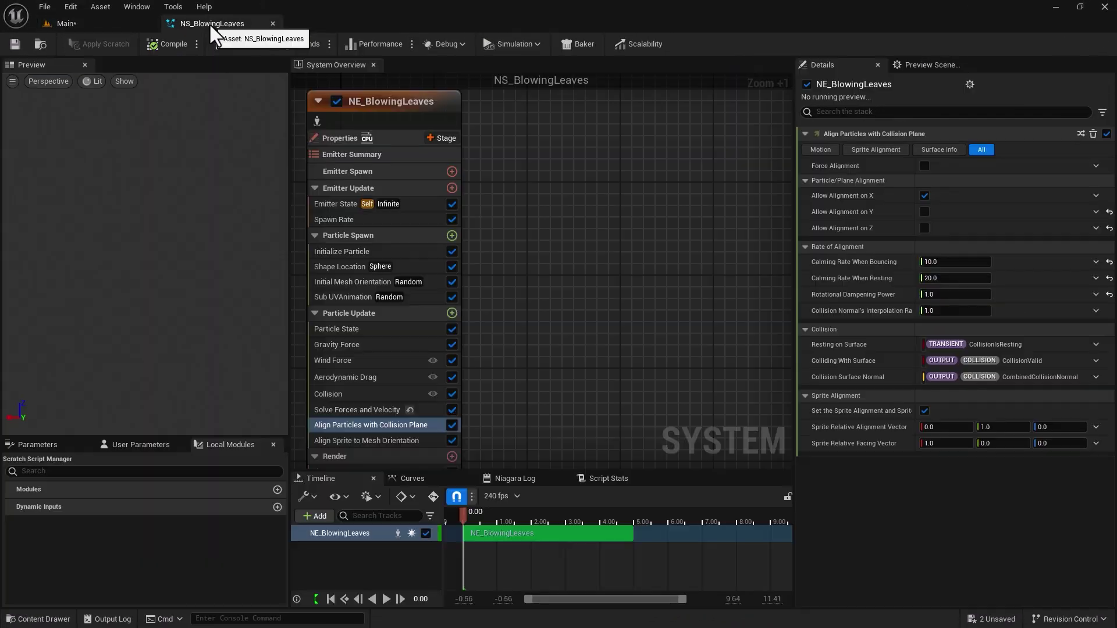
{"action": "left_click", "coordinate": [340, 361]}
{"action": "left_click", "coordinate": [936, 180]}
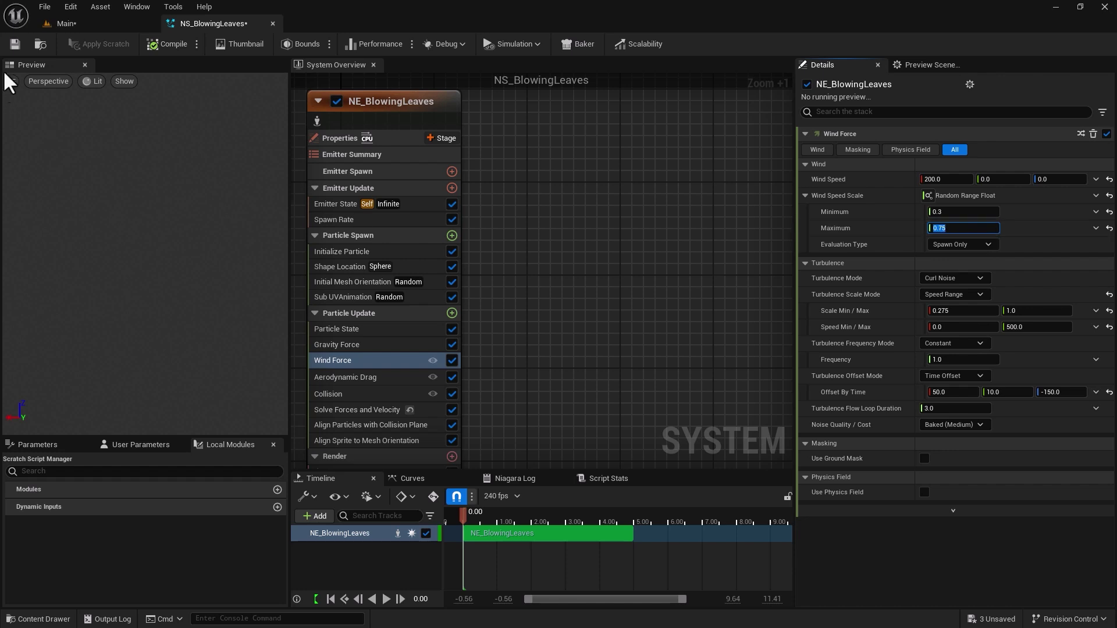
- Set the Collision module's Friction to 3 and Friction During a Bounce to 0.25, and save the system
{"action": "left_click", "coordinate": [329, 395]}
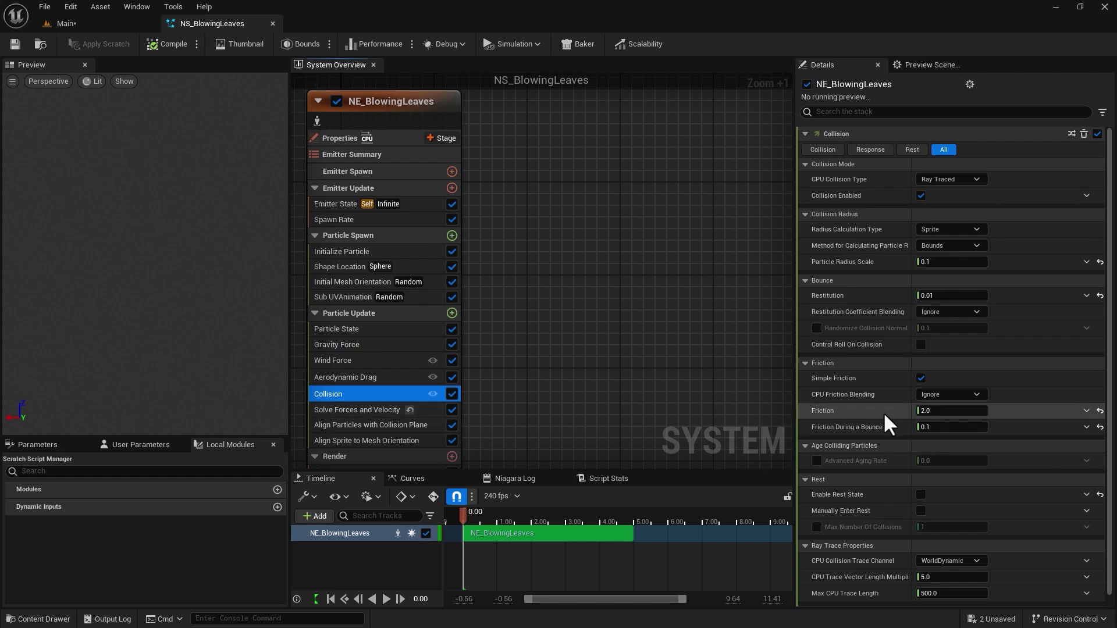
{"action": "left_click", "coordinate": [931, 411]}
{"action": "type", "text": "3"}
{"action": "key", "text": "Return"}
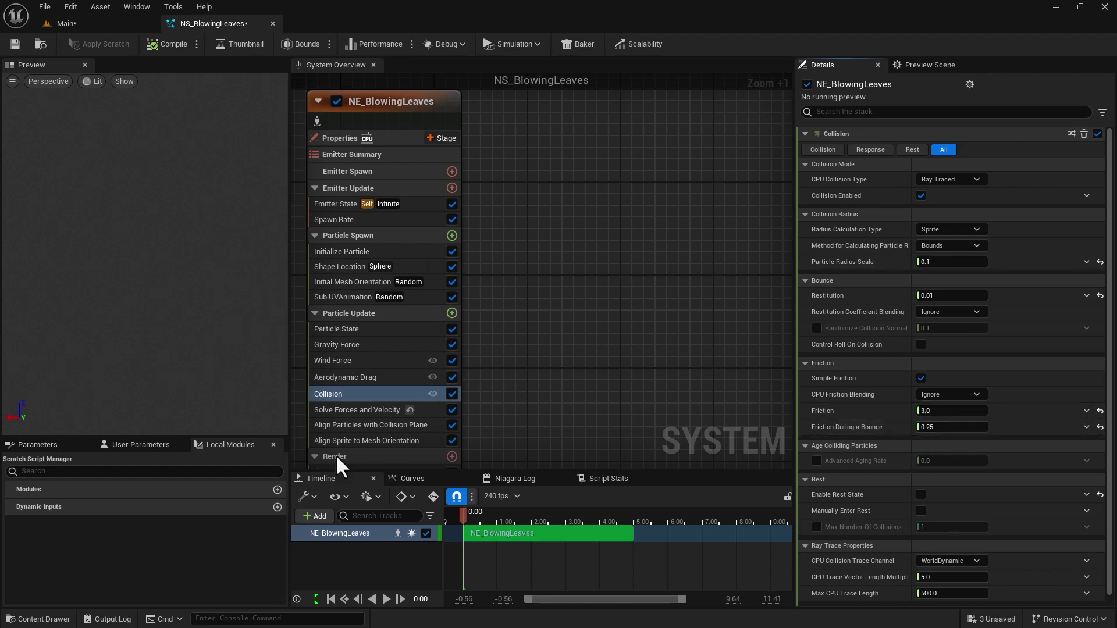
{"action": "key", "text": "ctrl+s"}
{"action": "left_click", "coordinate": [386, 599]}
{"action": "left_click", "coordinate": [385, 600]}
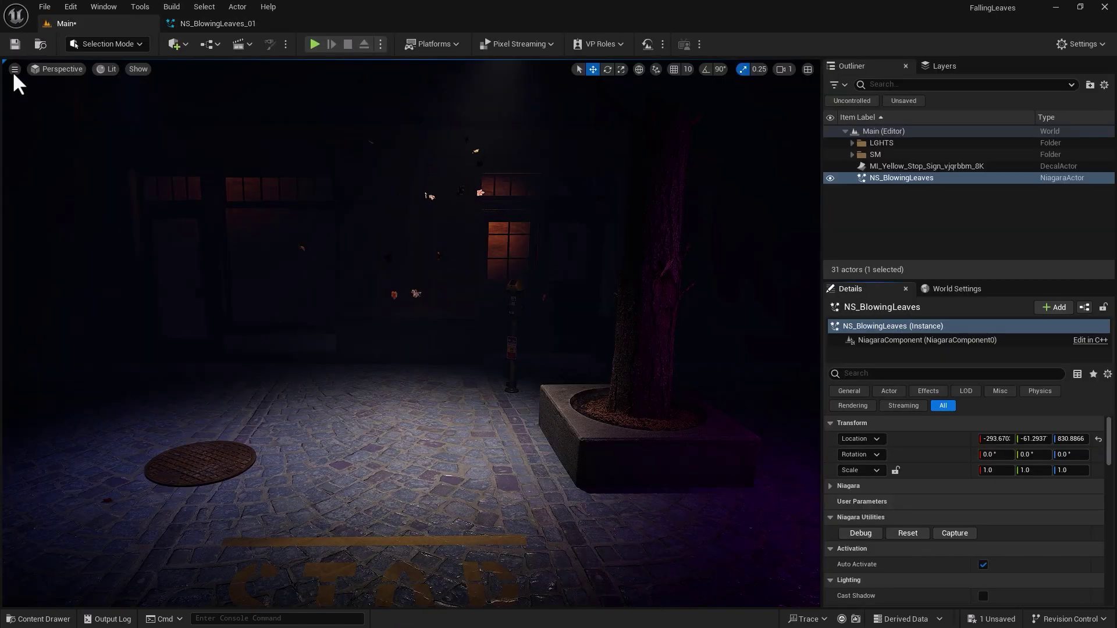
- Switch the Main level viewport to Immersive Mode and examine how the blown leaves fall and settle on the cobblestones
{"action": "left_click", "coordinate": [15, 70]}
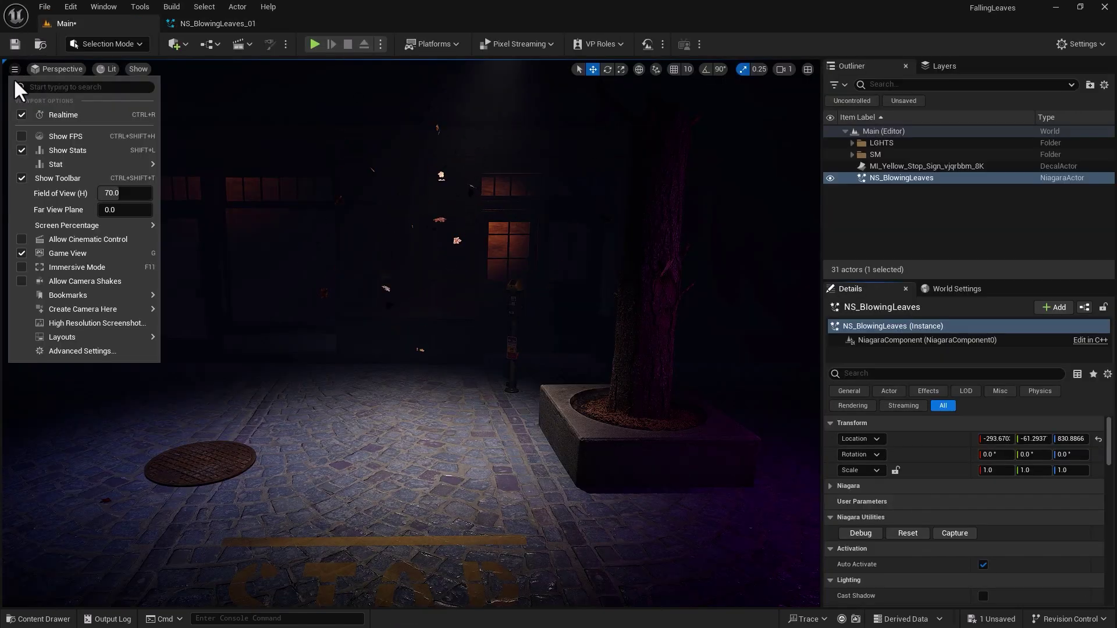
{"action": "left_click", "coordinate": [48, 264]}
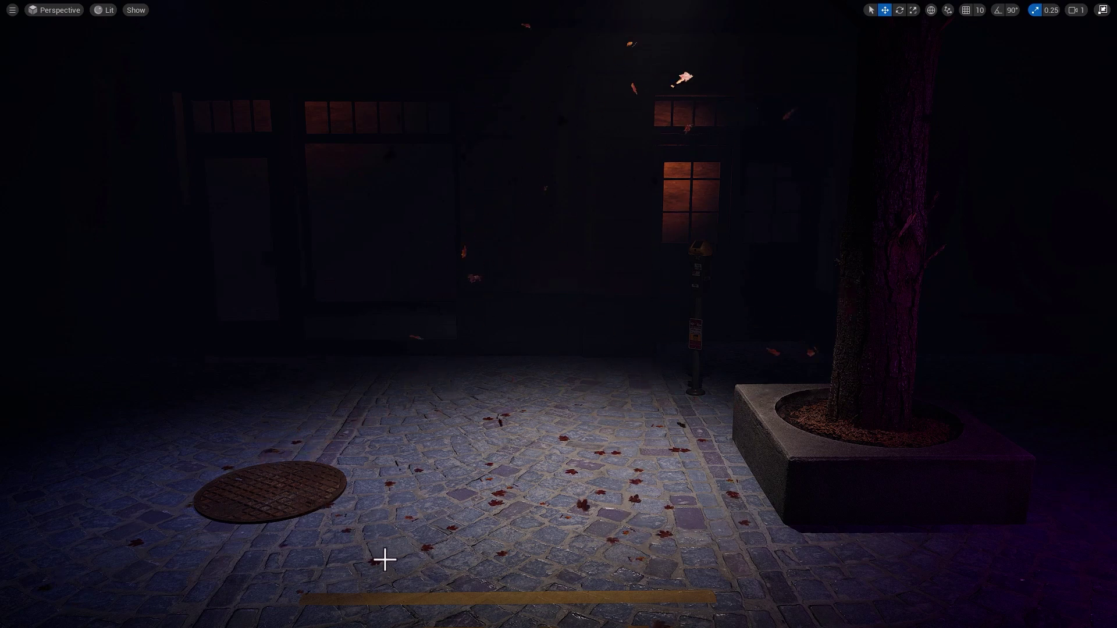
{"action": "middle_click_drag", "start_coordinate": [464, 556], "coordinate": [459, 580]}
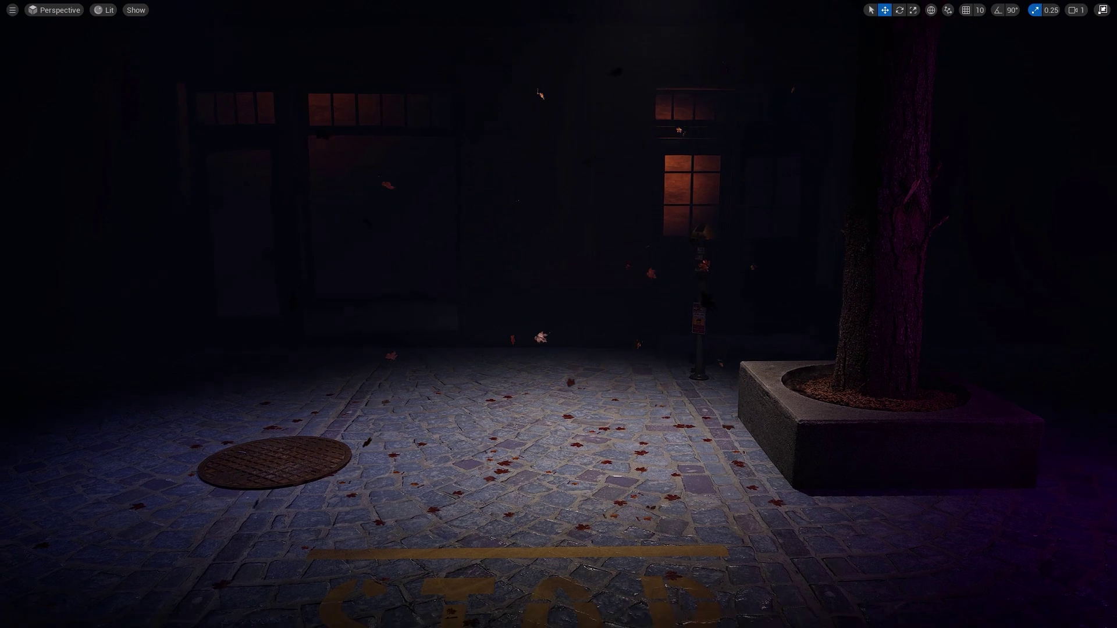
{"action": "mouse_move", "coordinate": [493, 525]}
{"action": "right_mouse_down"}
{"action": "mouse_move", "coordinate": [491, 536]}
{"action": "mouse_move", "coordinate": [490, 508]}
{"action": "mouse_move", "coordinate": [494, 526]}
{"action": "right_mouse_up"}
{"action": "key", "text": "s"}
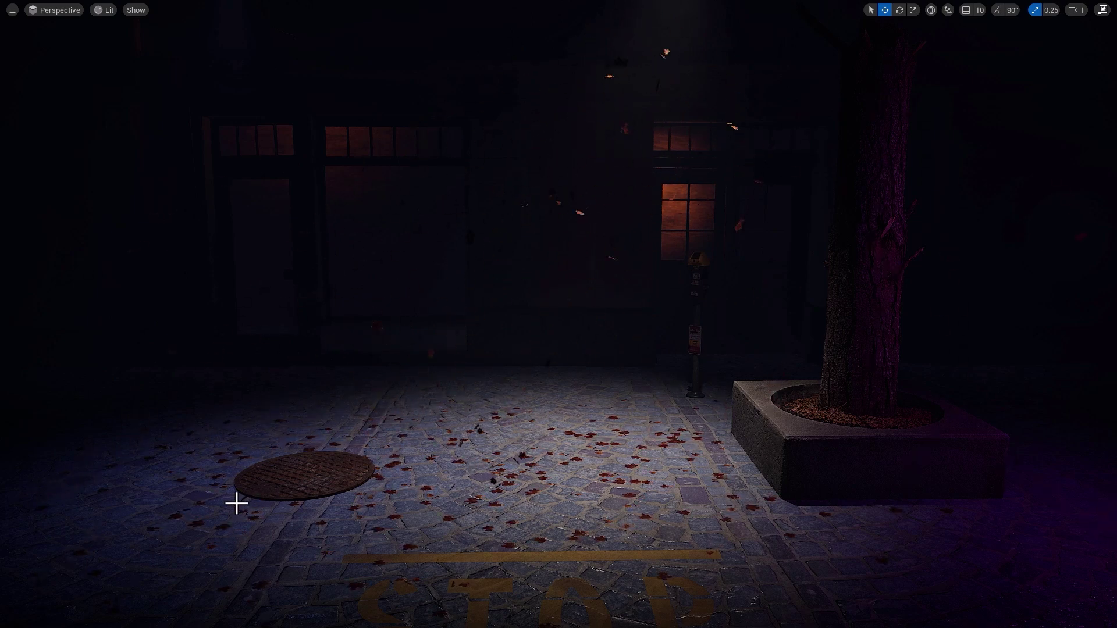
{"action": "left_click_drag", "start_coordinate": [244, 484], "coordinate": [245, 440]}
{"action": "middle_click_drag", "start_coordinate": [247, 484], "coordinate": [228, 525]}
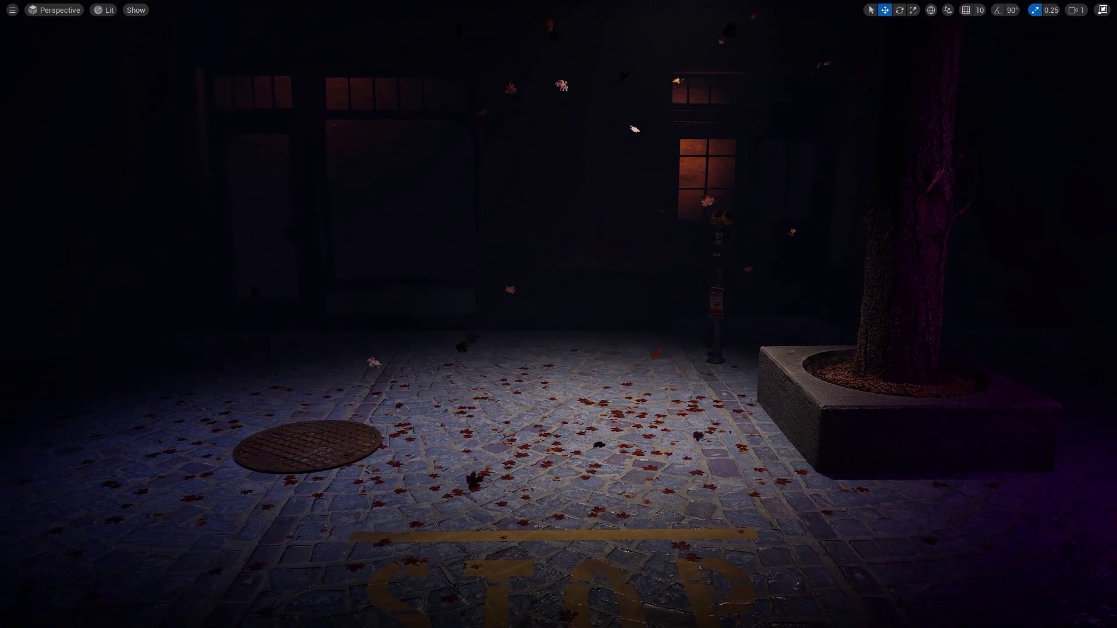